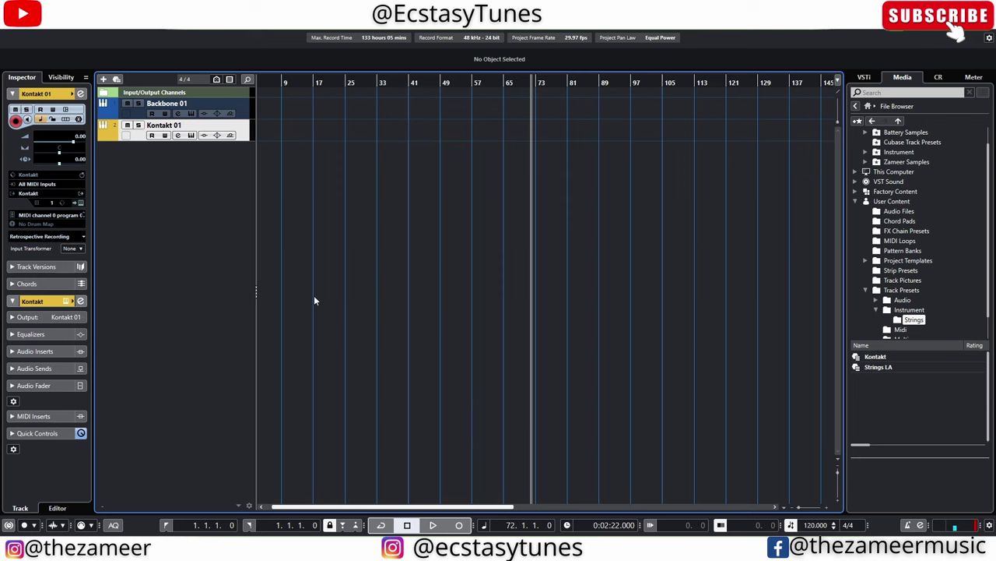
Step: Open the Backbone instrument on the Backbone 01 track, generate a new DrumGAN sample and audition it
left_click(191, 114)
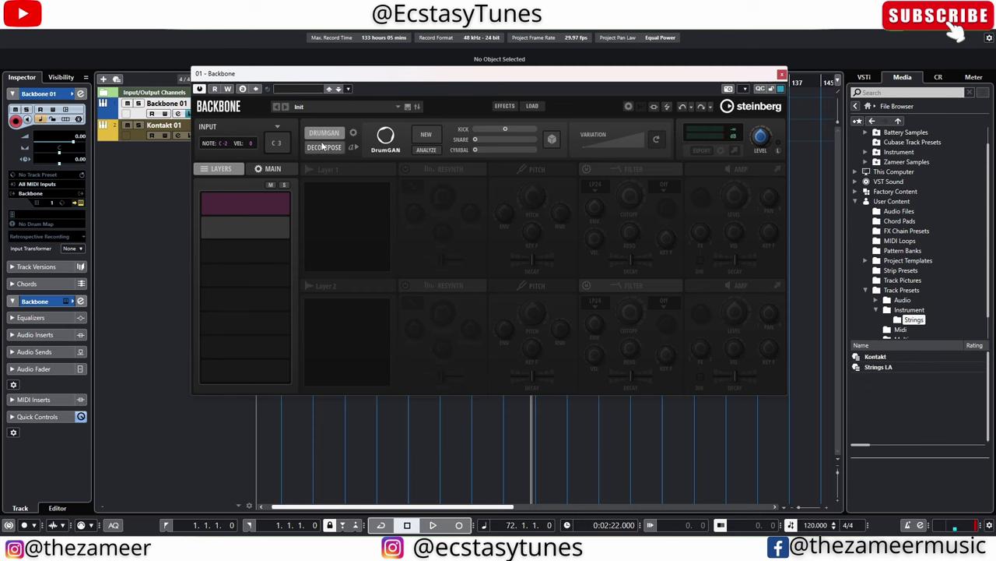
left_click(432, 137)
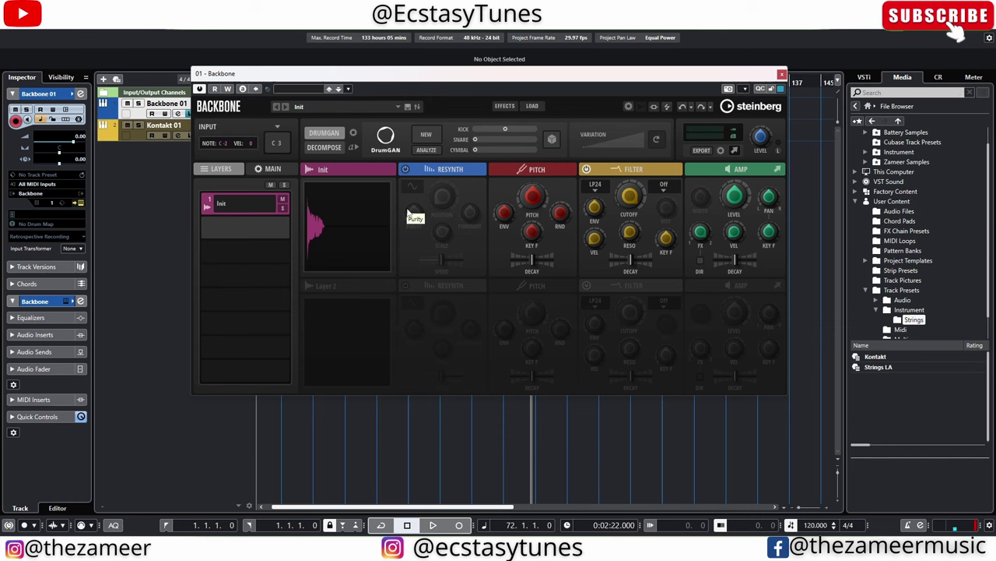
left_click(362, 218)
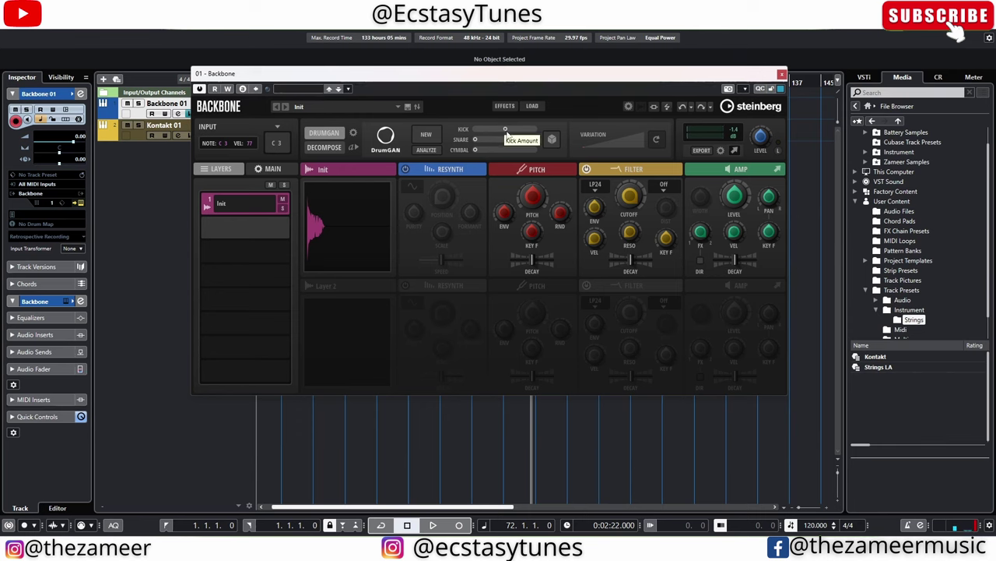
Step: Try higher and lower DrumGAN Kick amounts, auditioning each, and settle slightly above the middle
left_click_drag(506, 129, 522, 137)
left_click(358, 222)
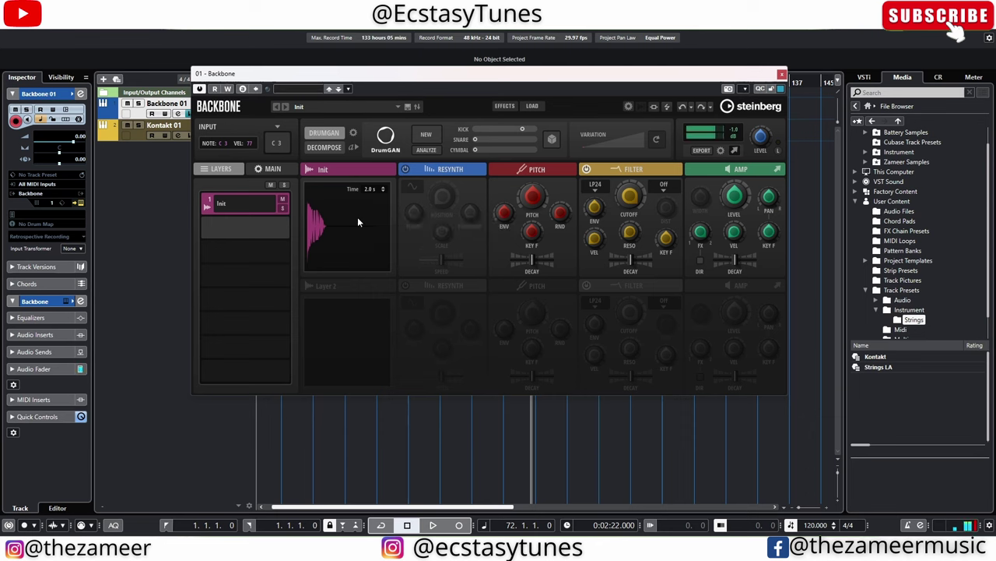
left_click_drag(511, 133, 481, 136)
left_click(340, 204)
left_click_drag(481, 131, 509, 128)
left_click(361, 225)
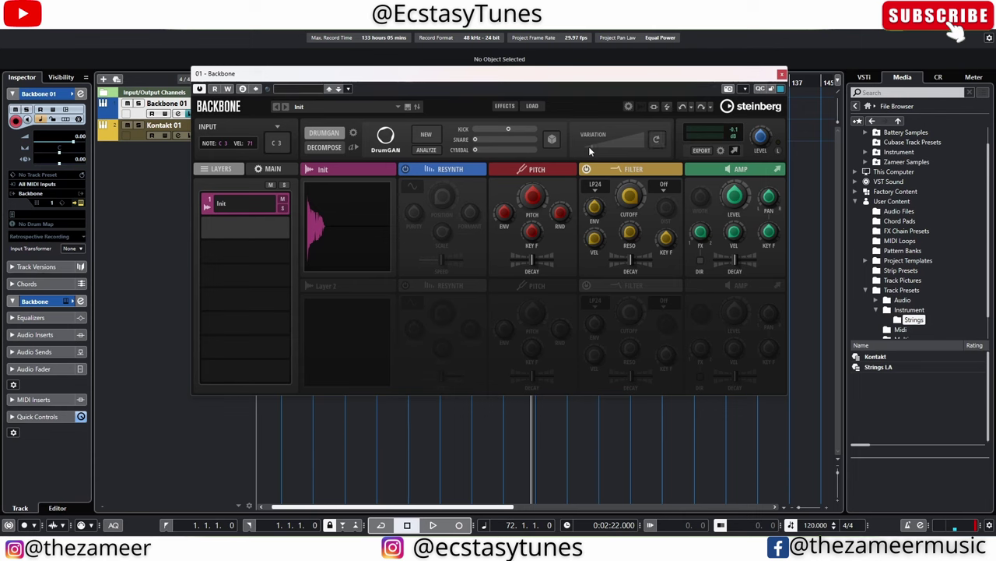
Step: Raise the DrumGAN Variation to about two-thirds and lower the Kick amount to just under half, auditioning the sound after each change
left_click_drag(601, 148, 605, 148)
left_click(348, 237)
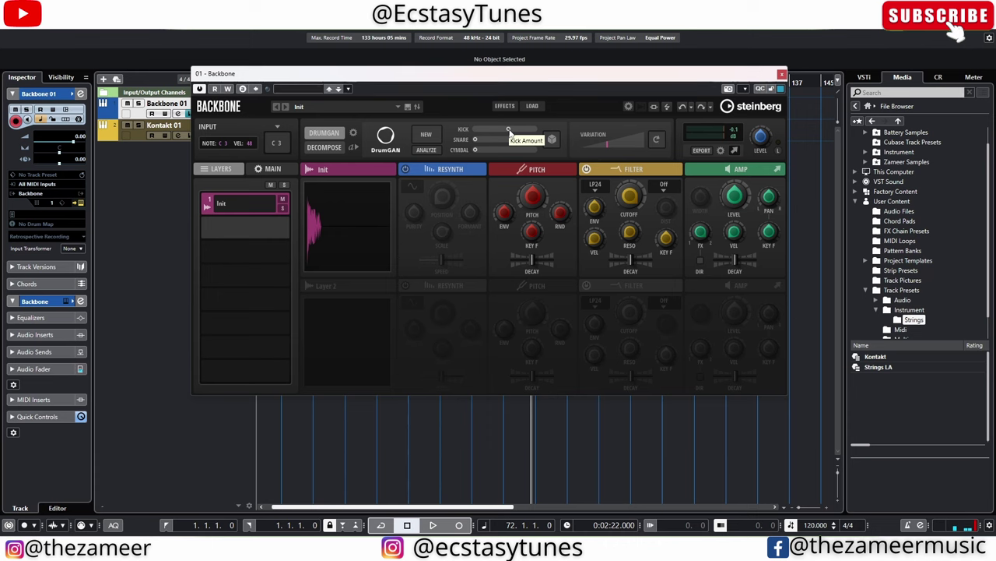
left_click_drag(508, 129, 502, 129)
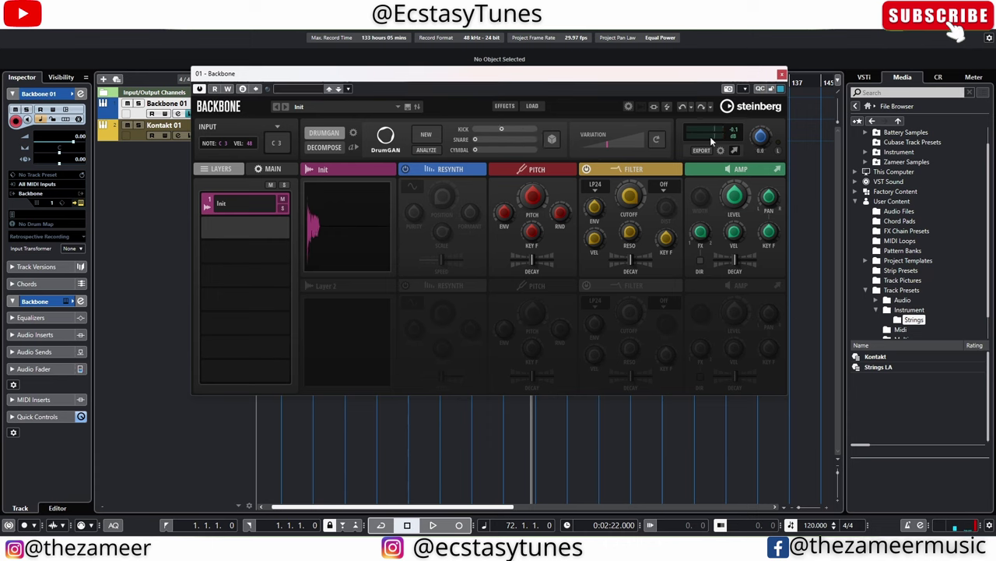
left_click(323, 218)
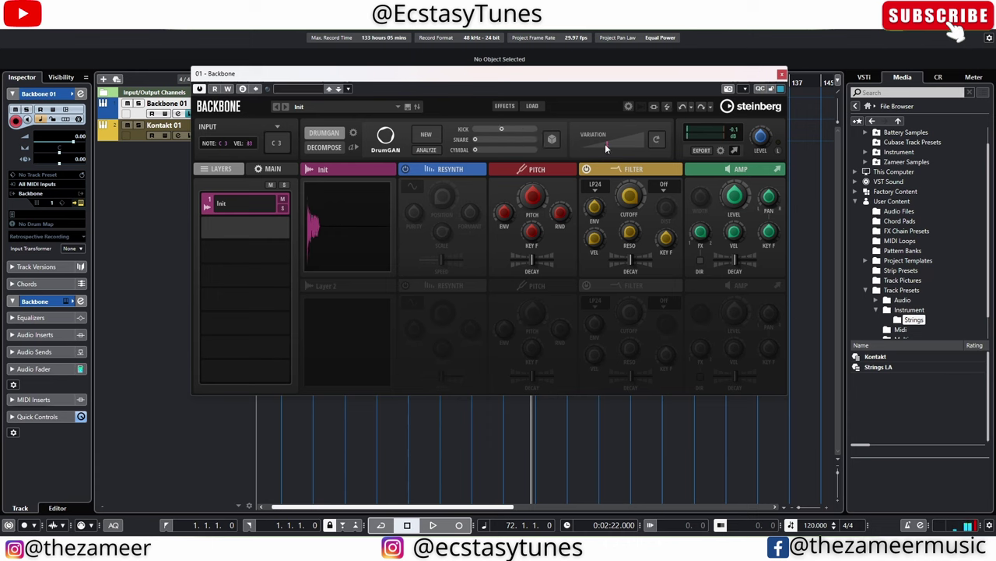
left_click_drag(615, 148, 623, 144)
left_click(366, 232)
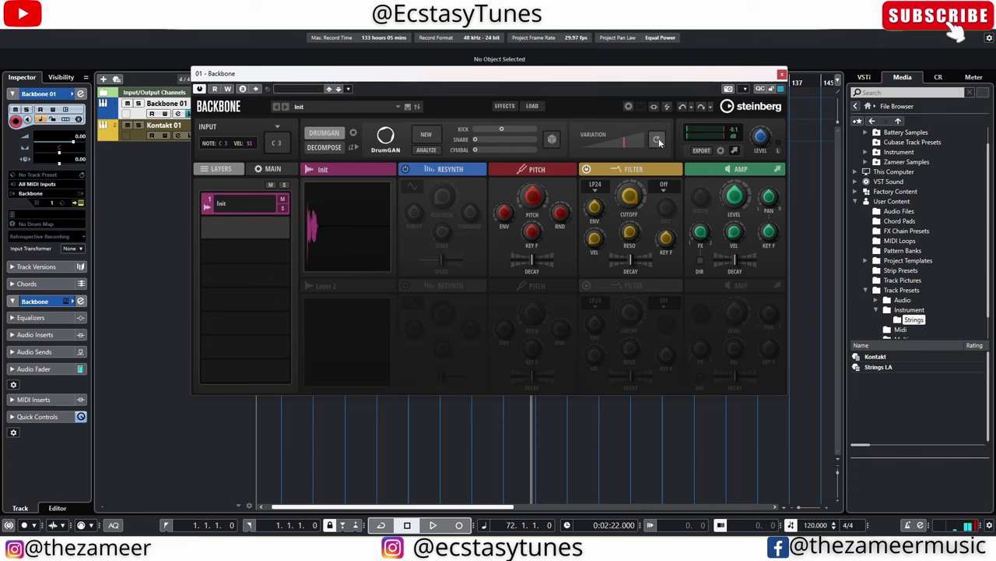
Step: Generate another variation of the kick sample and audition it
left_click(658, 140)
left_click(326, 212)
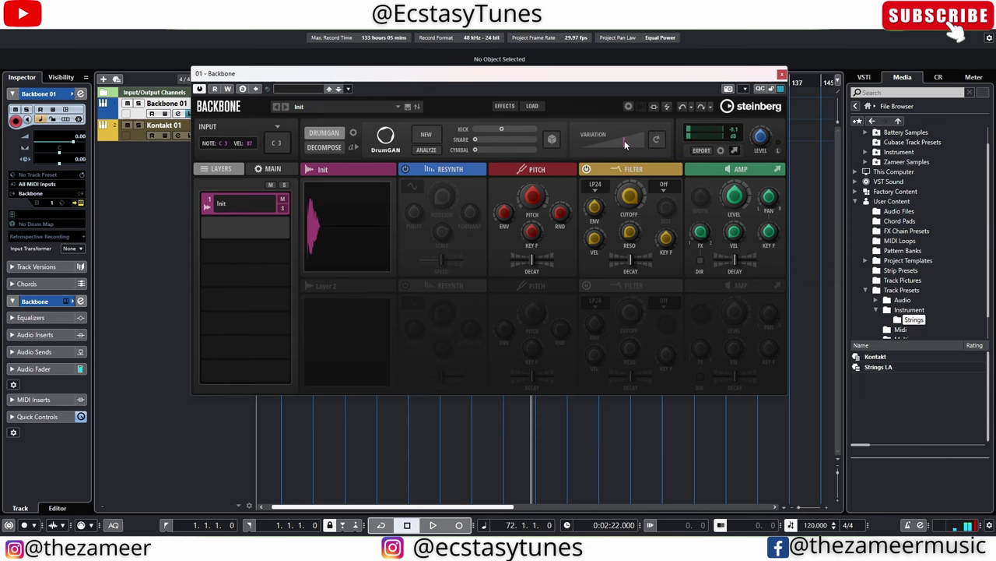
left_click(374, 223)
Step: Try a slightly higher Variation on the kick, undo the change and audition the sample again
left_click(629, 143)
left_click(336, 266)
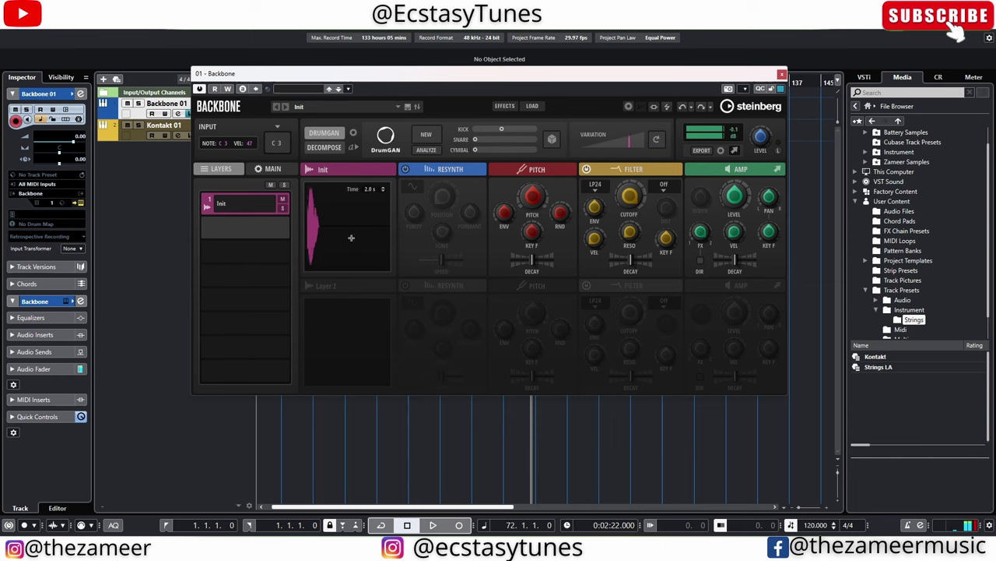
left_click(683, 109)
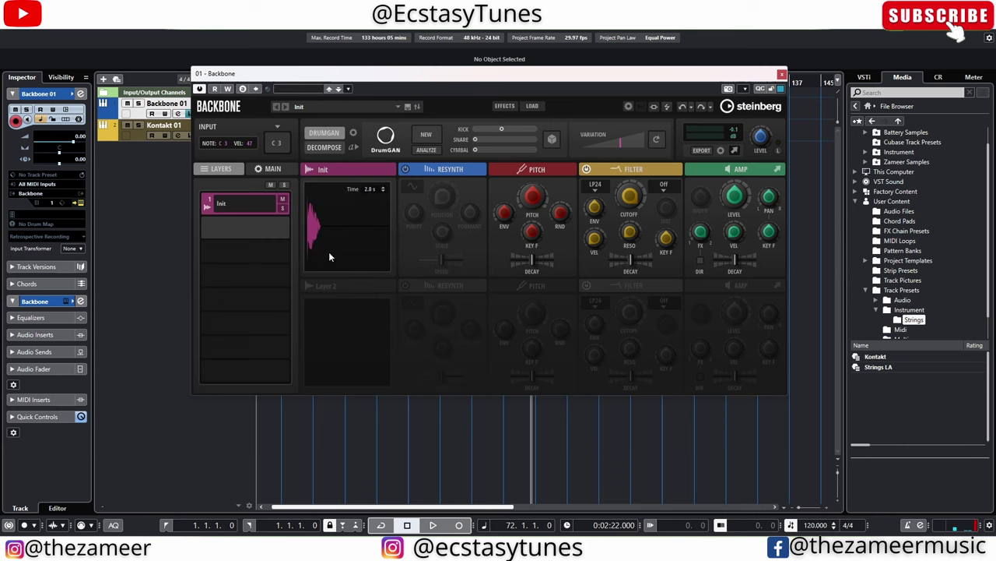
left_click(343, 235)
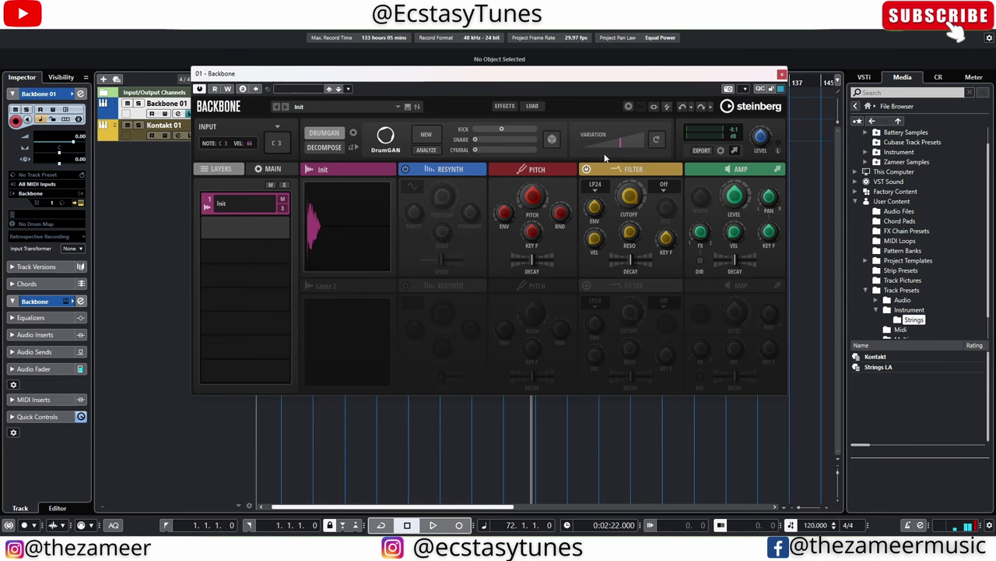
Step: Export the kick sample from Backbone onto a new audio track at bar 102, accepting the import options
left_click_drag(442, 79, 279, 185)
left_click(322, 242)
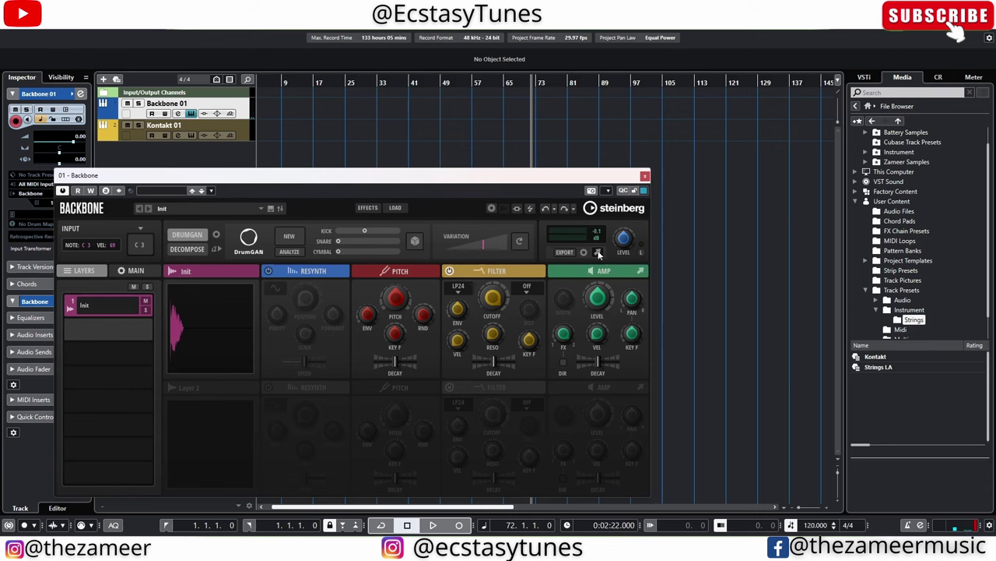
left_click_drag(599, 254, 658, 153)
left_click(572, 357)
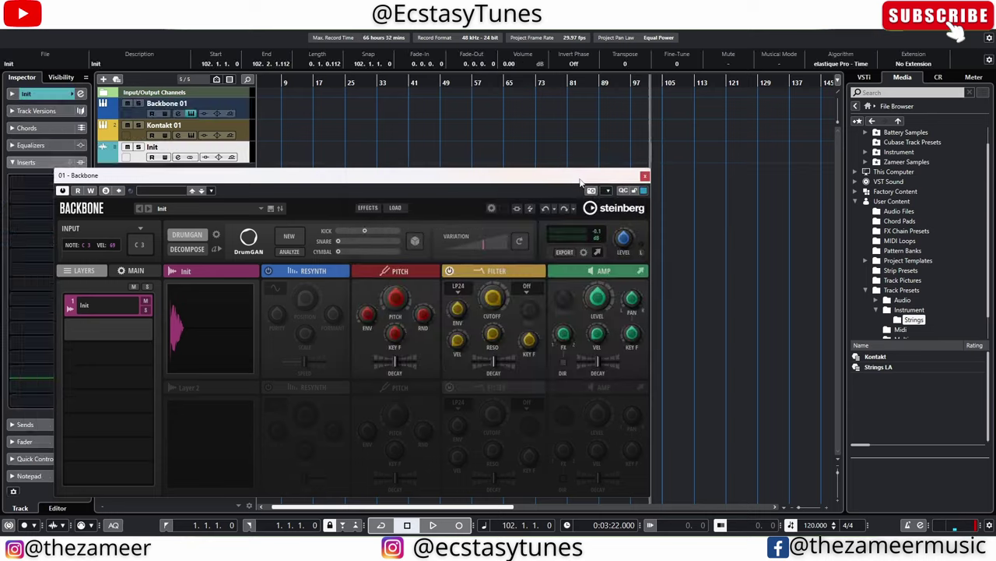
Step: Zoom in on the exported kick clip at bar 102 and play it back
left_click_drag(580, 183, 514, 194)
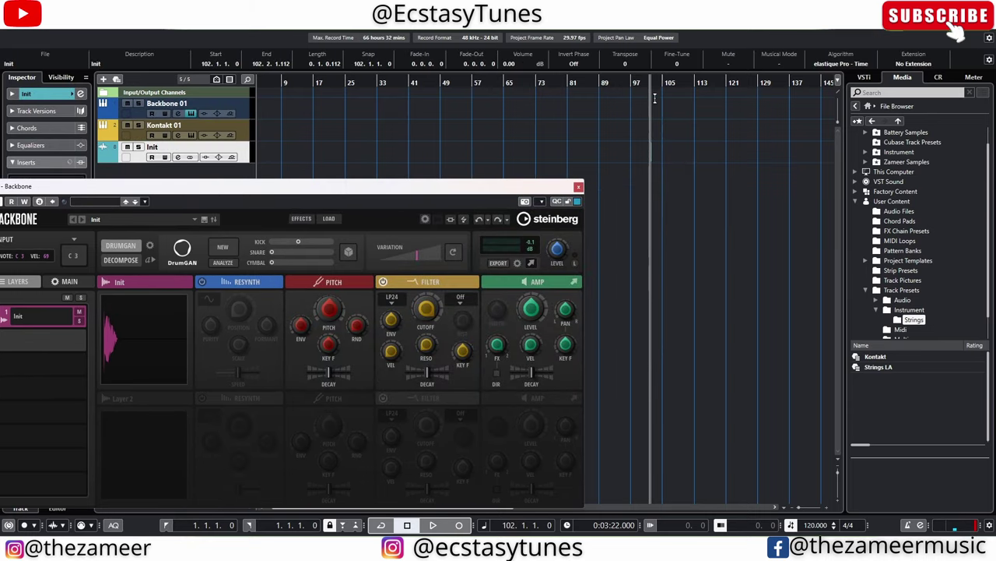
left_click_drag(658, 84, 659, 156)
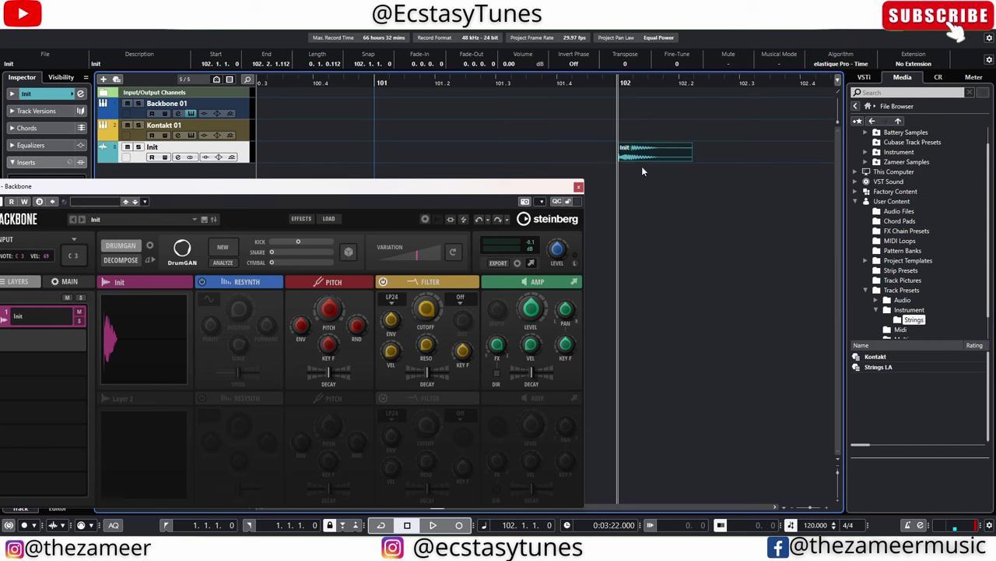
left_click(673, 174)
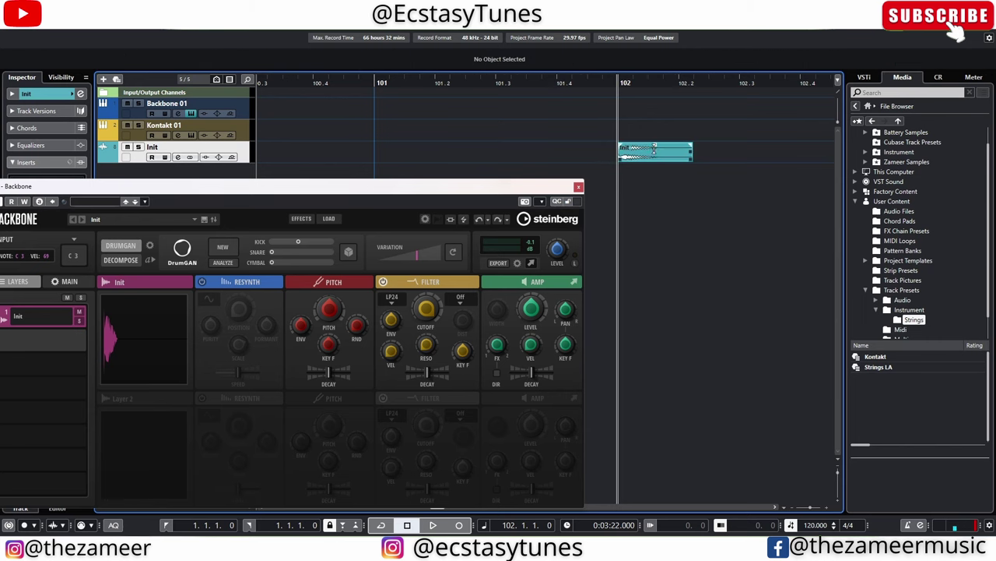
left_click(658, 156)
key("space")
key("space")
scroll(649, 182, "down", 2)
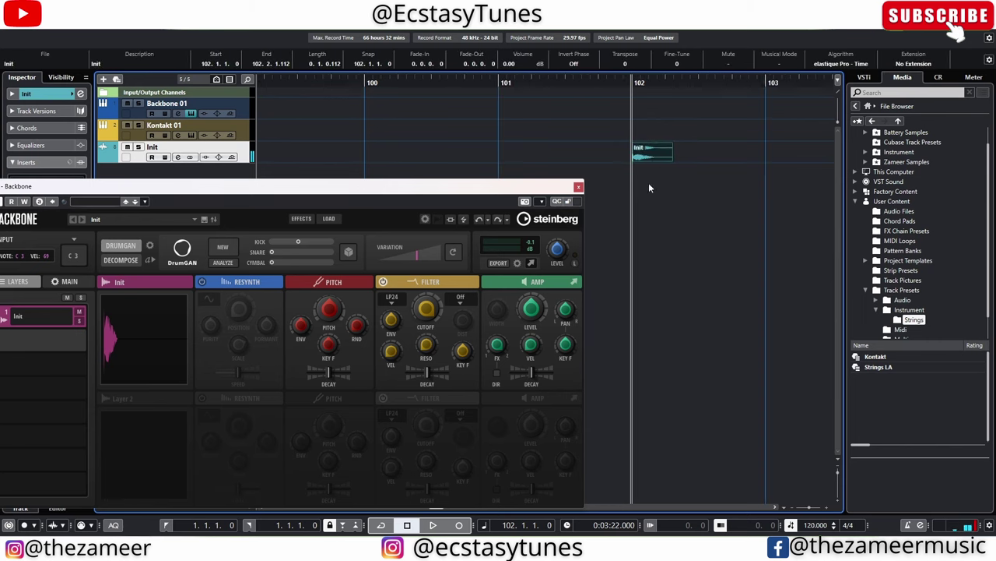
Step: Copy the kick clip to bar 103, create a sampler track from the clip at bar 102 and close Backbone
left_click_drag(648, 158, 796, 166)
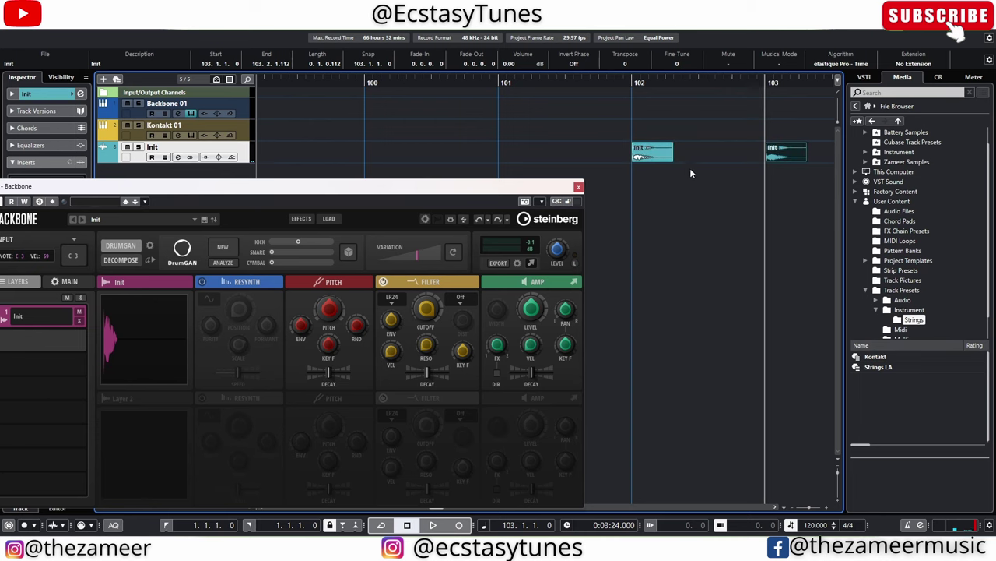
left_click(652, 159)
right_click(652, 158)
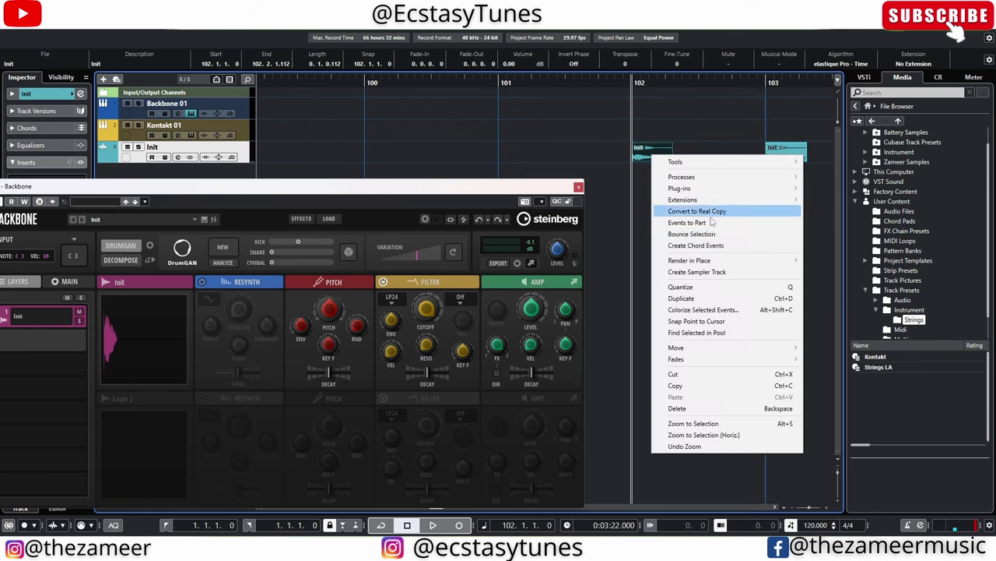
left_click(690, 272)
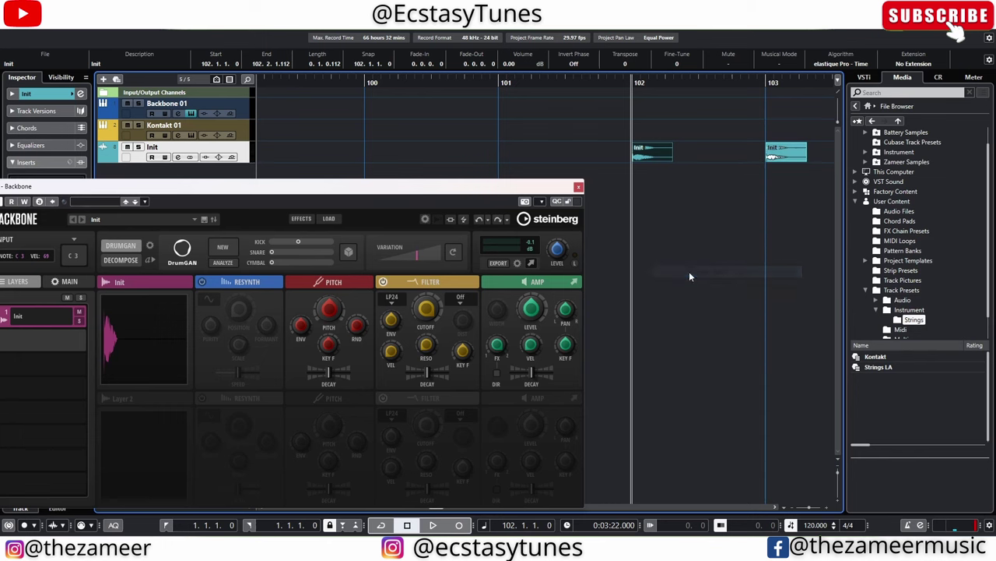
left_click(579, 187)
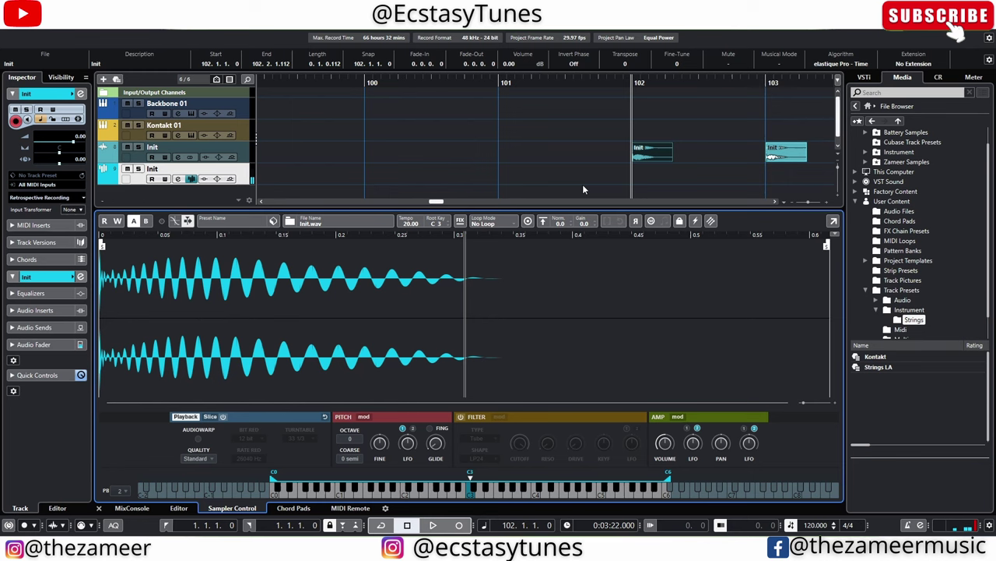
Step: Reopen Backbone from the Backbone 01 track, set Kick to zero and Snare to about a quarter, and audition the sound
left_click(242, 111)
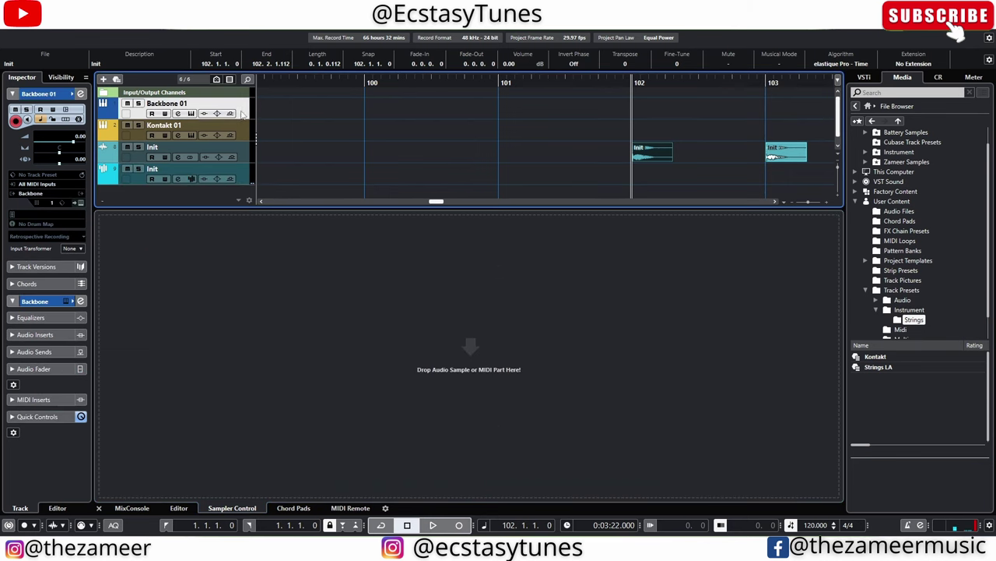
left_click(191, 113)
left_click_drag(277, 192, 447, 110)
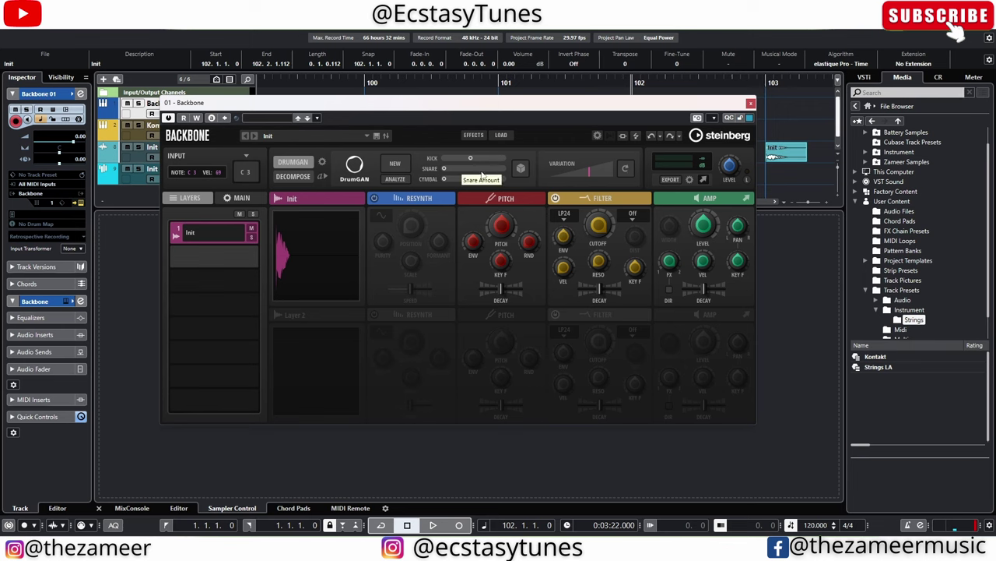
mouse_move(446, 175)
left_mouse_down()
mouse_move(457, 175)
mouse_move(448, 161)
mouse_move(439, 165)
left_mouse_up()
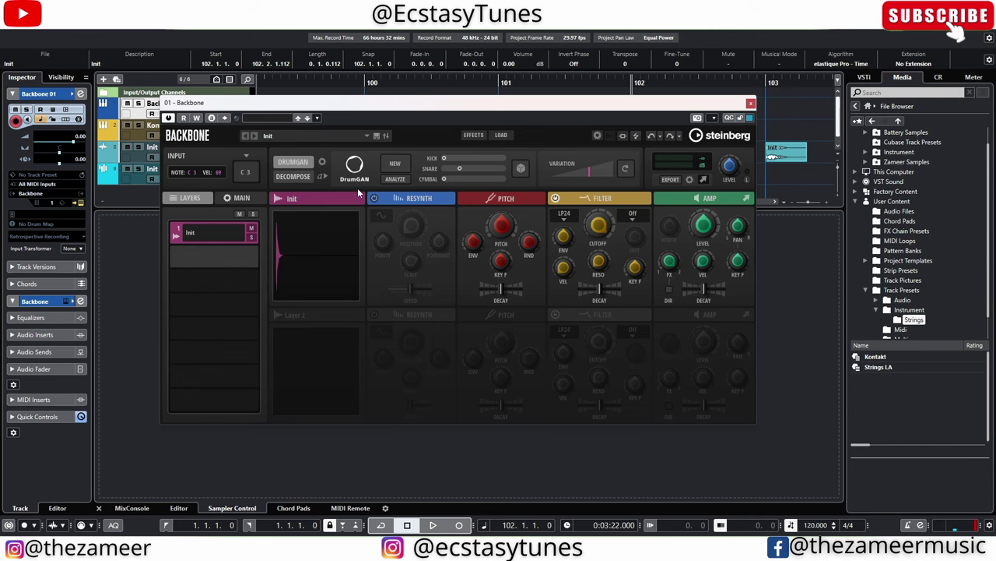
left_click(308, 255)
Step: Adjust and audition the drum mix, ending with Snare slightly above half, a little Kick and no Cymbal
mouse_move(459, 168)
left_mouse_down()
mouse_move(479, 169)
mouse_move(457, 182)
left_mouse_up()
left_click(333, 262)
left_click(341, 263)
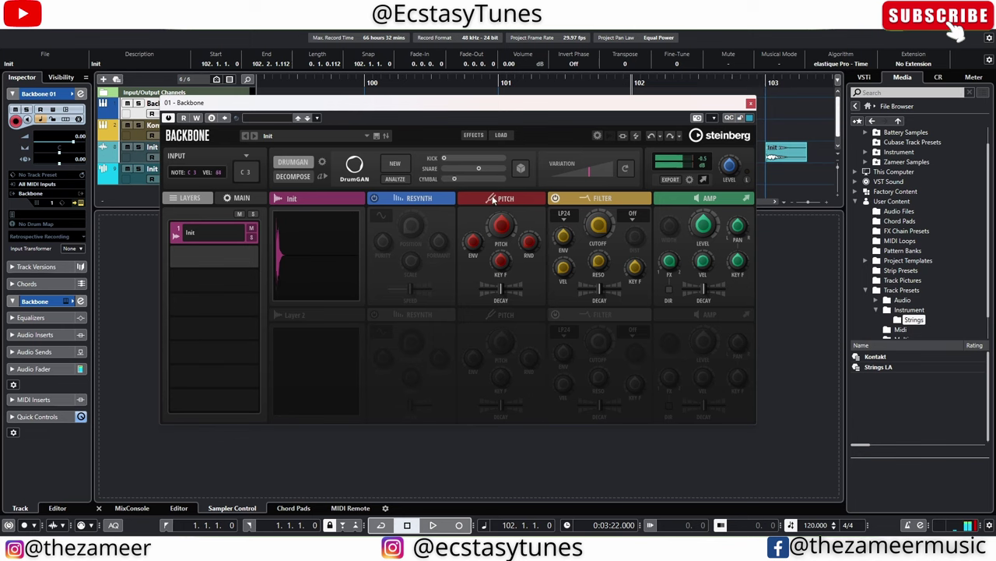
left_click(311, 265)
left_click_drag(474, 180, 455, 160)
left_click(344, 260)
left_click(306, 251)
Step: Export the snare sample from Backbone onto a new audio track at bar 103, copying the file to the project folder
left_click_drag(544, 108, 382, 192)
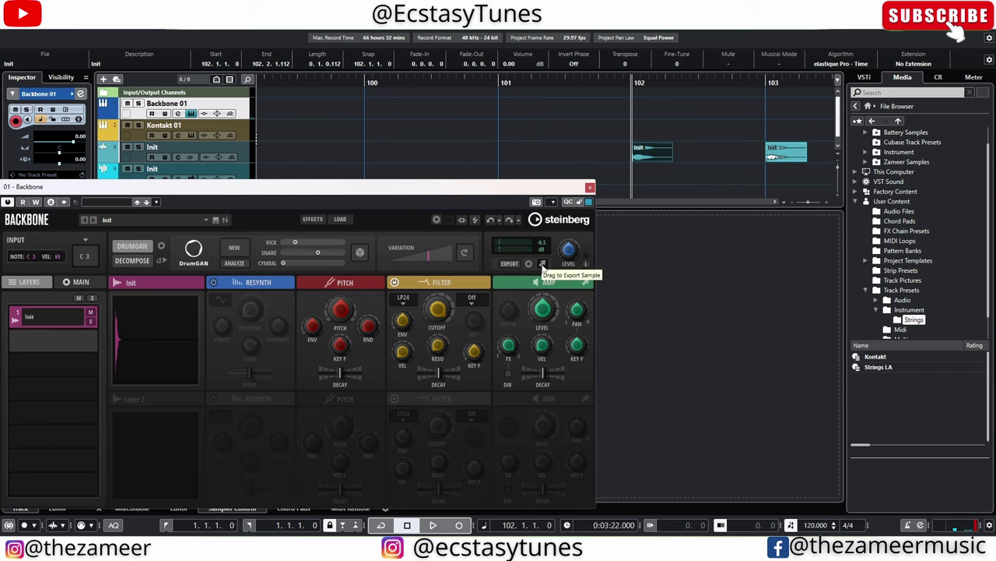
left_click_drag(543, 264, 779, 168)
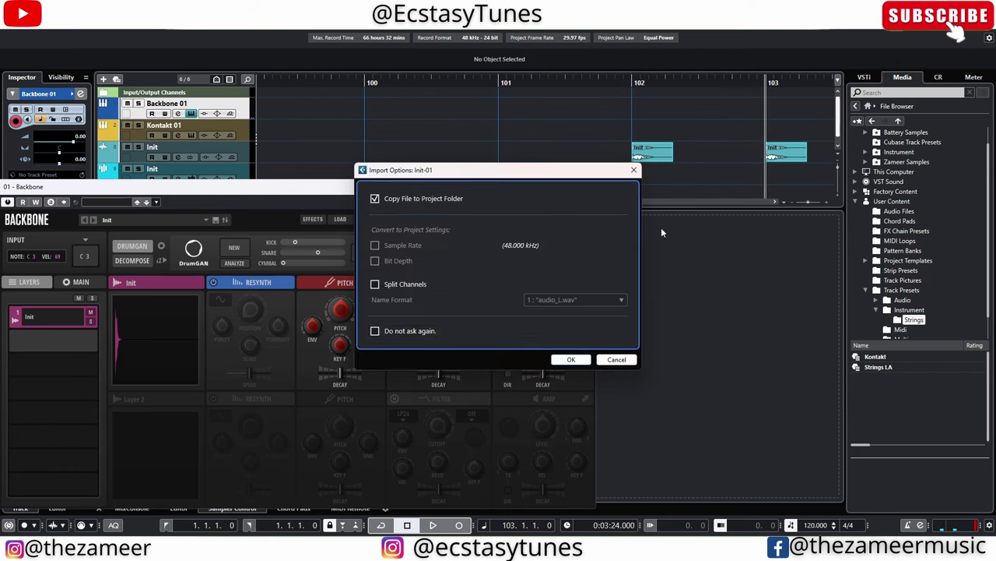
left_click(571, 359)
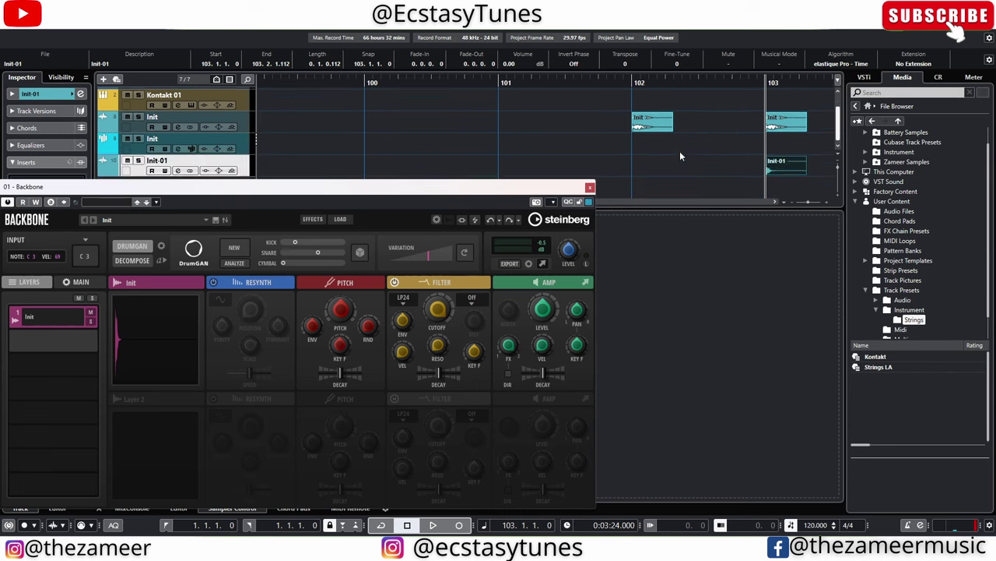
scroll(754, 153, "right", 2)
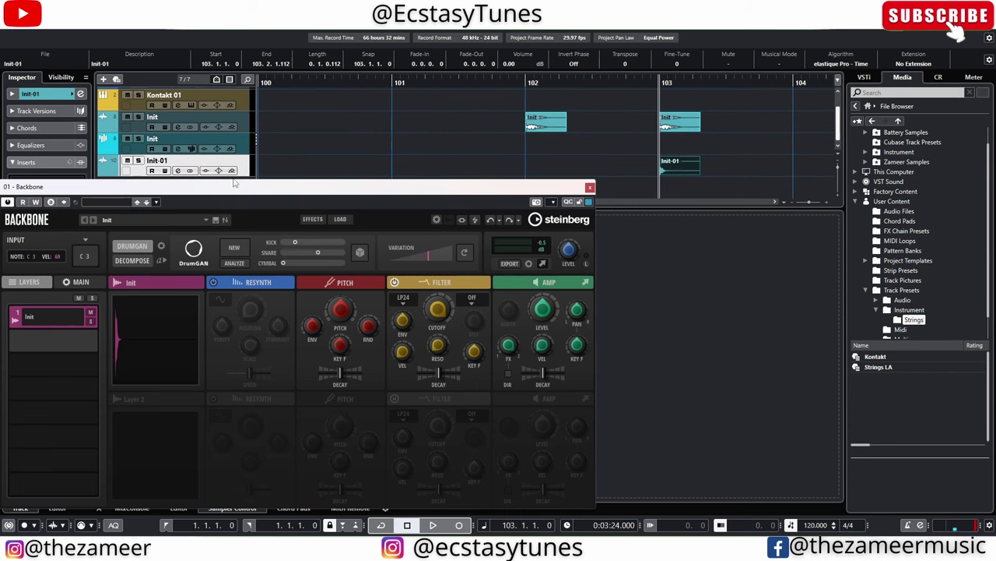
Step: Set Kick and Snare to zero, raise Cymbal to about a third and audition the sound
left_click_drag(279, 189, 357, 163)
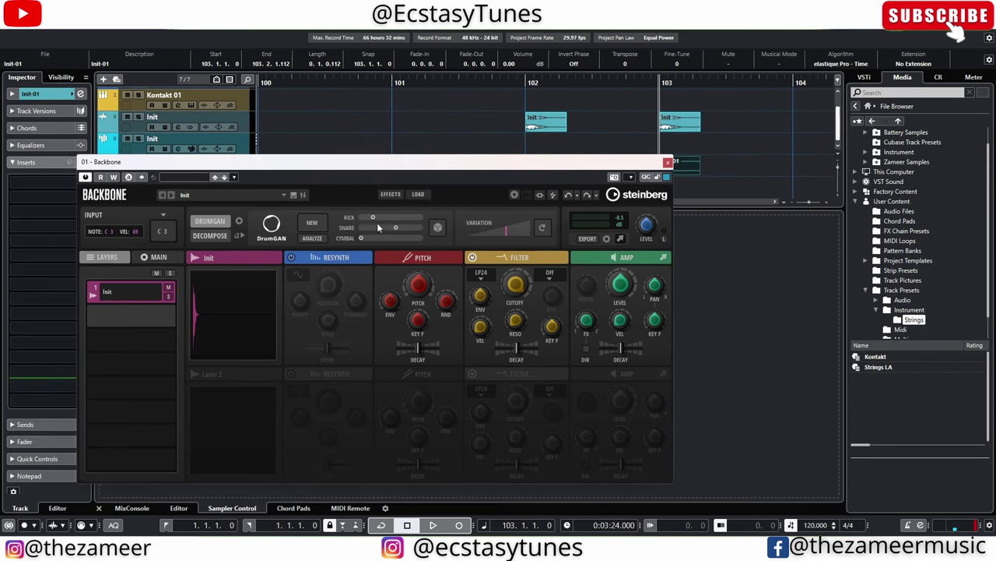
left_click_drag(394, 227, 373, 238)
left_click(218, 332)
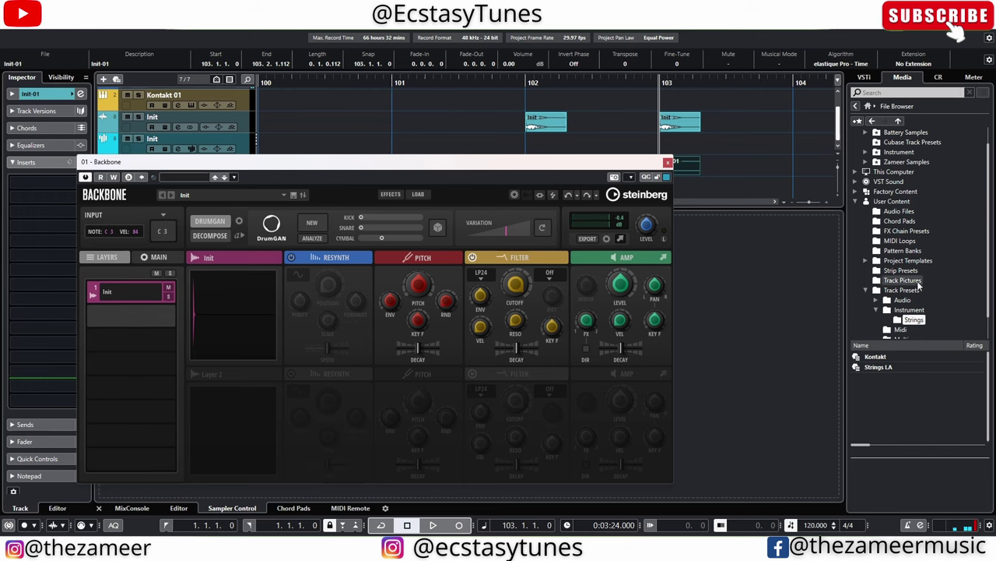
Step: Export the cymbal sample onto a new audio track at bar 103, accept the import options and close Backbone
left_click_drag(620, 238, 681, 179)
left_click(567, 358)
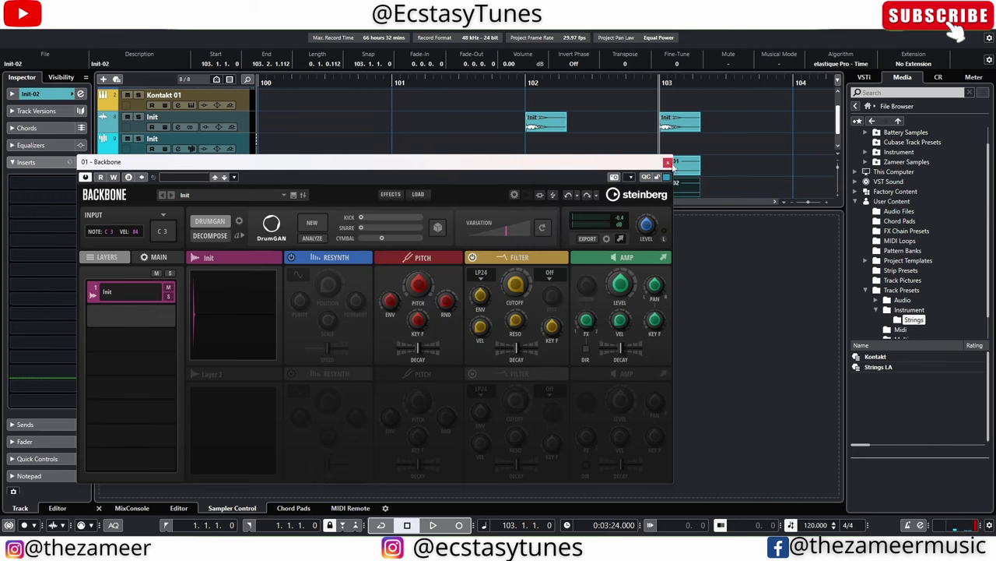
left_click(668, 162)
scroll(668, 179, "down", 2)
scroll(696, 170, "up", 2)
scroll(802, 148, "down", 3)
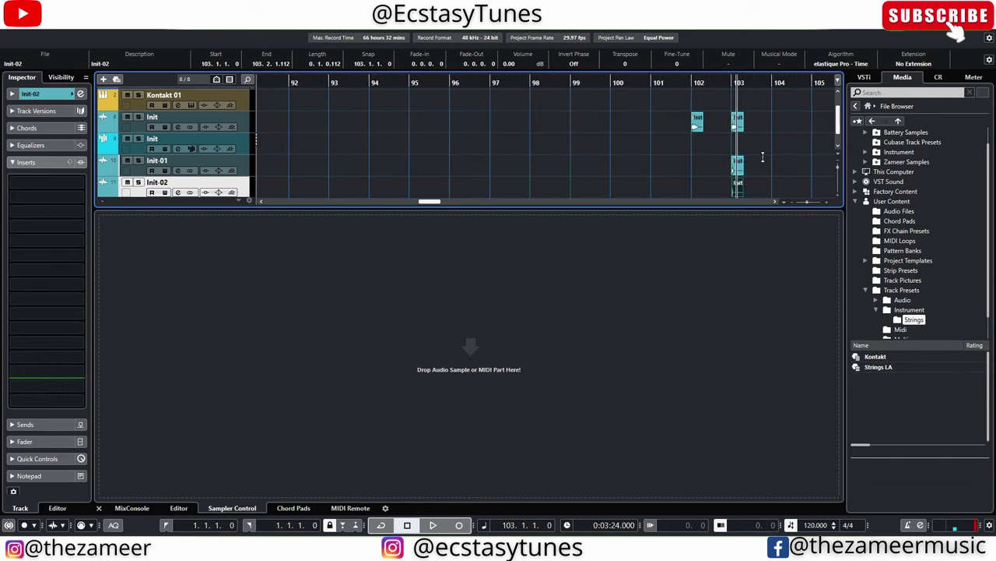
Step: Shorten the cymbal clip on track Init-02 to a sixteenth note and duplicate it four times from bar 103
scroll(822, 169, "up", 4)
left_click_drag(436, 207, 460, 312)
left_click(466, 269)
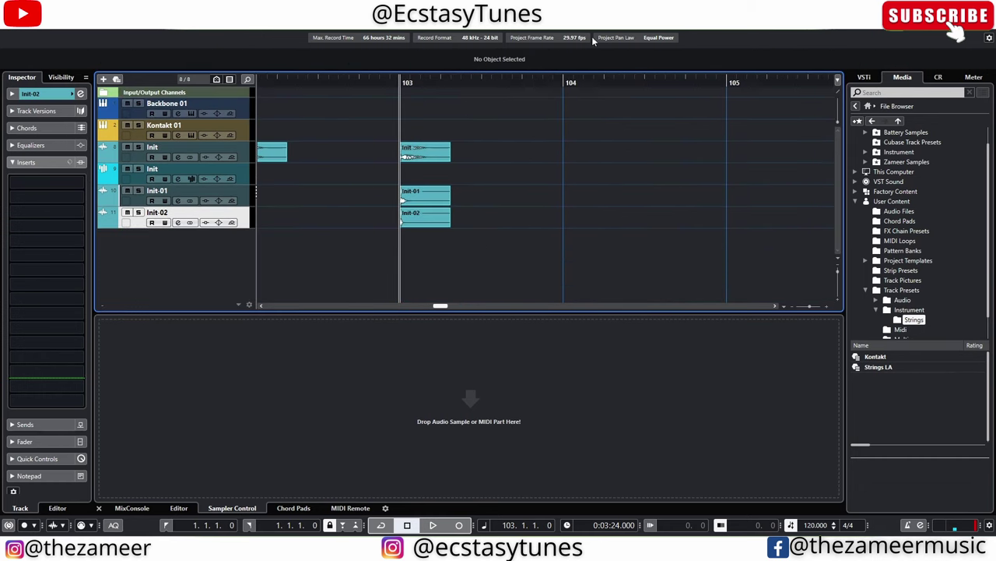
left_click_drag(423, 218, 353, 237)
left_click(418, 234)
scroll(446, 227, "up", 2)
key("ctrl+d")
key("ctrl+d")
key("ctrl+d")
key("ctrl+d")
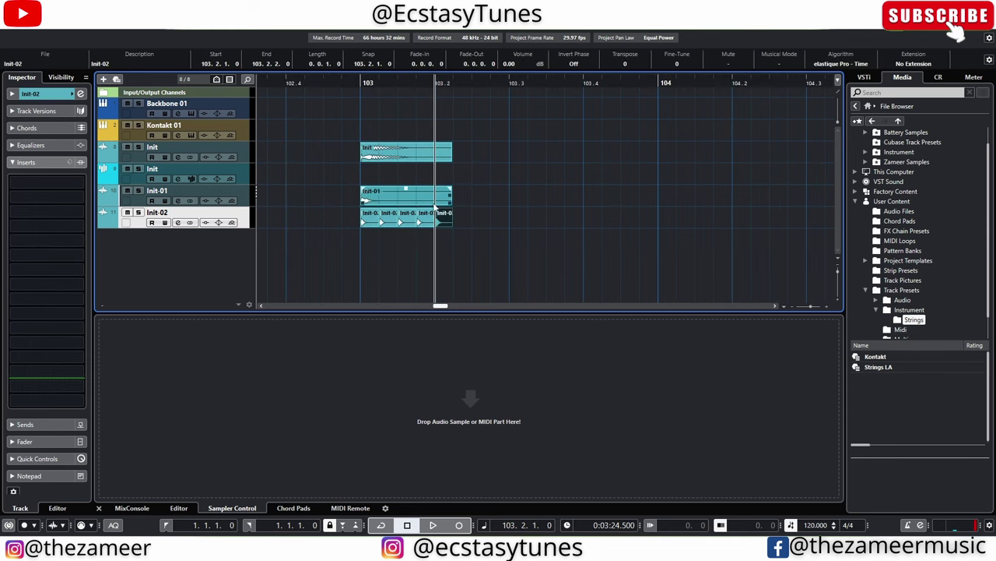
Step: Move the snare clip to beat 2 of bar 103, duplicate the whole drum pattern to beat 3 and play it back
left_click_drag(410, 201, 484, 184)
left_click(421, 156)
left_click_drag(509, 145, 360, 226)
key("ctrl+d")
left_click(408, 156)
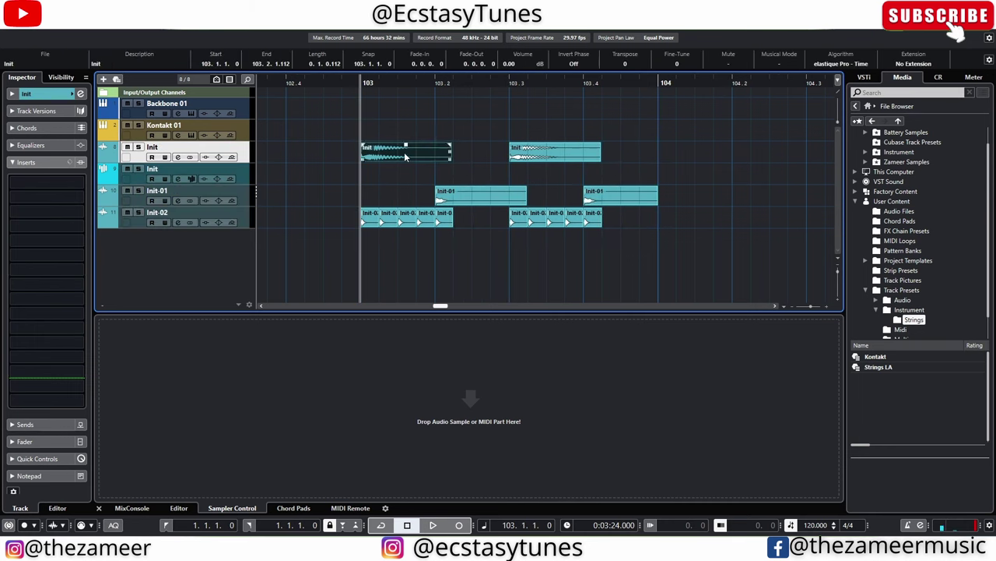
key("space")
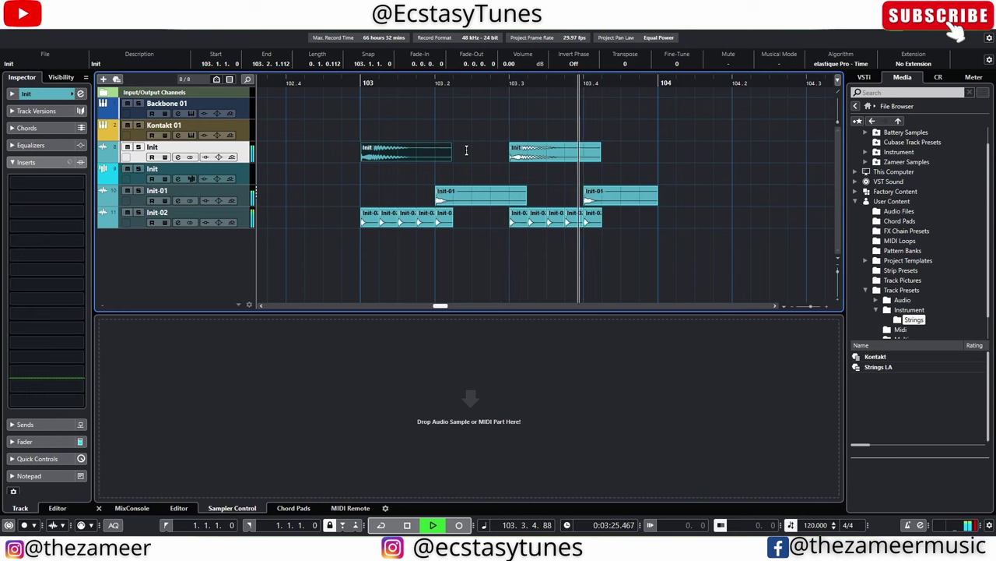
key("space")
left_click(437, 166)
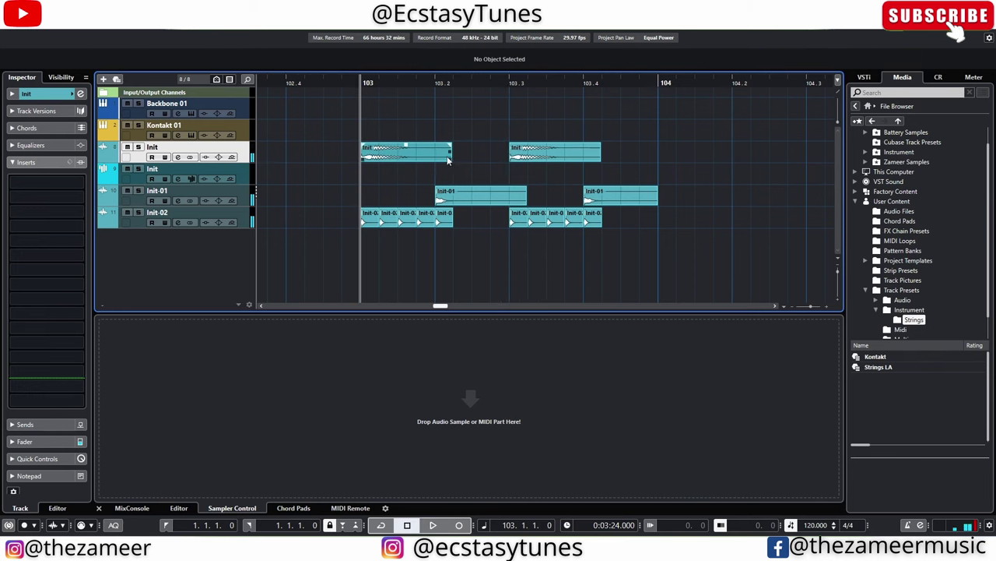
Step: Trim the kick clips to one beat and duplicate them to place a kick on every beat of bar 103
left_click_drag(449, 160, 430, 166)
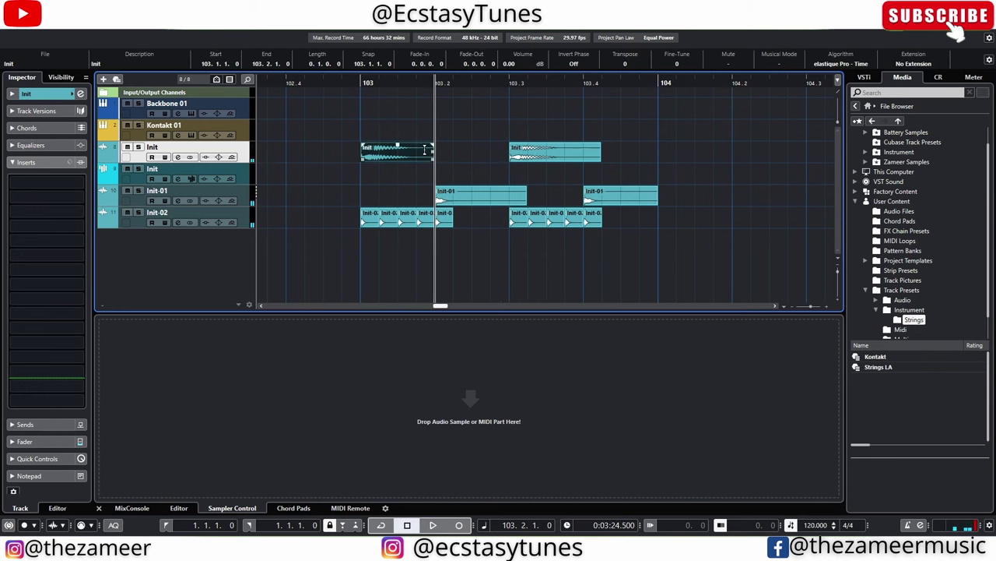
key("ctrl+d")
left_click_drag(602, 161, 583, 166)
key("ctrl+d")
Step: Select all drum clips in bar 103, audition the finished pattern from its start and zoom out
left_click_drag(711, 159, 352, 232)
key("l")
key("space")
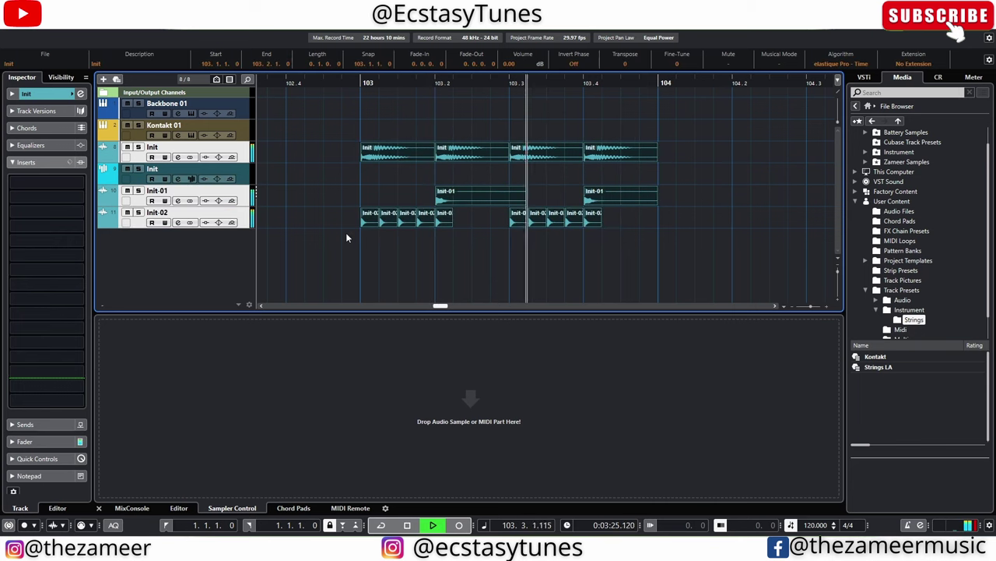
key("space")
left_click(533, 234)
key("g")
key("g")
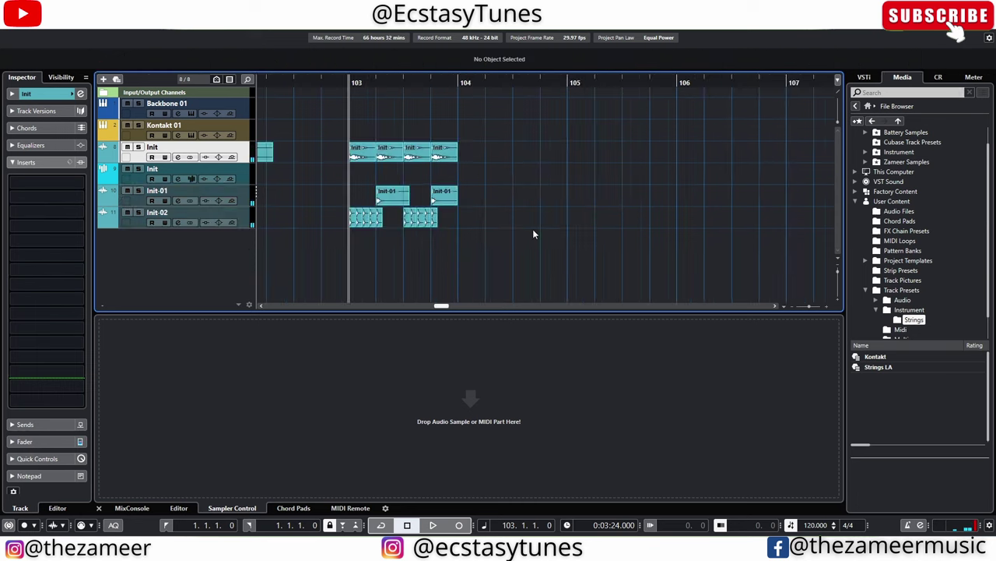
Step: Select the Backbone 01 track, browse Battery Samples to the Lo Fi Kits Samples folder and audition Clap Slam 3
left_click(248, 114)
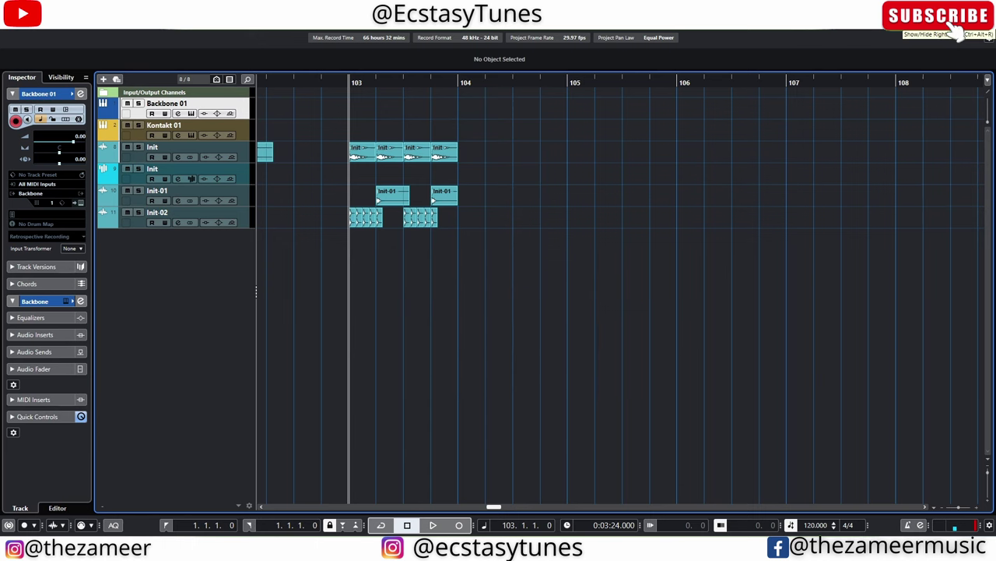
left_click(989, 37)
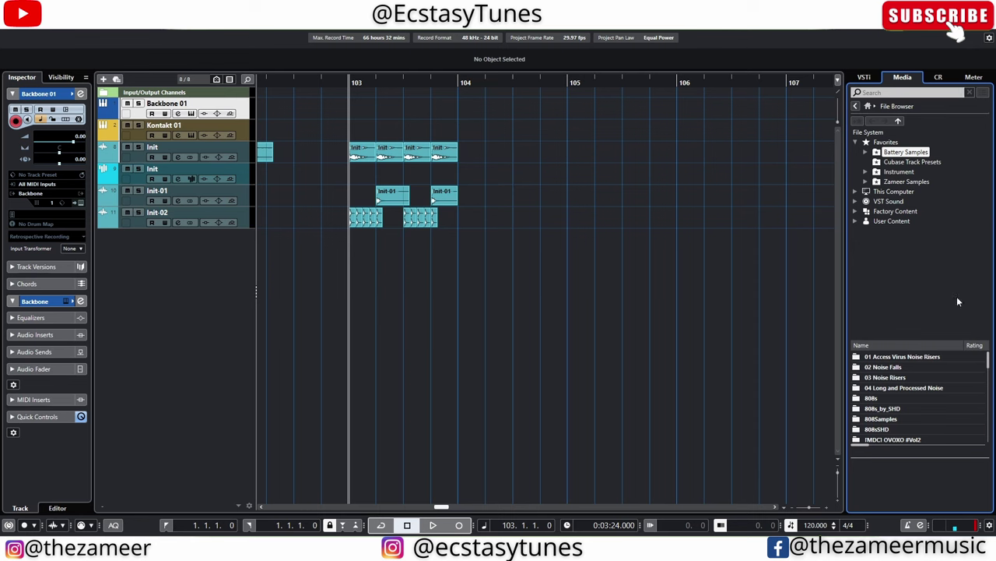
scroll(908, 381, "down", 3)
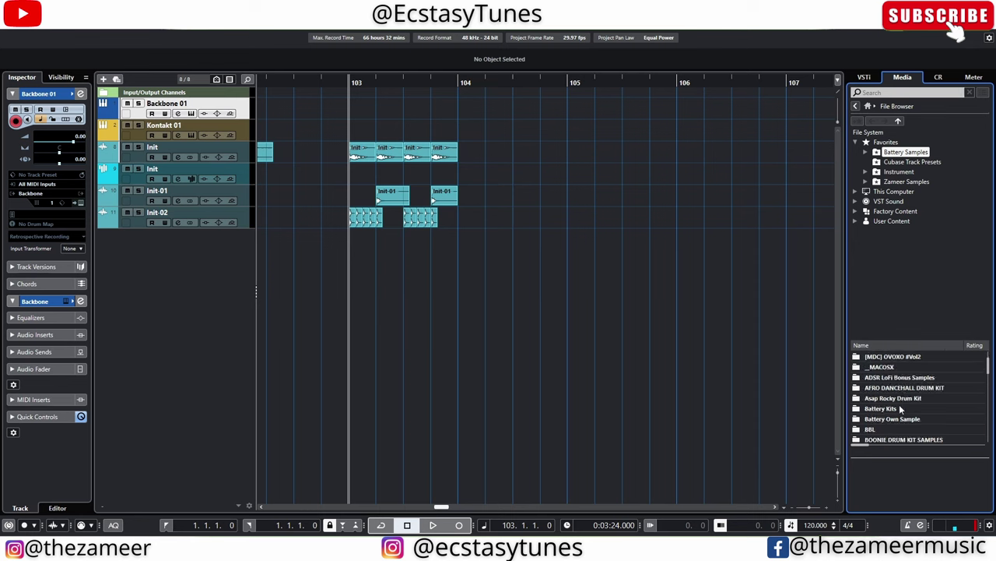
left_click(881, 409)
double_click(885, 408)
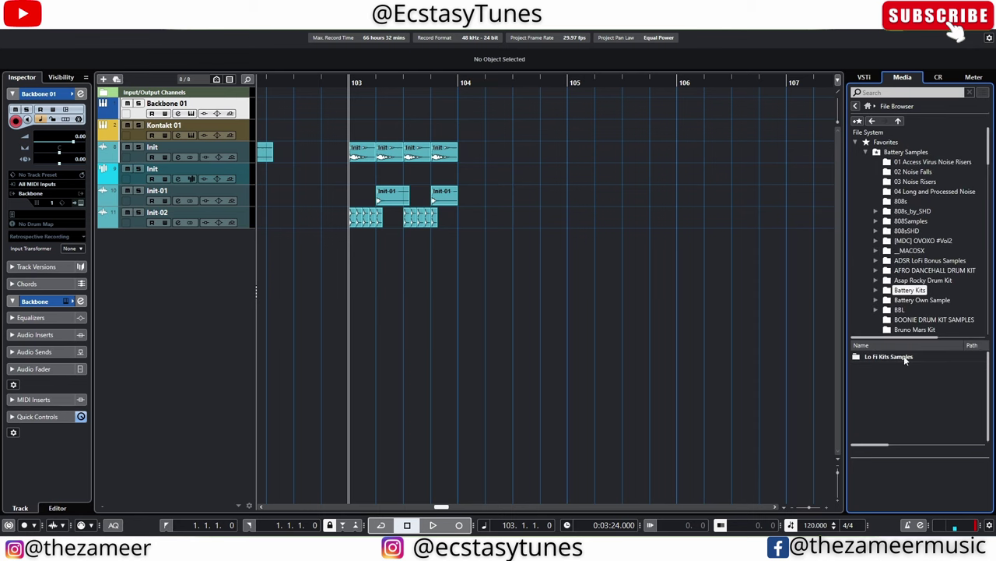
double_click(904, 357)
left_click(893, 388)
left_click(895, 367)
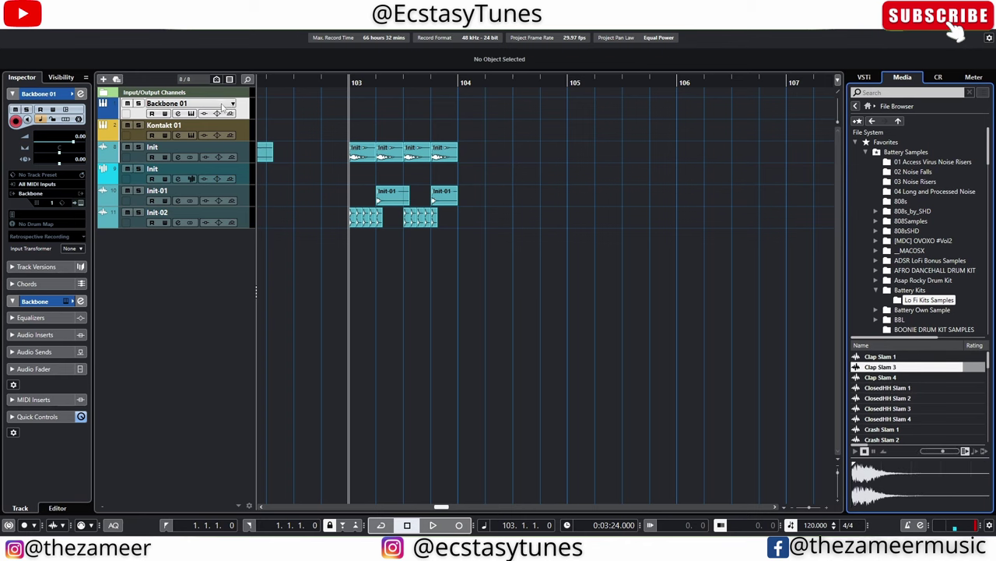
Step: Open Backbone, delete the Init layer and load the Clap Slam 3 sample into layer 1
left_click(193, 114)
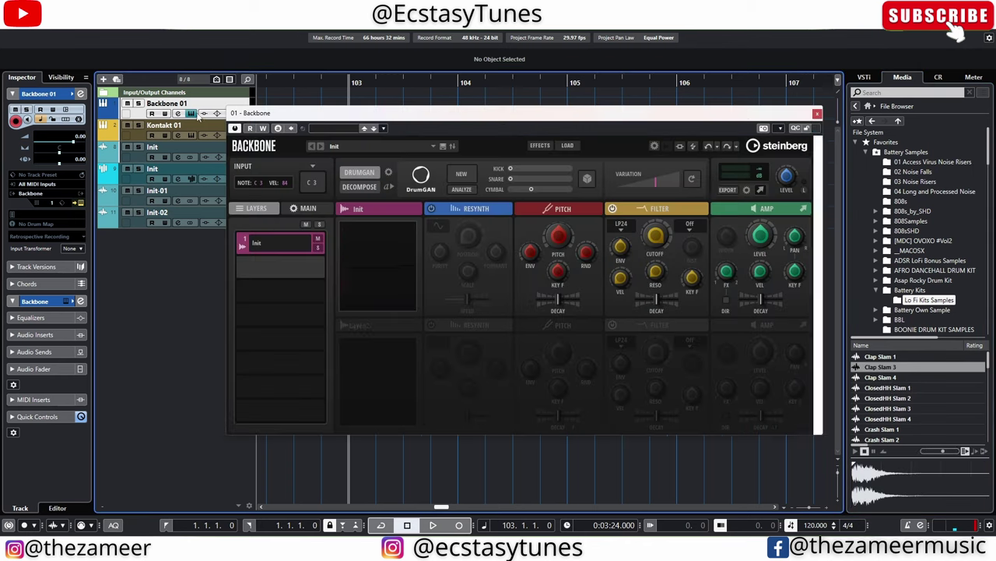
right_click(297, 249)
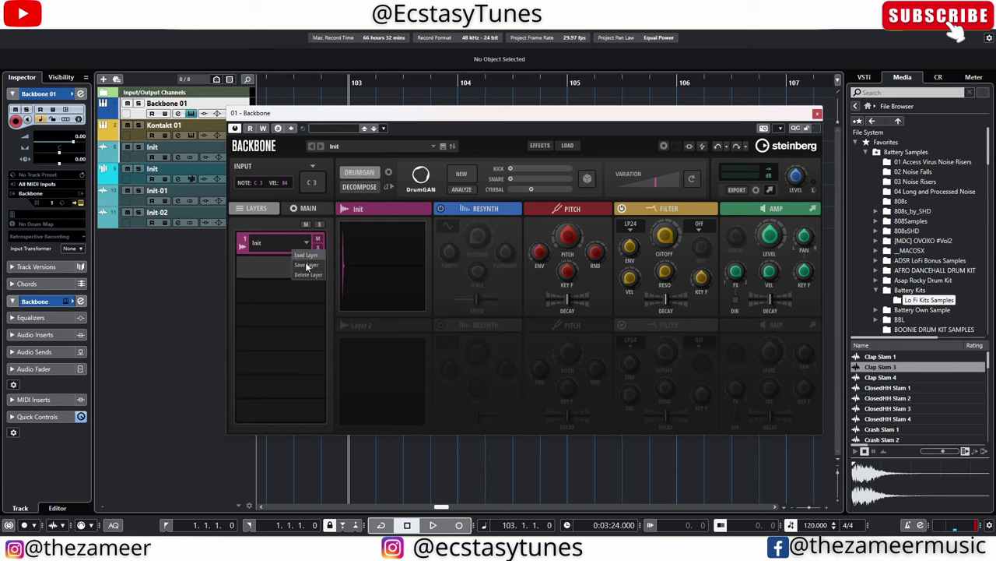
left_click(310, 274)
left_click_drag(890, 371, 592, 332)
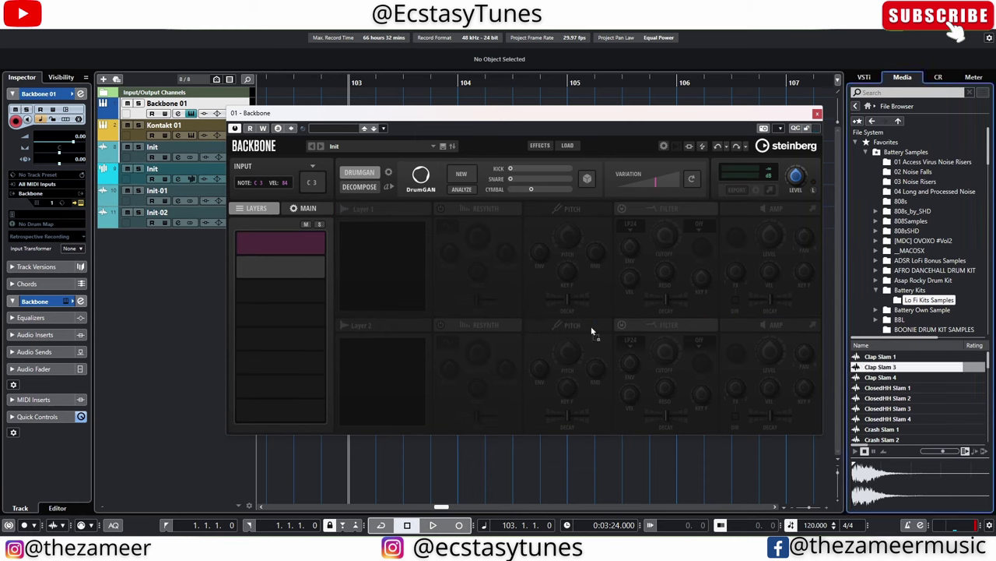
left_click_drag(374, 267, 377, 264)
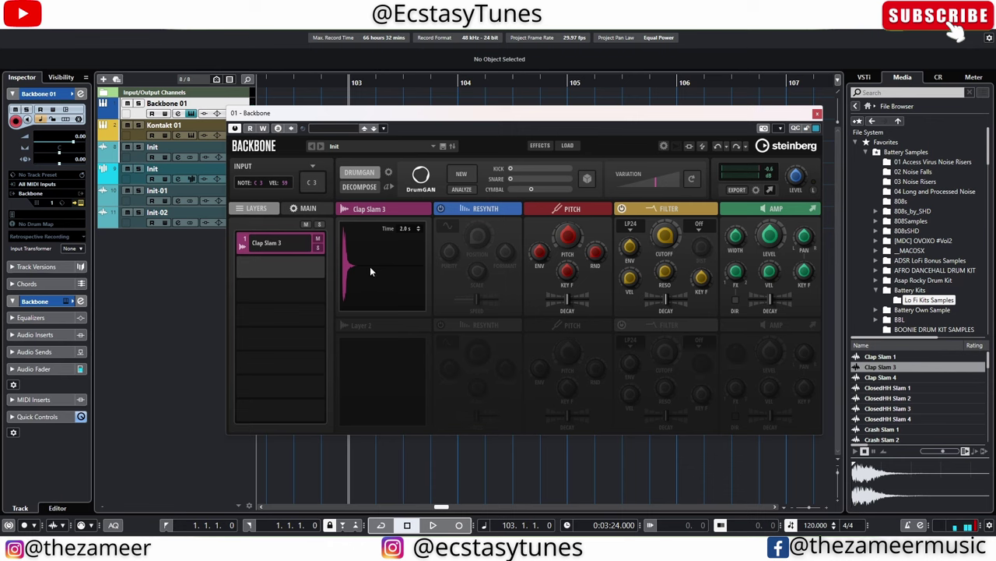
Step: Analyze Clap Slam 3 with DrumGAN and compare the generated clap with the original sample
left_click(855, 451)
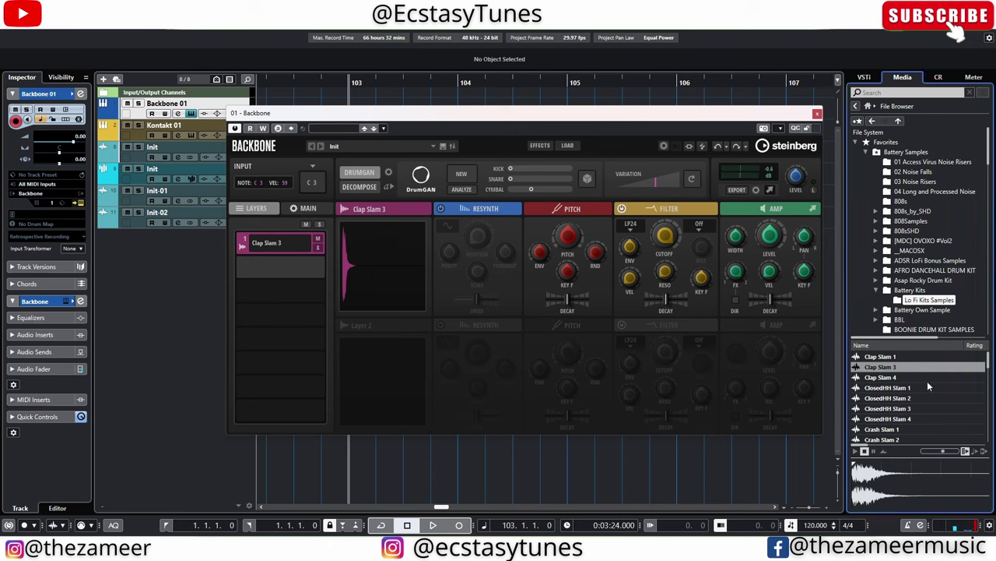
left_click(461, 190)
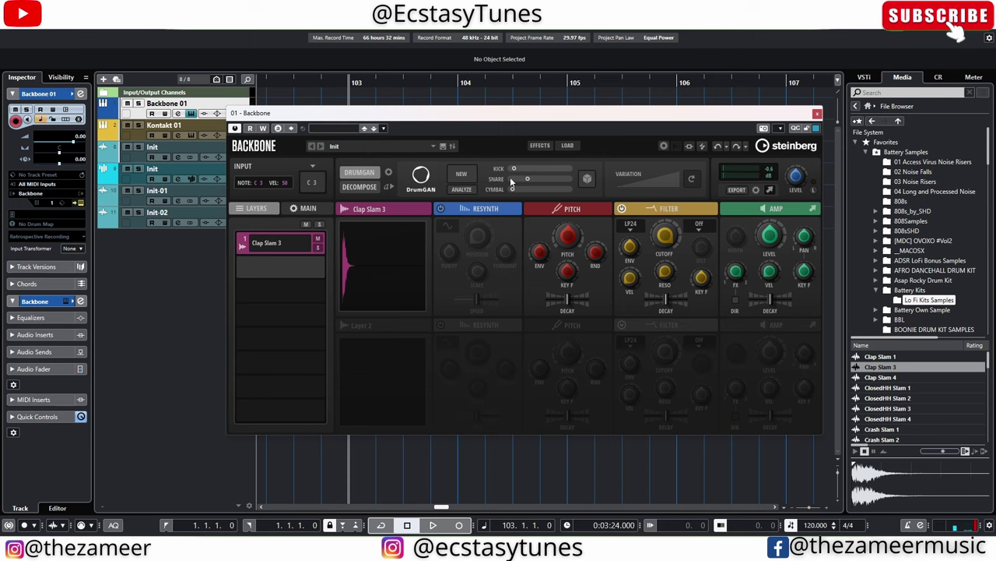
left_click(856, 455)
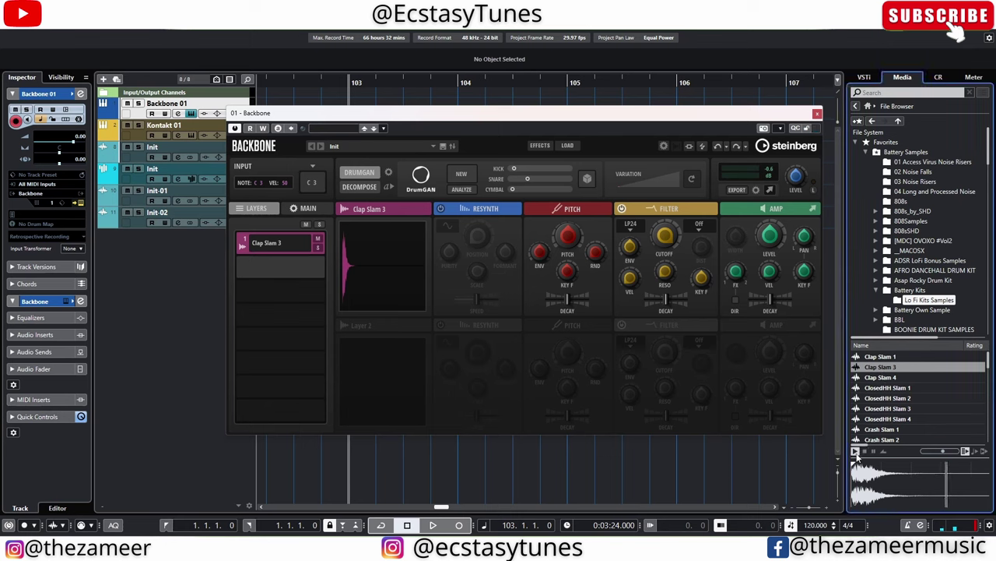
left_click(386, 255)
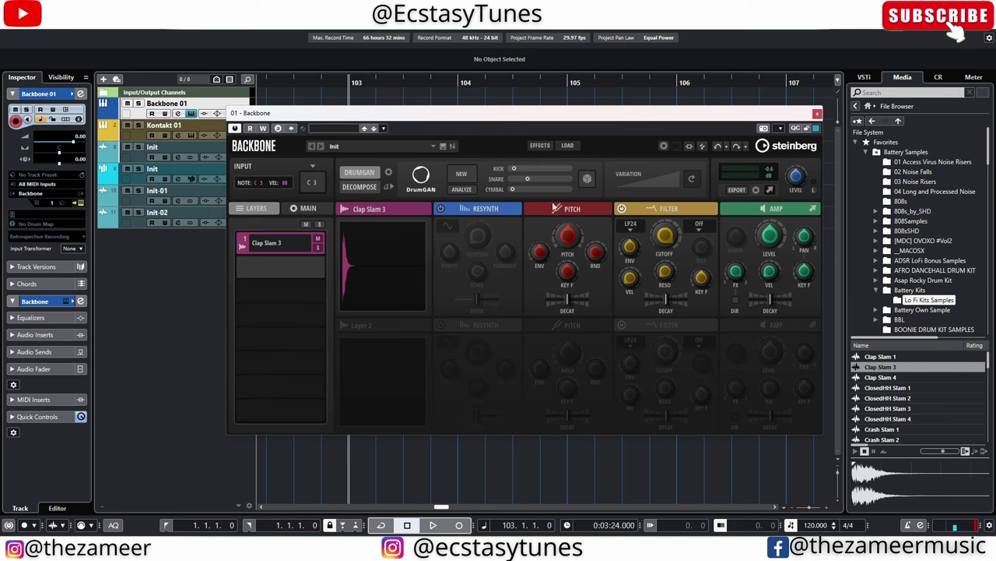
Step: Audition the DrumGAN clap at several Variation amounts, ending at about the middle
left_click_drag(624, 184, 637, 186)
left_click(389, 272)
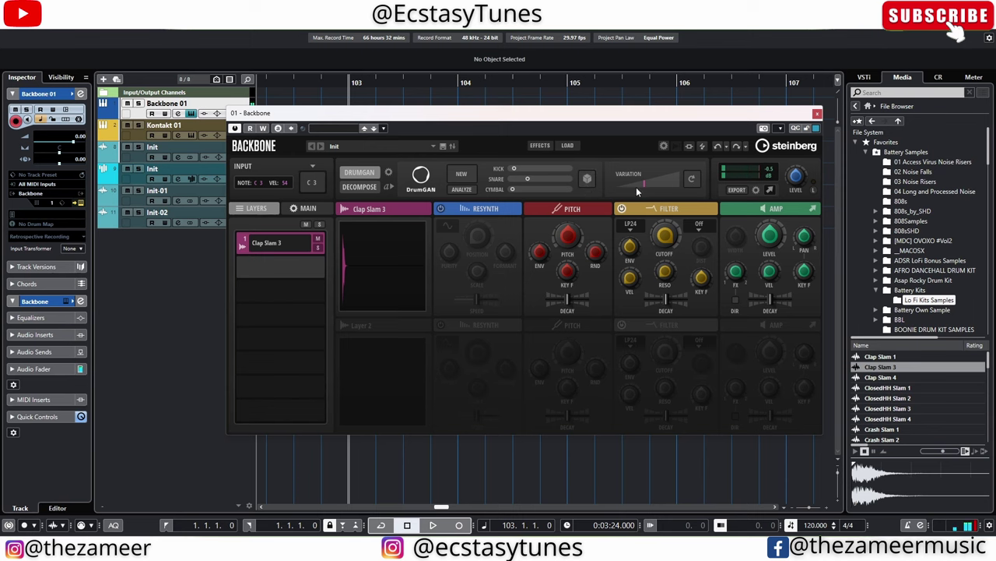
left_click(370, 277)
left_click(371, 265)
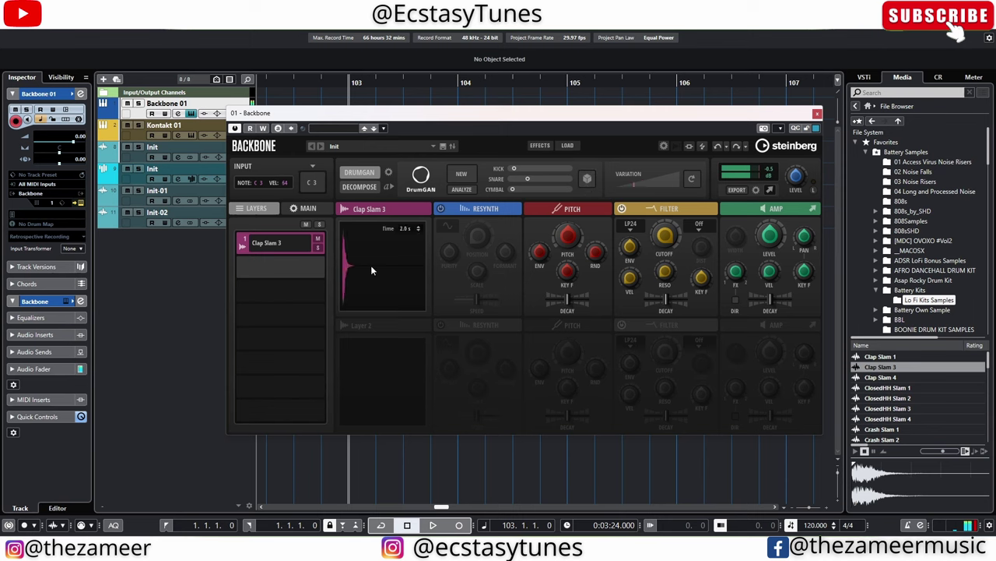
left_click(659, 185)
left_click(381, 277)
left_click(376, 272)
left_click_drag(664, 178, 649, 187)
left_click(399, 262)
Step: Replay the original Clap Slam 3 sample and compare it with the DrumGAN variation
left_click(884, 367)
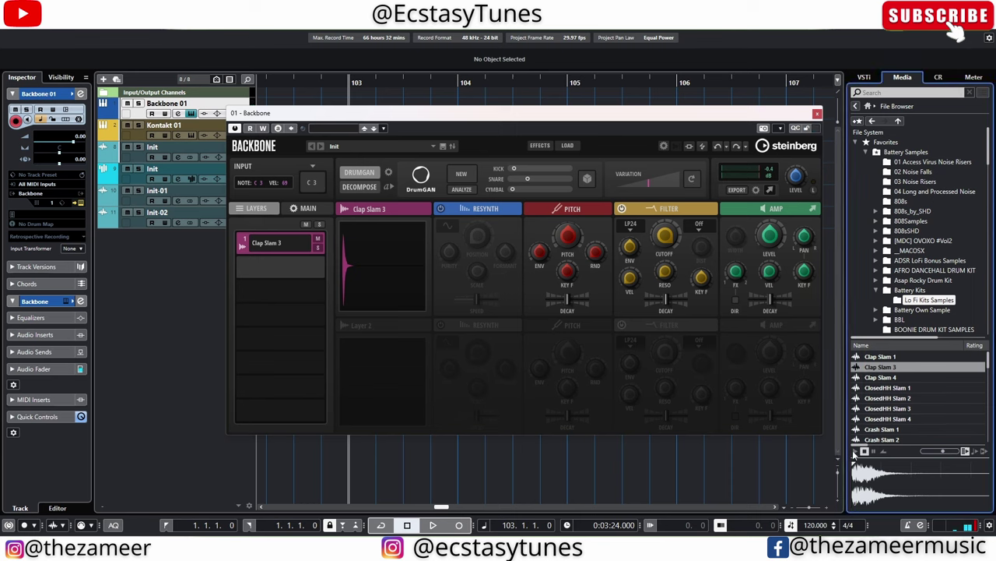
left_click(884, 368)
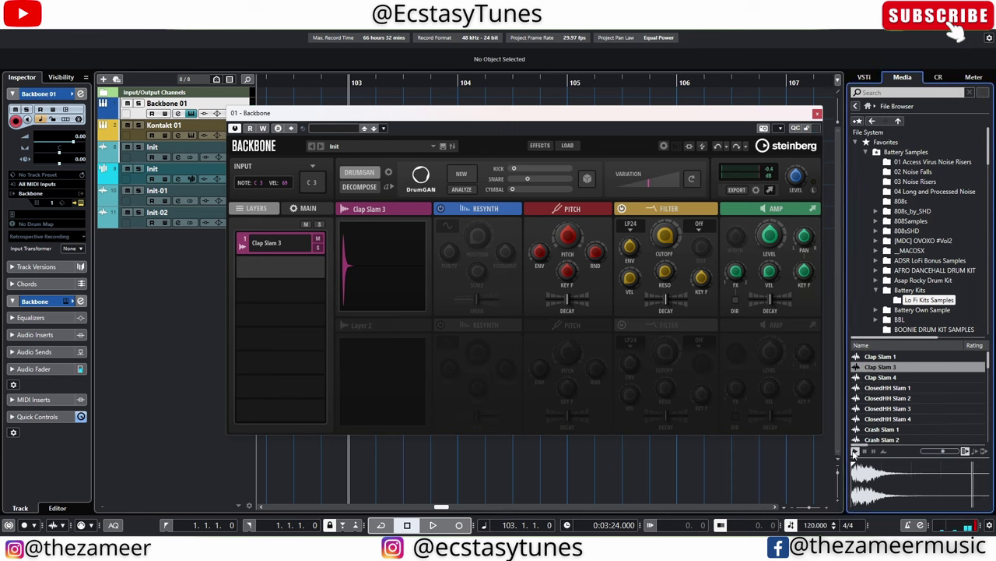
left_click(913, 369)
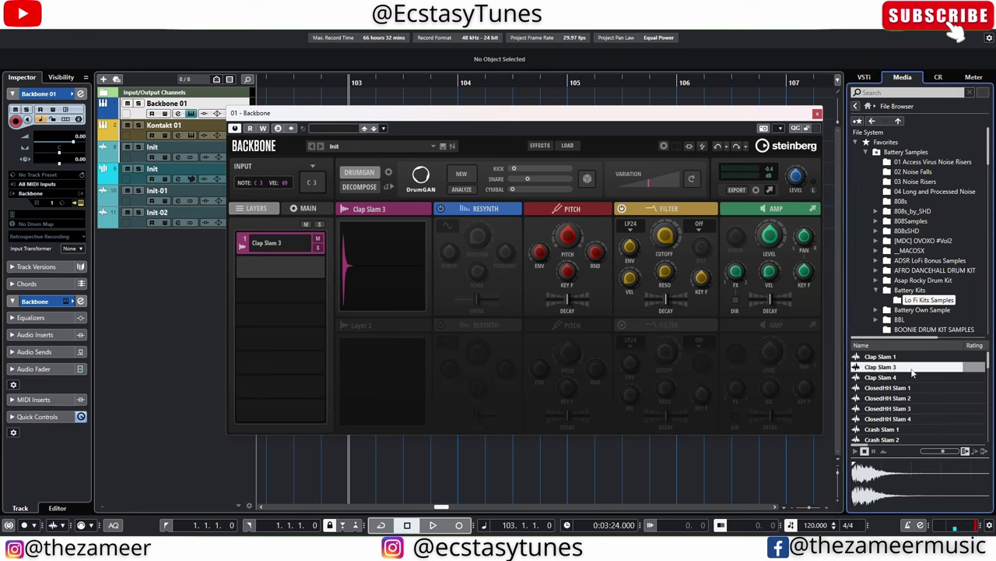
left_click(406, 271)
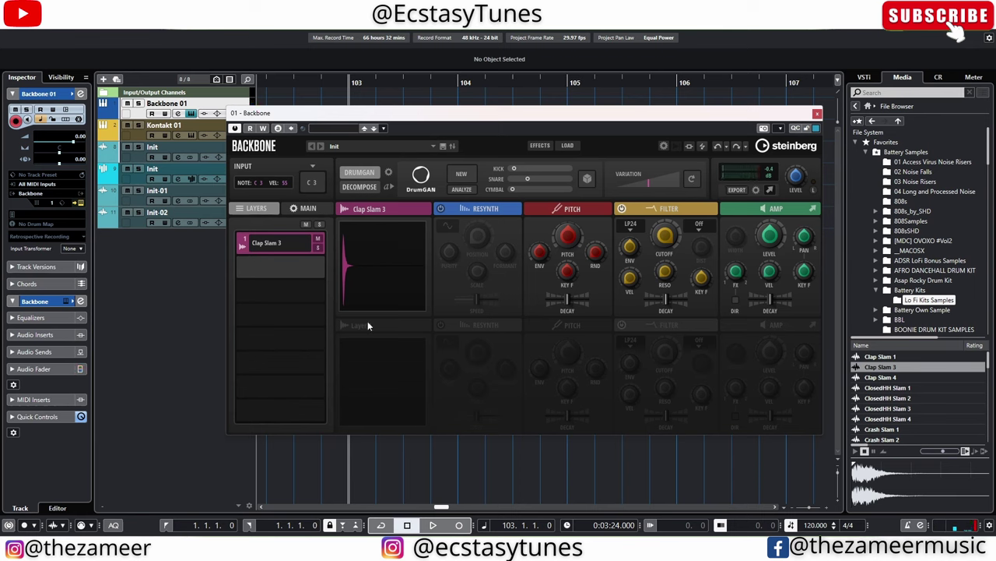
left_click(393, 281)
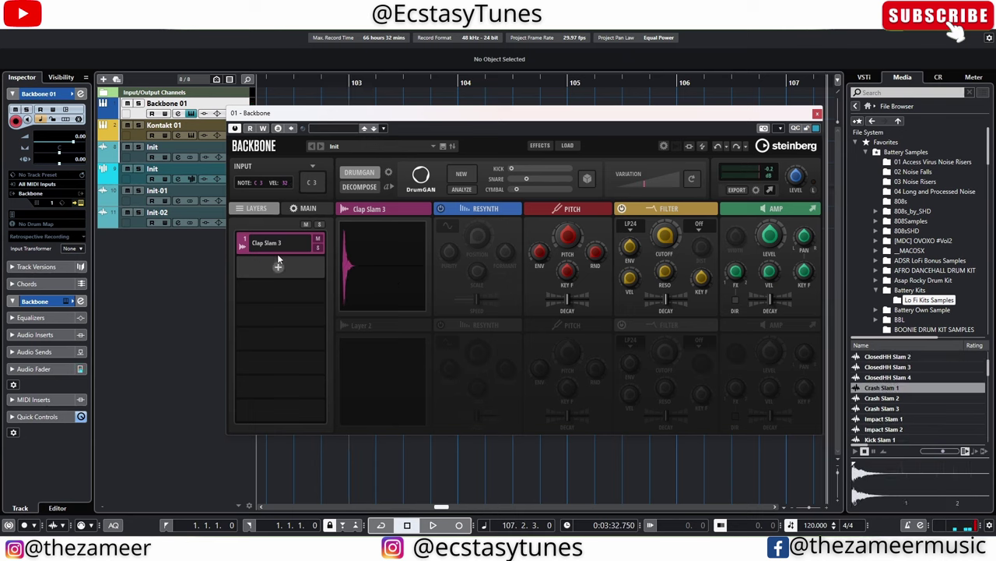
Step: Delete the Clap Slam 3 layer, audition kick samples and load Kick Slam 6 into layer 1
left_click(307, 243)
left_click(305, 276)
scroll(908, 393, "up", 1)
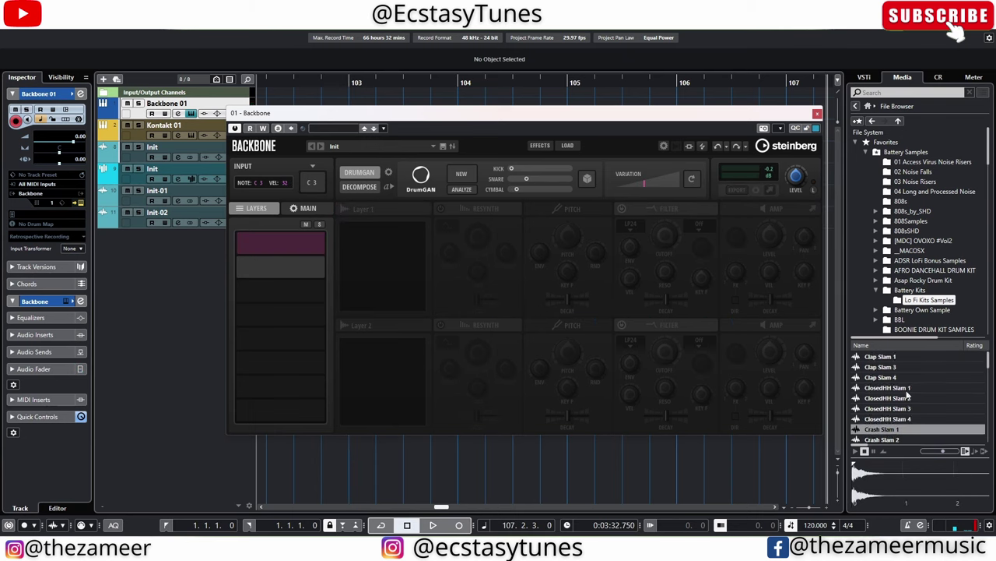
scroll(906, 393, "down", 4)
left_click(906, 390)
left_click(901, 399)
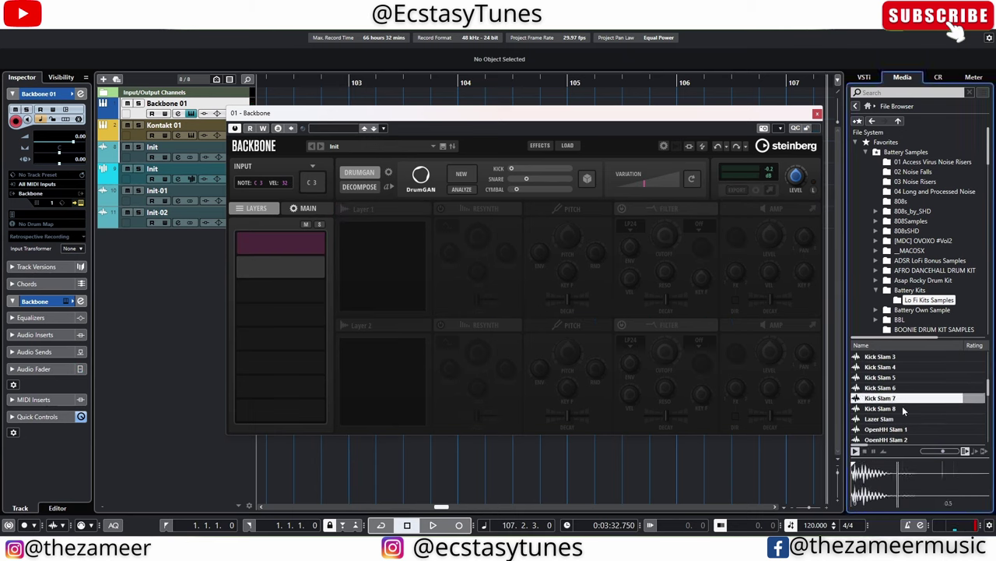
left_click(904, 389)
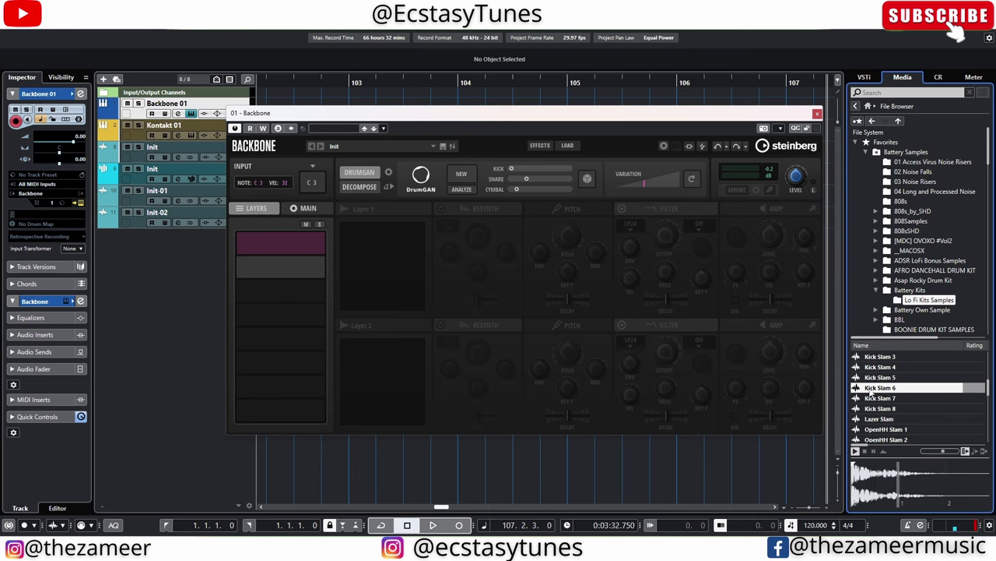
left_click_drag(337, 263, 355, 263)
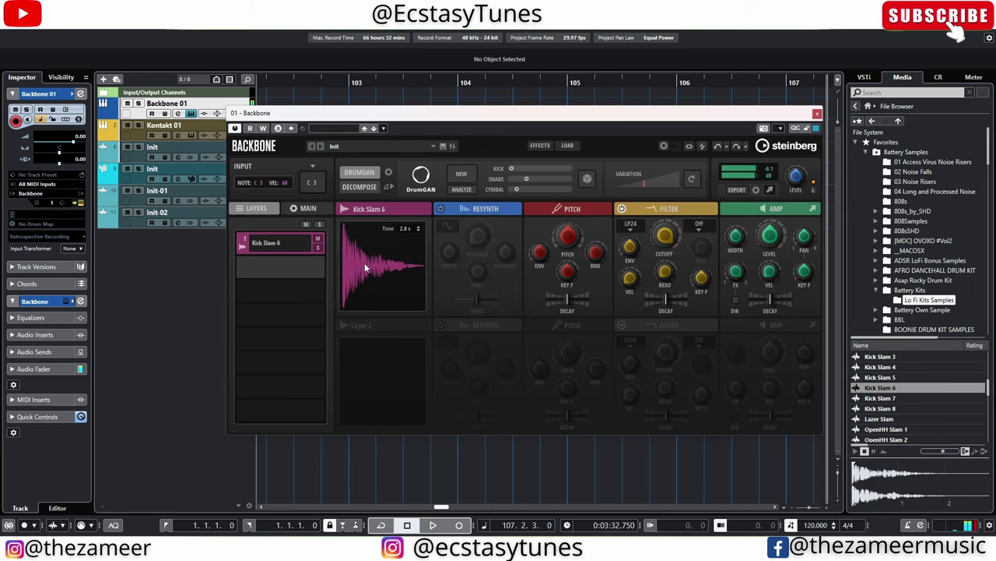
Step: Analyze Kick Slam 6 with DrumGAN and audition it at different Variation amounts
left_click(469, 189)
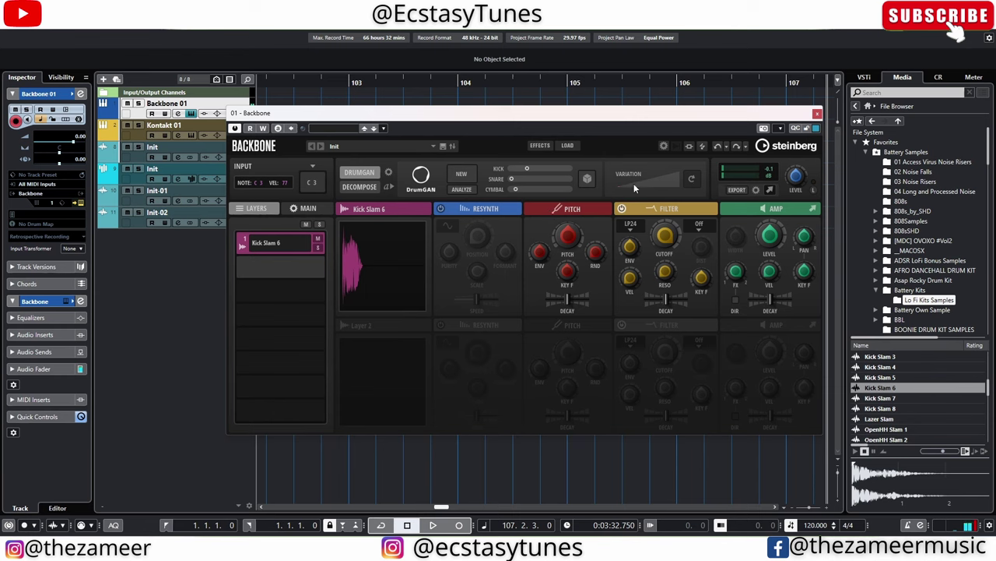
left_click(637, 183)
left_click(405, 276)
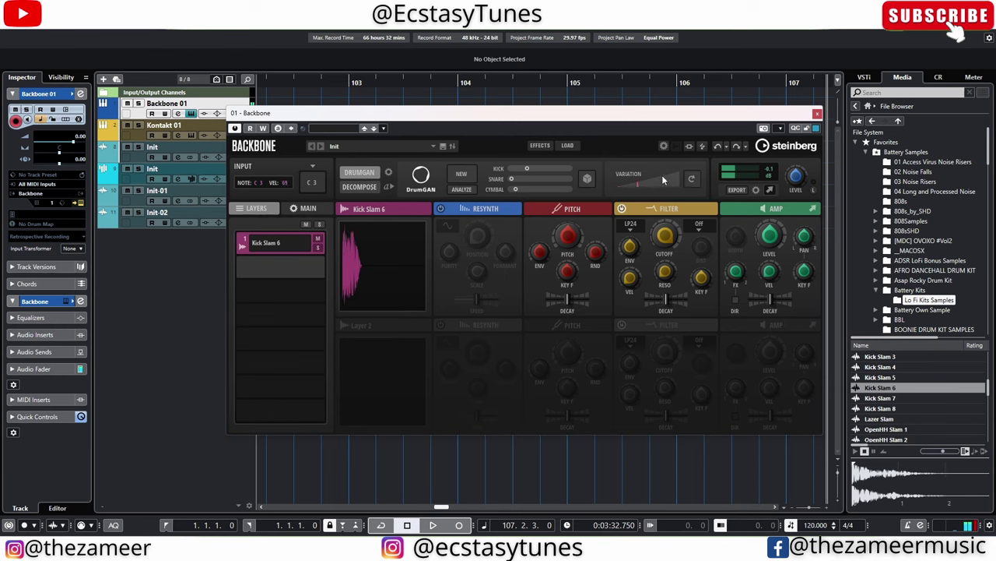
left_click(414, 241)
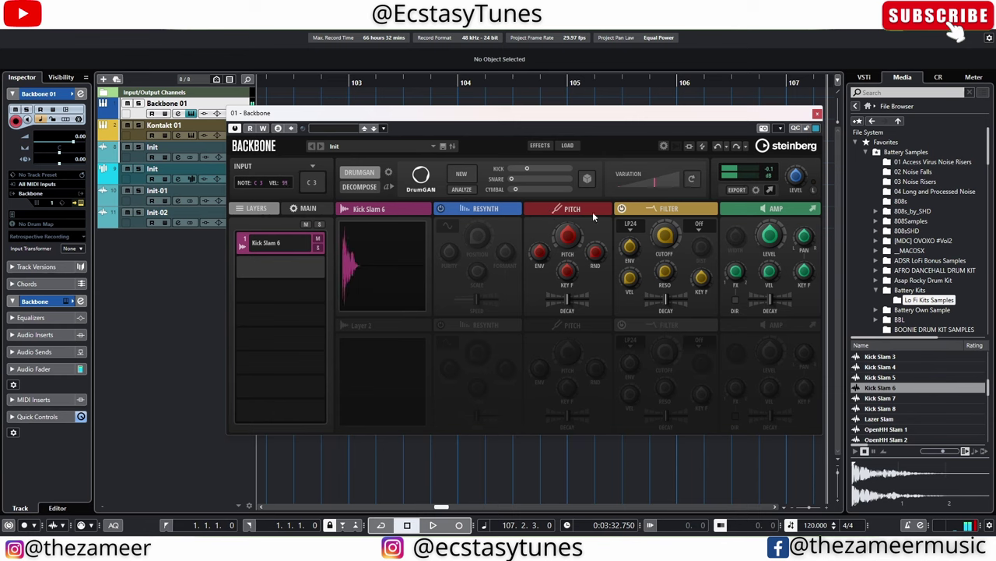
Step: Audition the Kick Slam 6 layer at different velocities and move the Backbone window aside
left_click(380, 286)
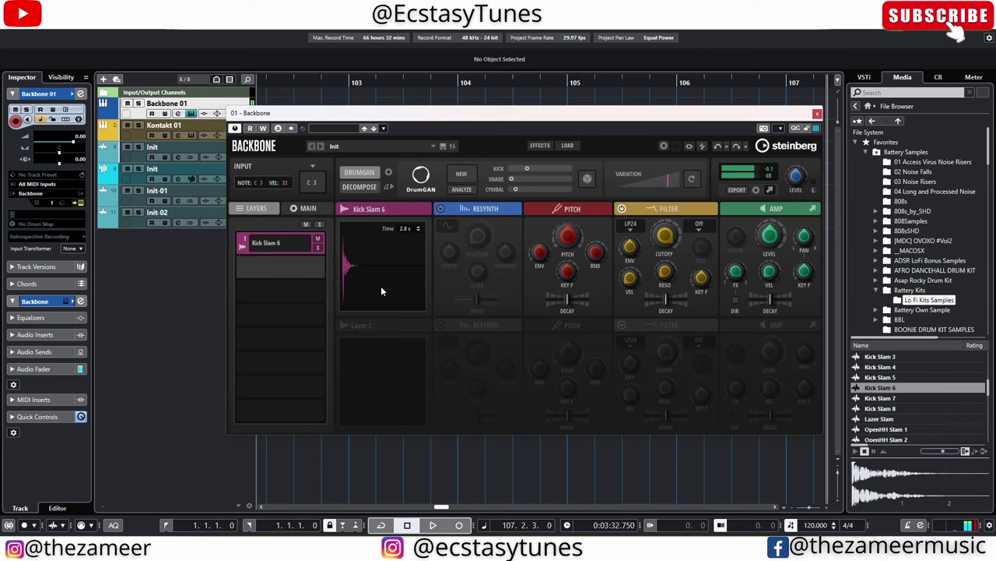
left_click(374, 268)
left_click_drag(526, 117, 446, 117)
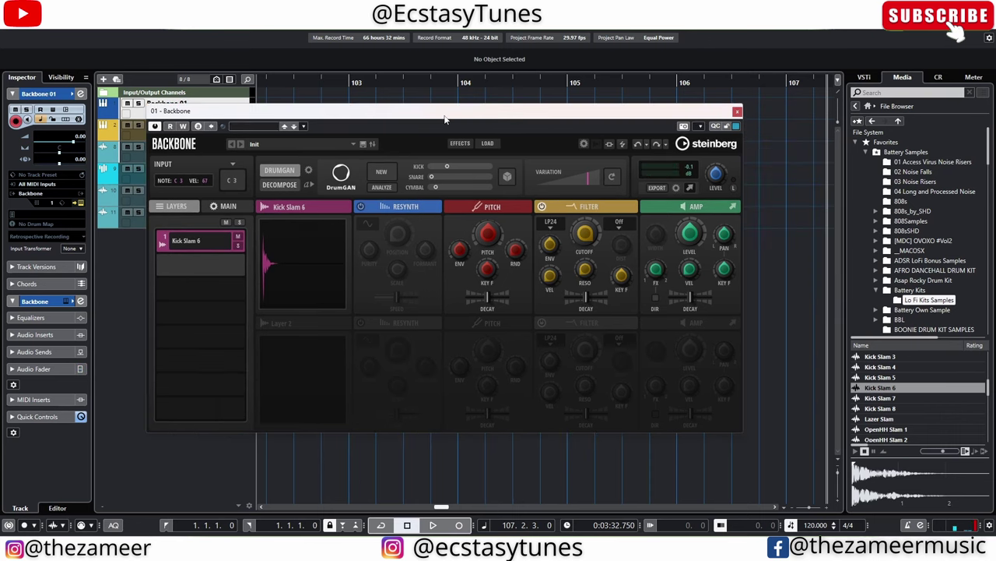
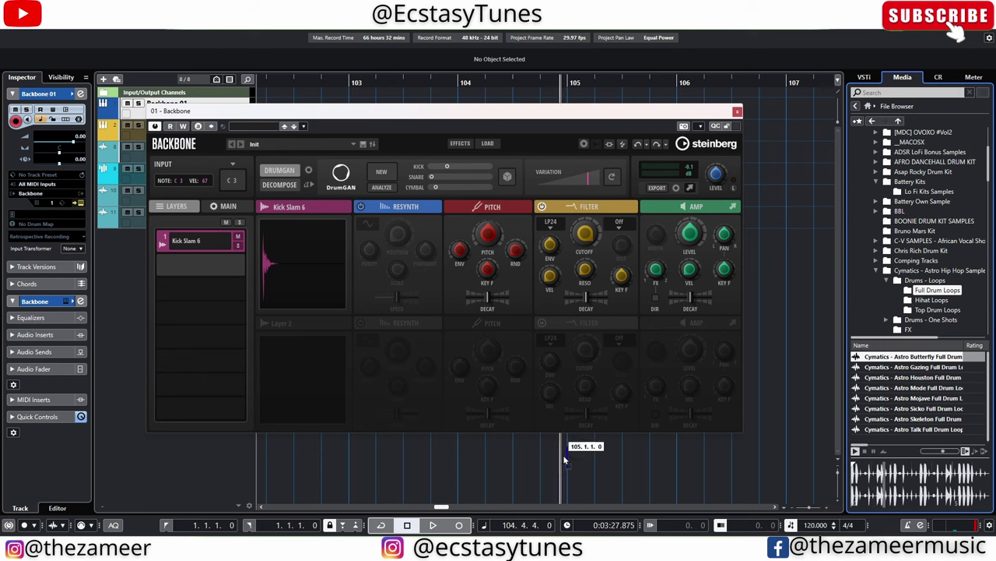
Step: Place the Cymatics - Astro Butterfly Full Drum Loop on a new audio track, starting at bar 105
left_click(571, 359)
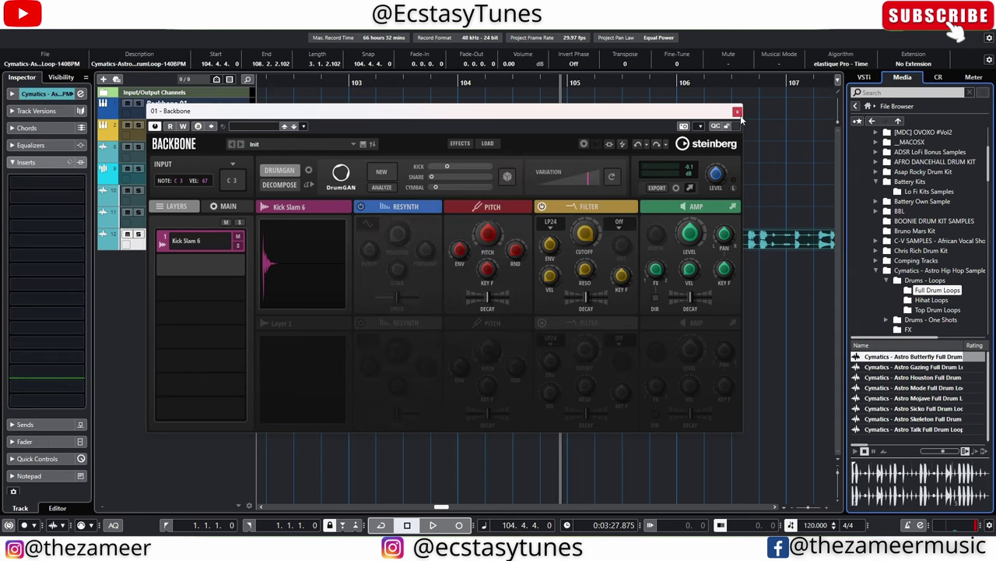
key("g")
key("g")
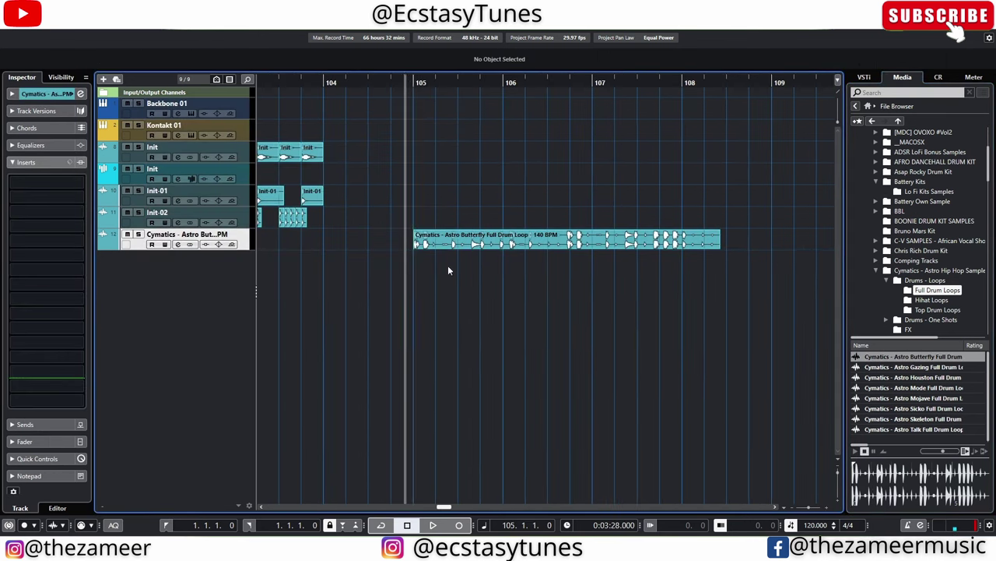
left_click(408, 246)
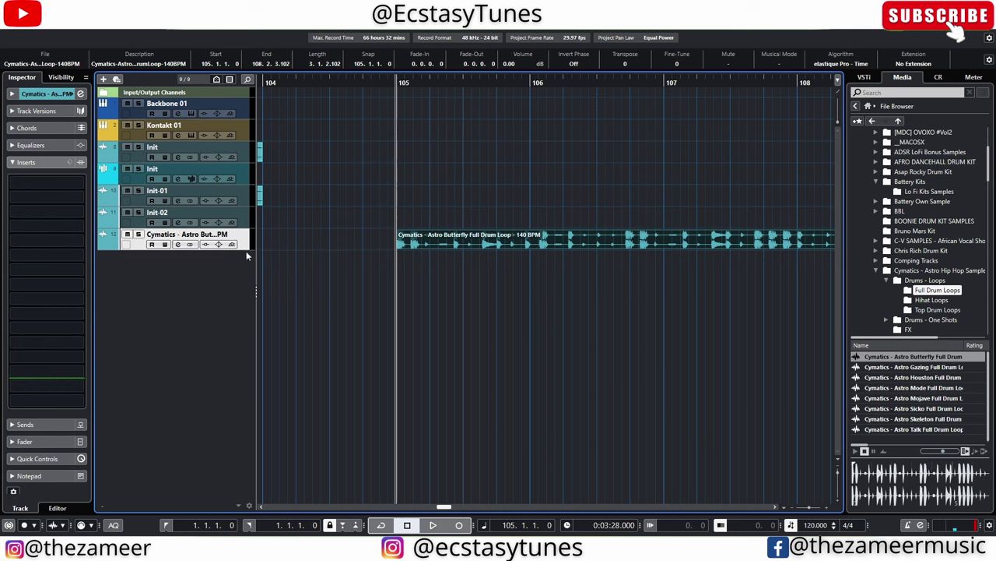
Step: Enlarge the drum loop track's height and solo the track
left_click_drag(246, 252, 225, 364)
left_click(378, 400)
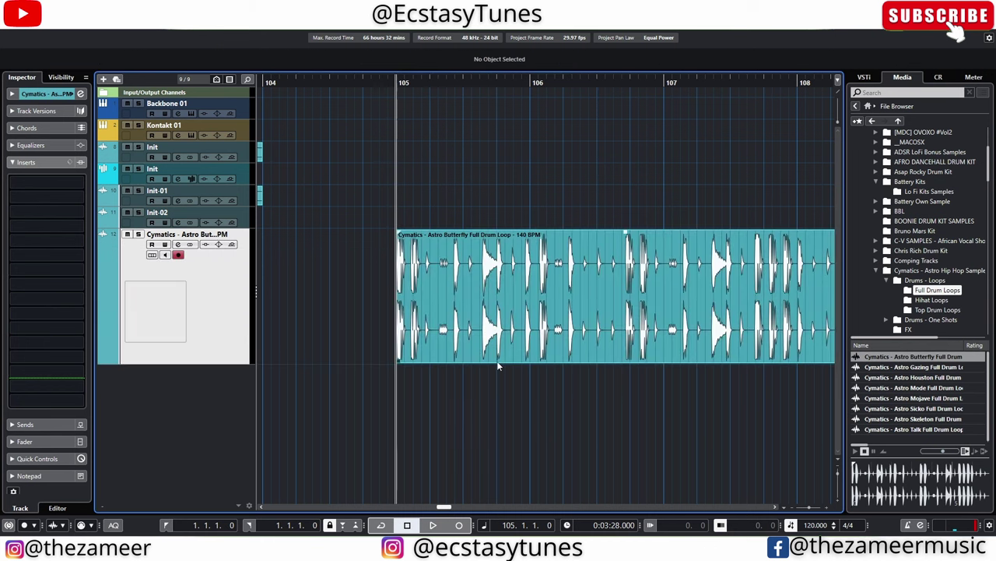
key("s")
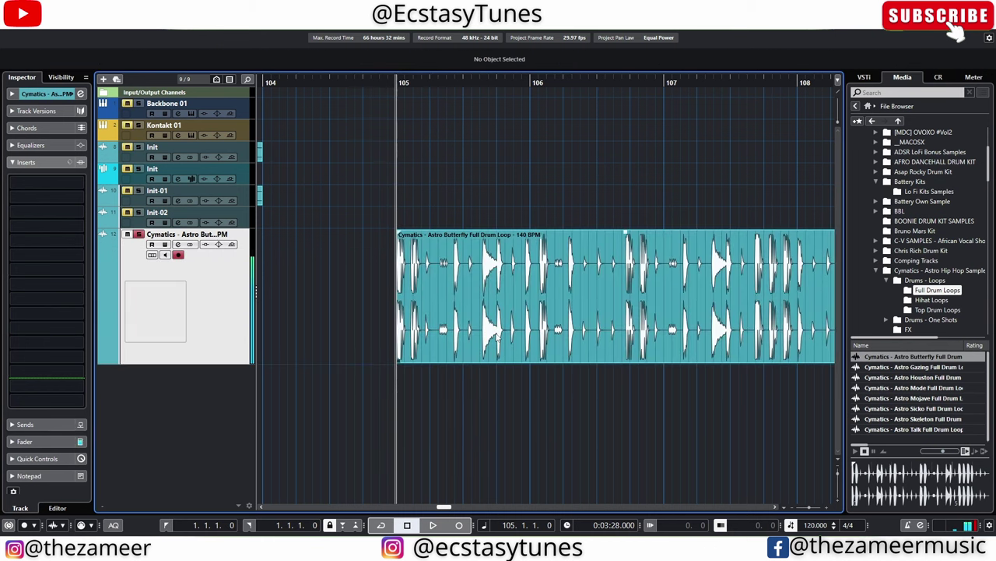
Step: Play the start of the loop and separate its first kick by deleting the range that begins at 105.1.2
key("h")
key("h")
left_click(415, 333)
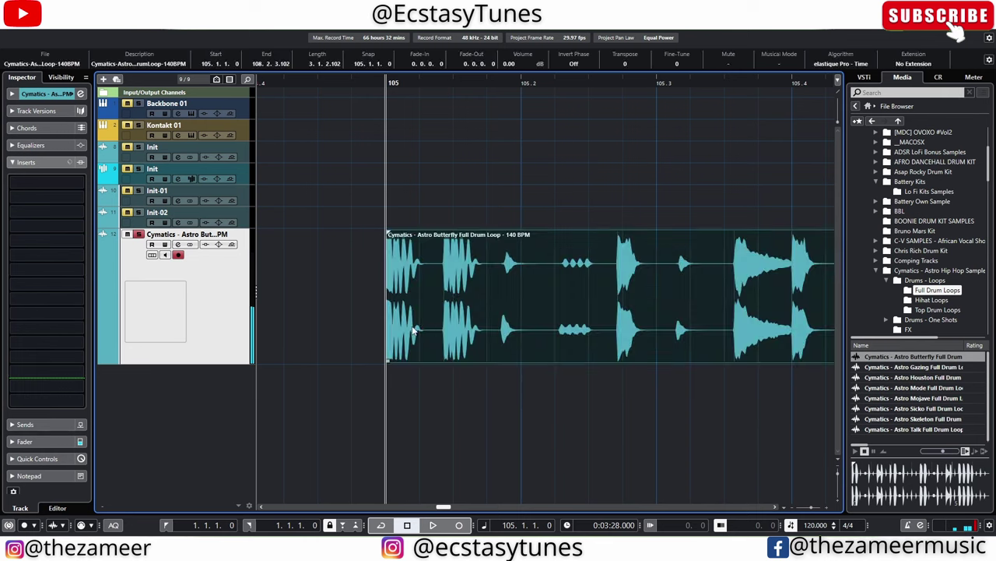
key("space")
key("space")
key("space")
key("space")
left_click_drag(425, 253, 692, 262)
key("Delete")
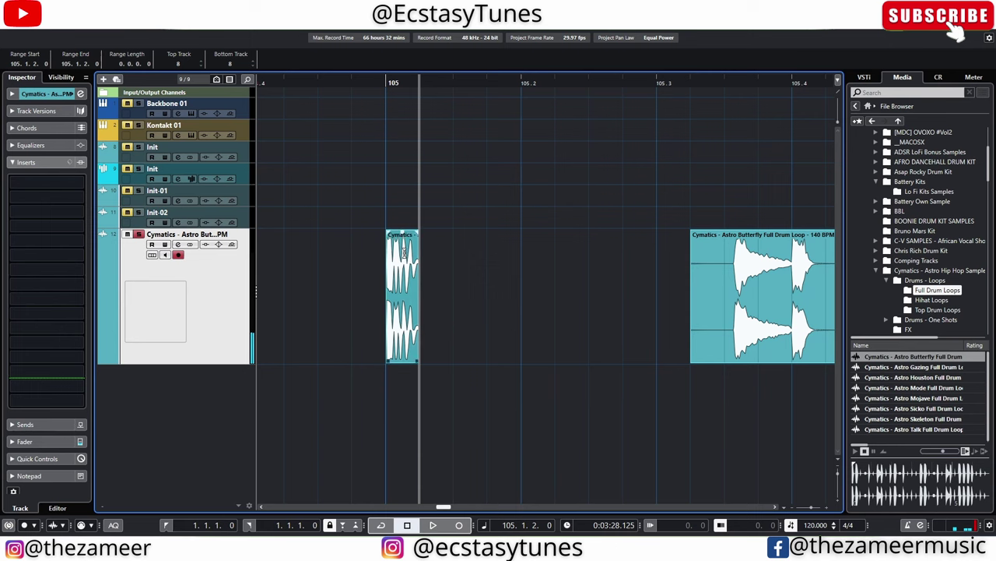
Step: Add a very short fade-out to the isolated kick slice and delete the remaining part of the drum loop
left_click_drag(420, 233, 418, 233)
key("space")
key("space")
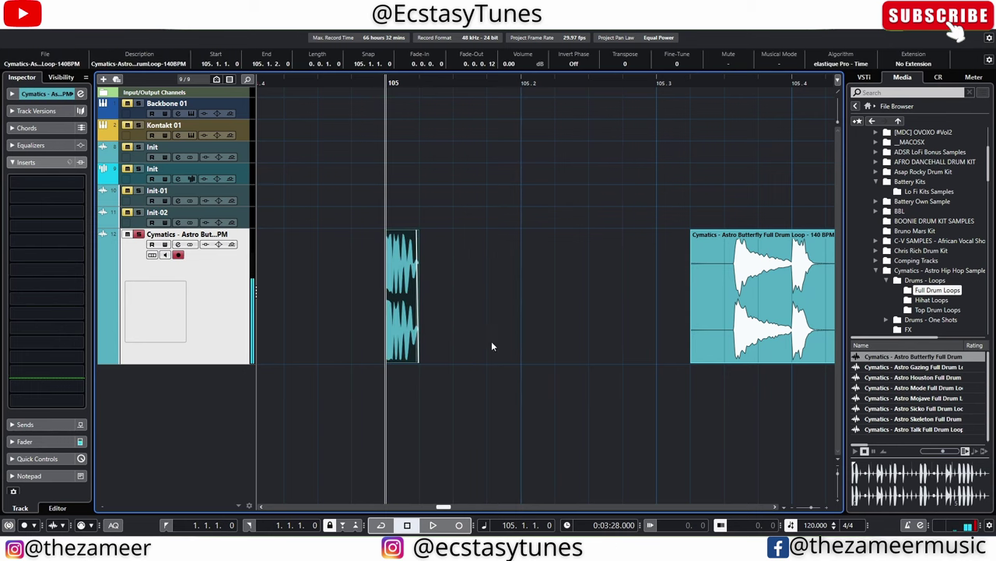
scroll(484, 314, "down", 4)
left_click(562, 344)
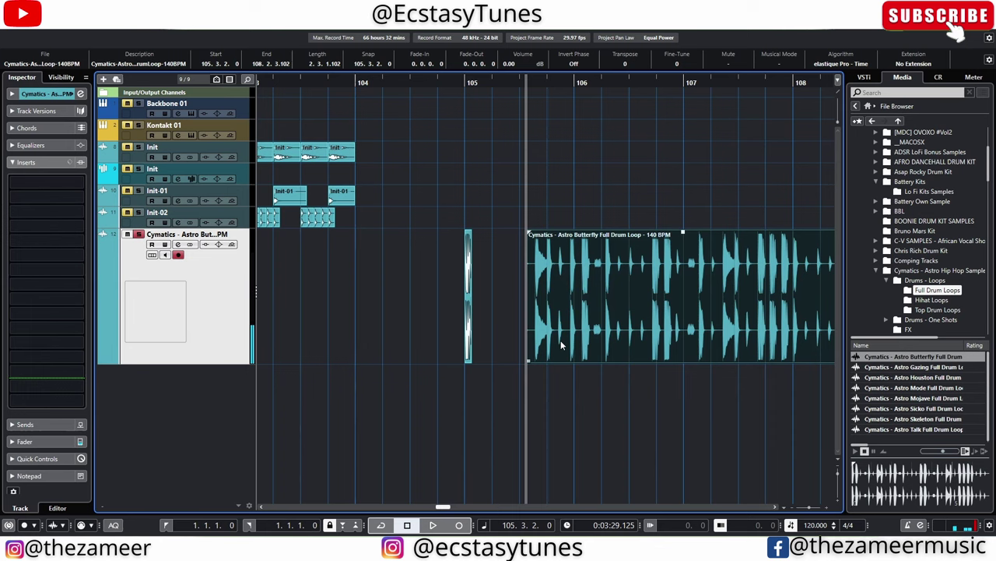
key("Delete")
Step: Audition the isolated kick slice at bar 105
left_click(466, 343)
key("space")
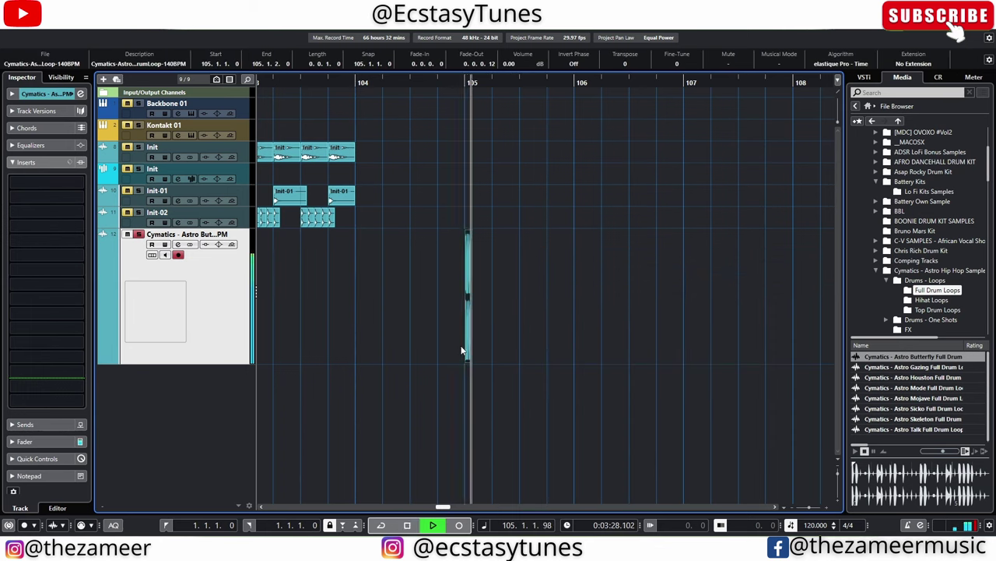
key("space")
scroll(477, 337, "up", 4)
scroll(443, 338, "down", 4)
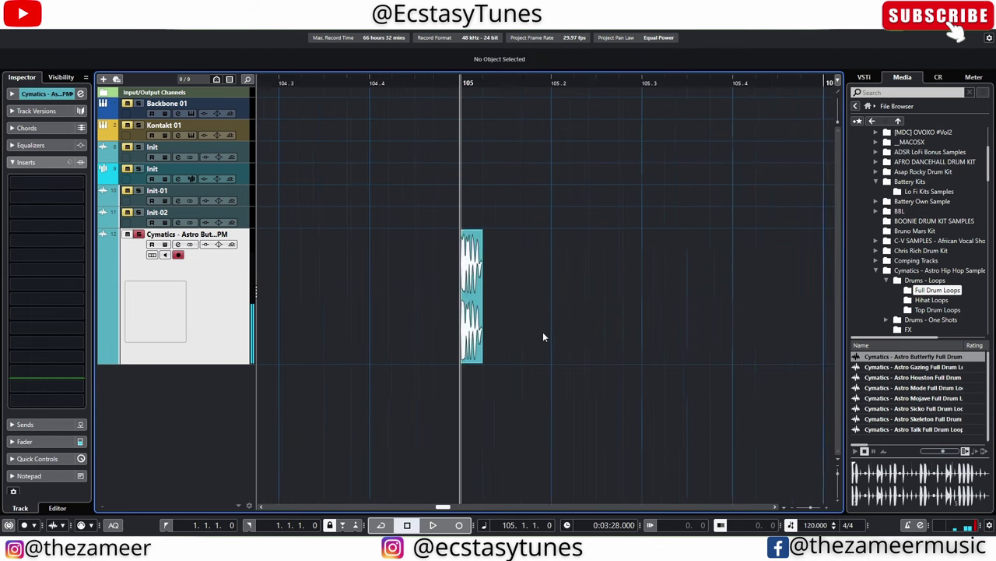
key("space")
key("space")
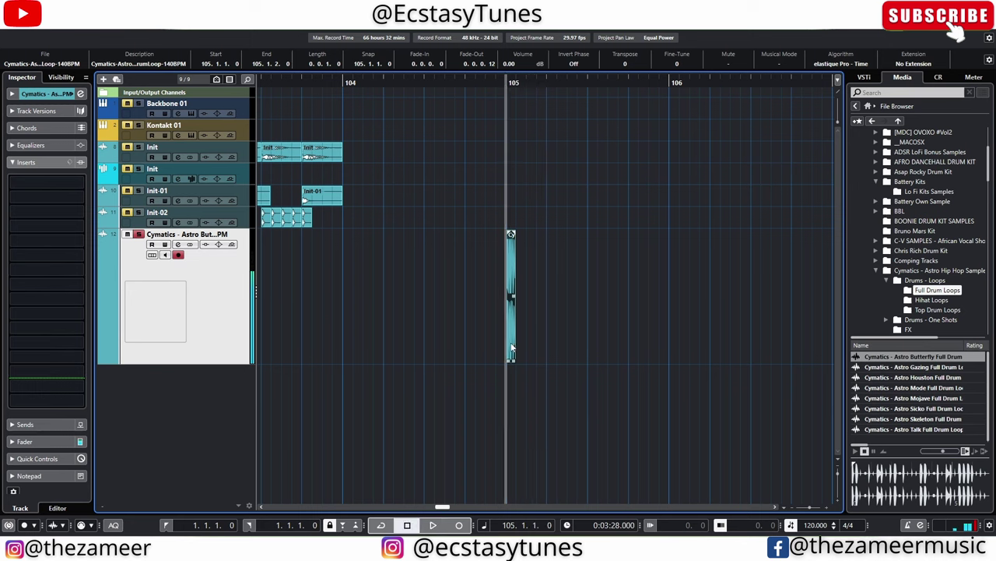
Step: Unsolo the drum loop track and reopen the Backbone 01 instrument window, positioned over the project
left_click(270, 334)
left_click(138, 233)
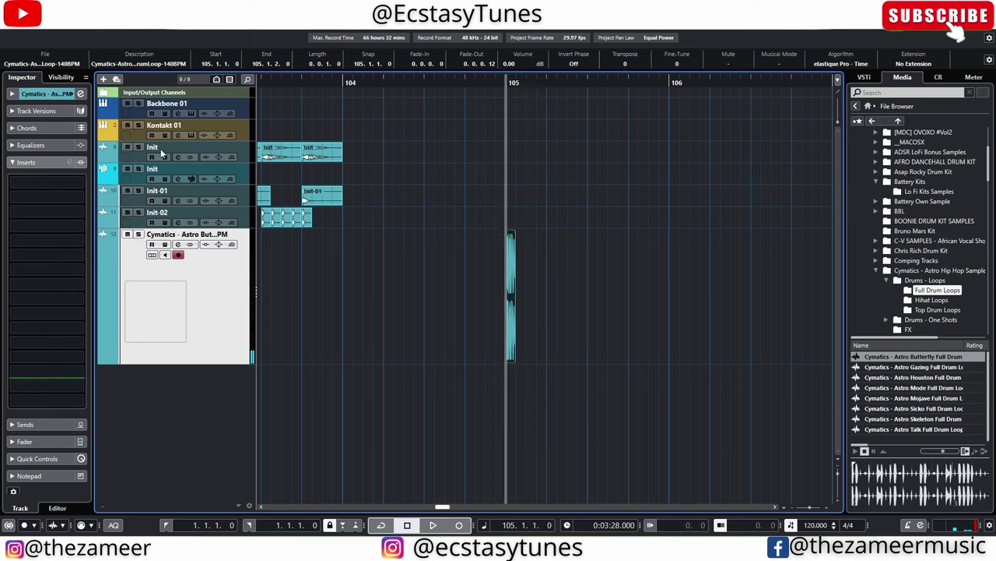
left_click(237, 114)
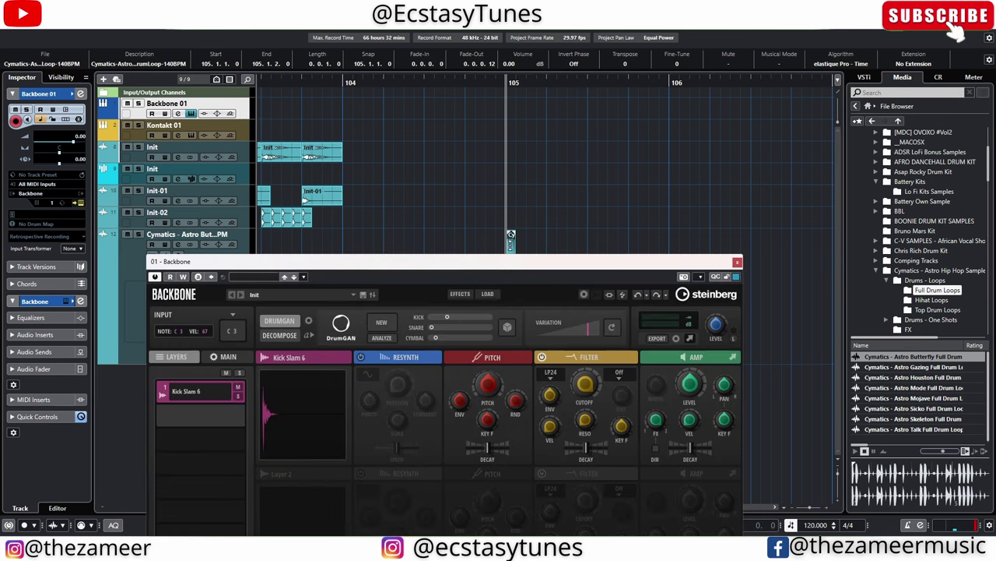
left_click_drag(522, 265, 603, 123)
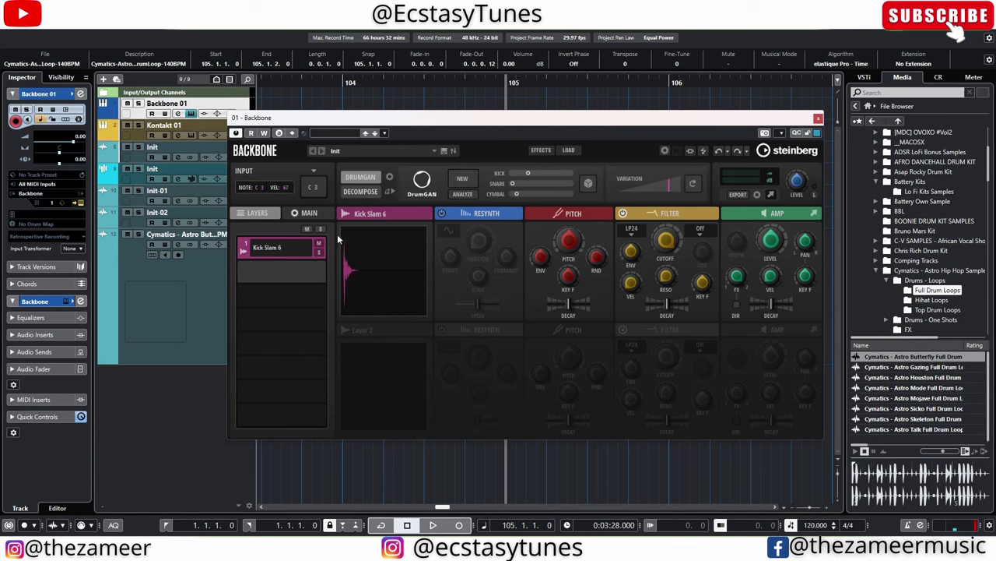
Step: Delete the Kick Slam 6 layer in Backbone and load the isolated kick slice from the timeline into layer 1
right_click(316, 253)
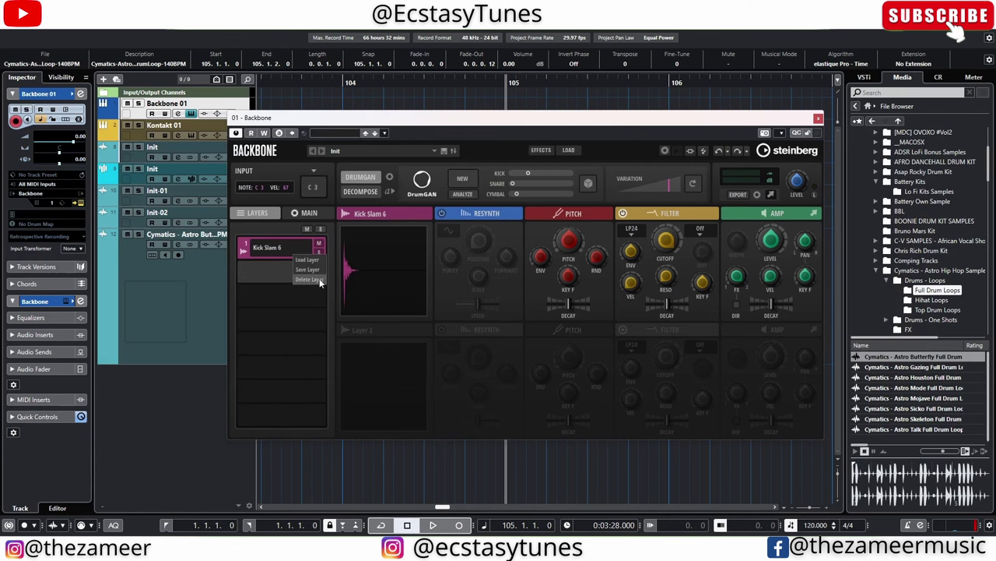
left_click(320, 281)
left_click_drag(644, 120, 847, 124)
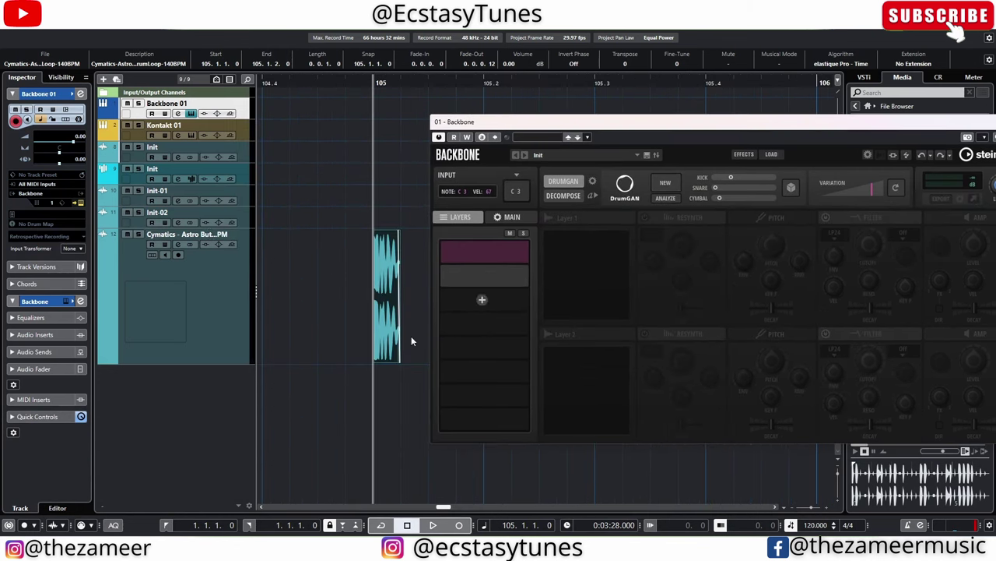
left_click_drag(393, 338, 588, 279)
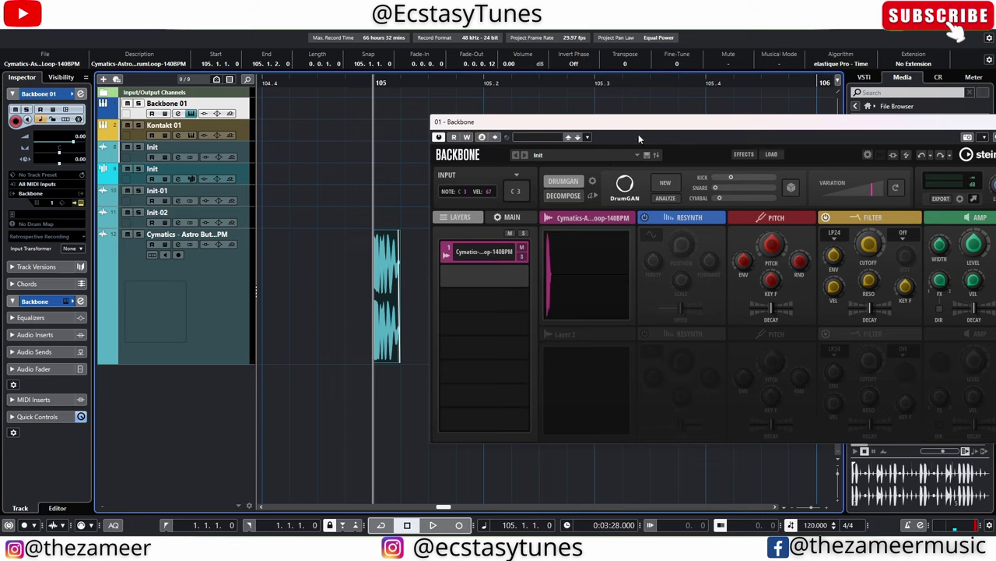
left_click_drag(643, 123, 356, 152)
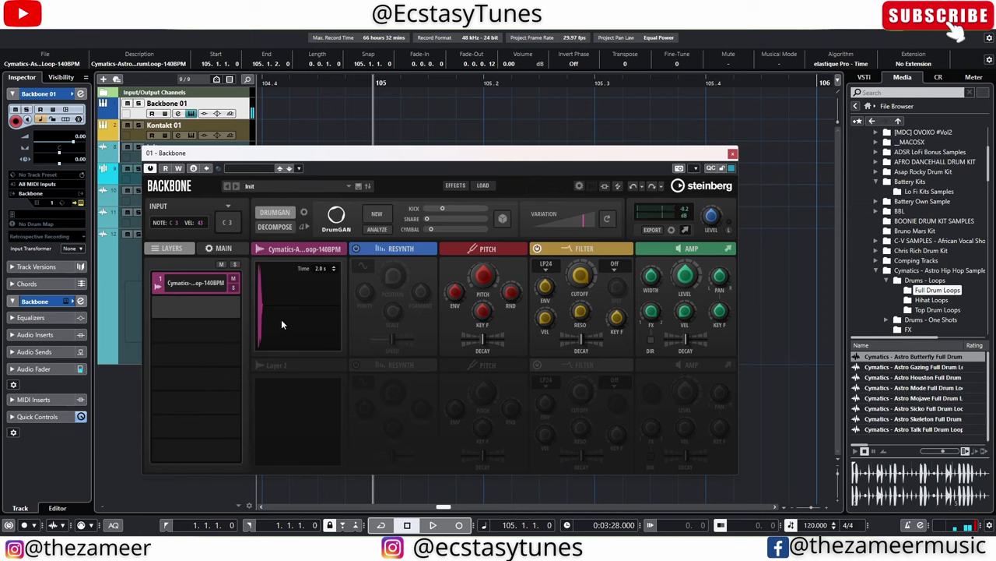
Step: Switch Backbone to Decompose mode, enable Prelisten and solo the noise component
left_click(285, 229)
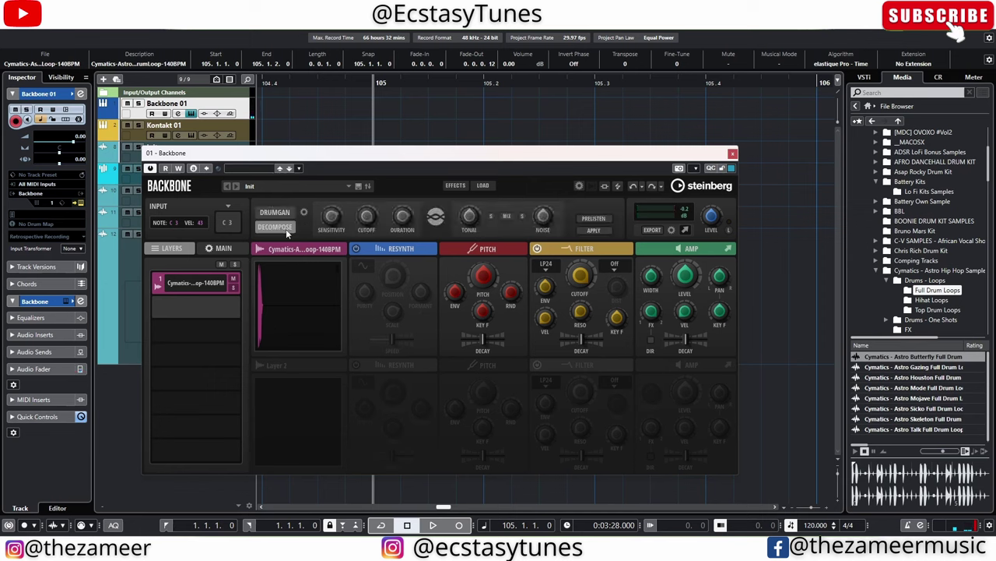
left_click(595, 219)
left_click(523, 217)
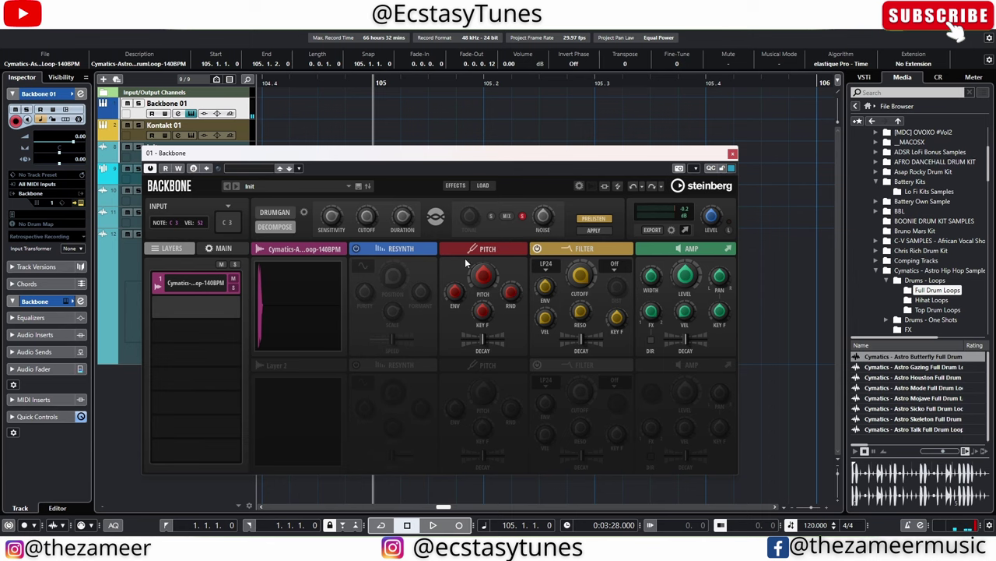
Step: Adjust the Decompose Noise, Cutoff and Sensitivity controls and audition the kick's noise component
mouse_move(544, 218)
left_click_drag(539, 222, 550, 249)
left_click_drag(367, 251, 362, 273)
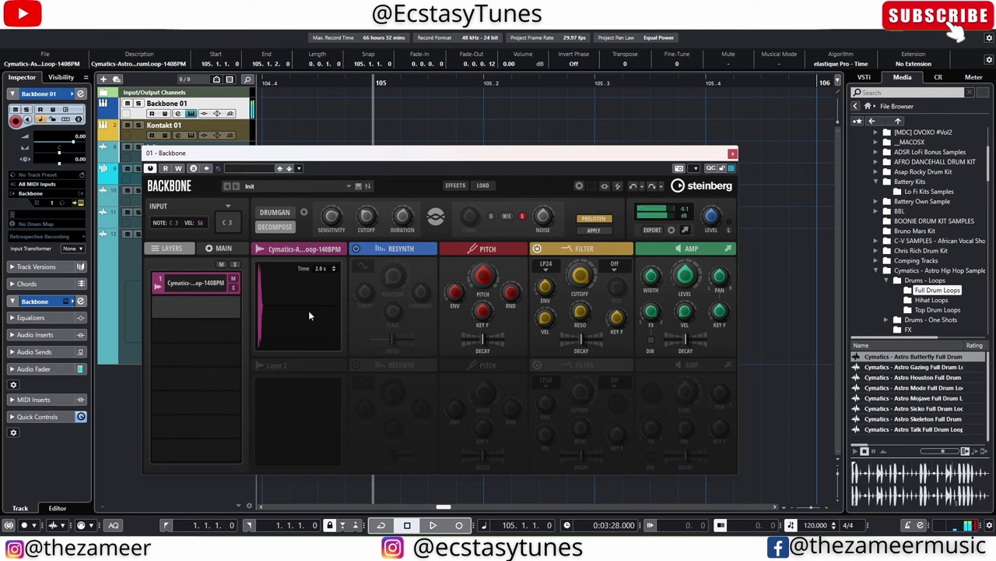
left_click_drag(331, 217, 337, 244)
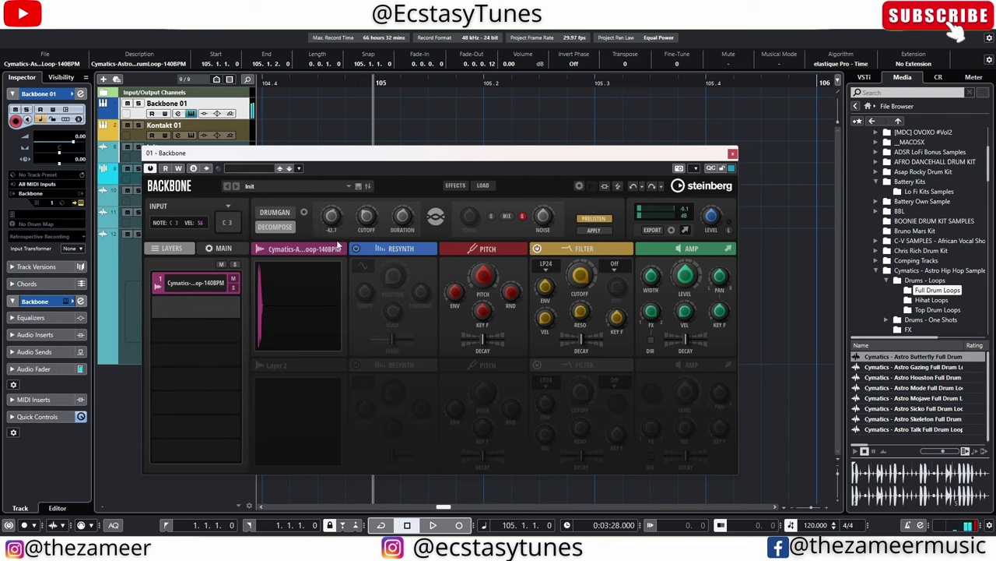
left_click(300, 312)
left_click(308, 317)
left_click(317, 302)
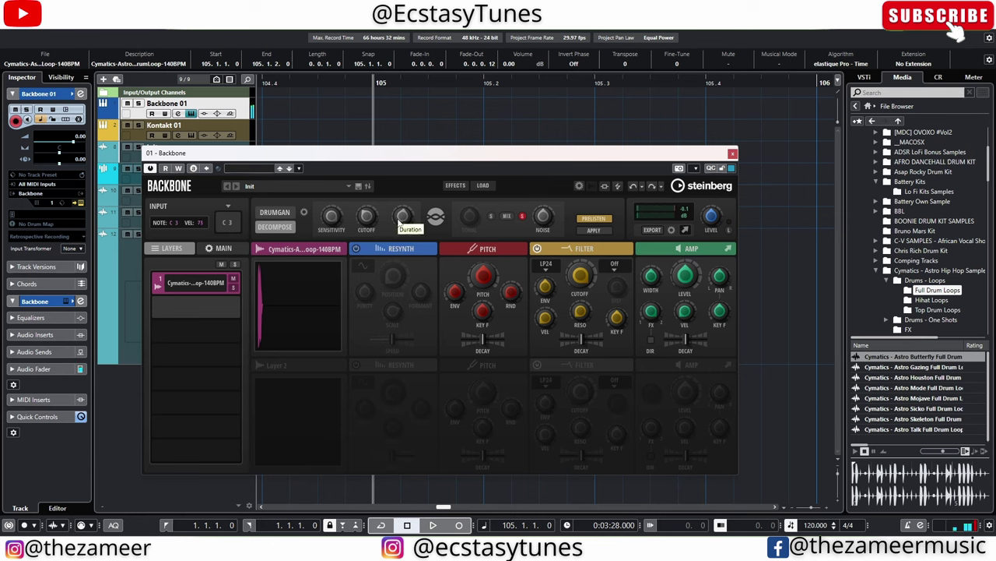
left_click(312, 301)
Step: Solo and audition the kick's tonal component, and return the prelisten to the full tonal and noise mix
left_click(506, 216)
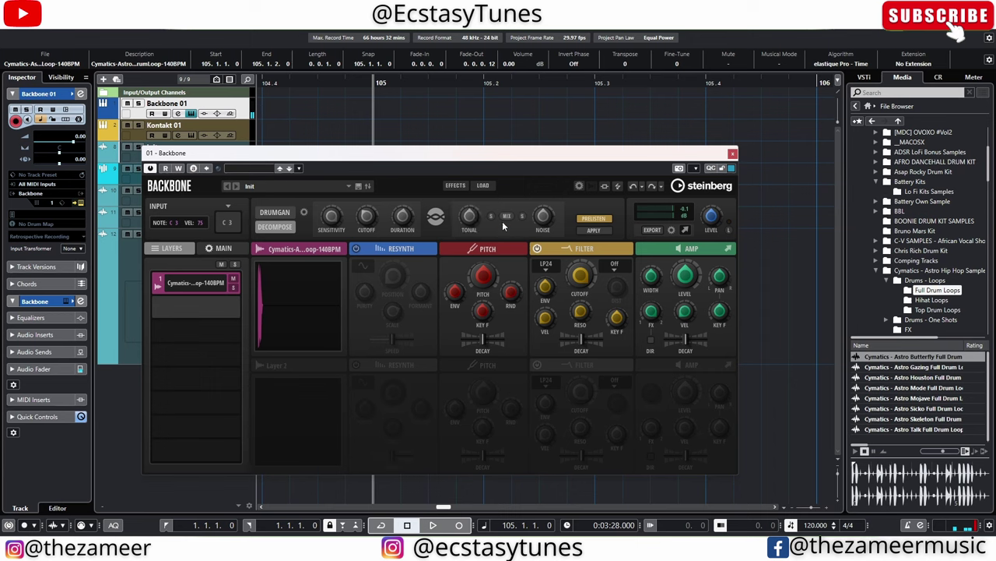
left_click(490, 217)
left_click(310, 319)
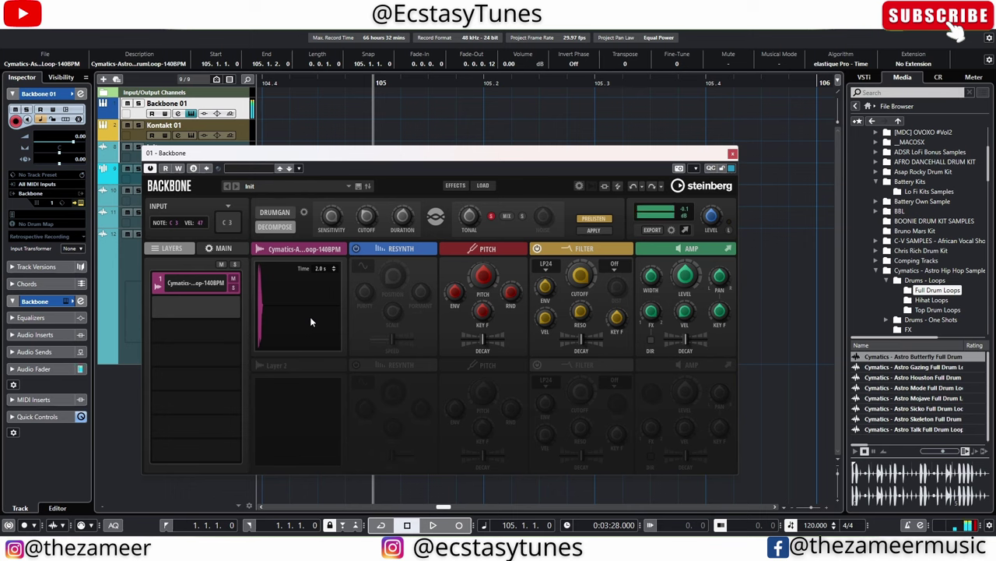
left_click(309, 308)
left_click(309, 313)
left_click(491, 217)
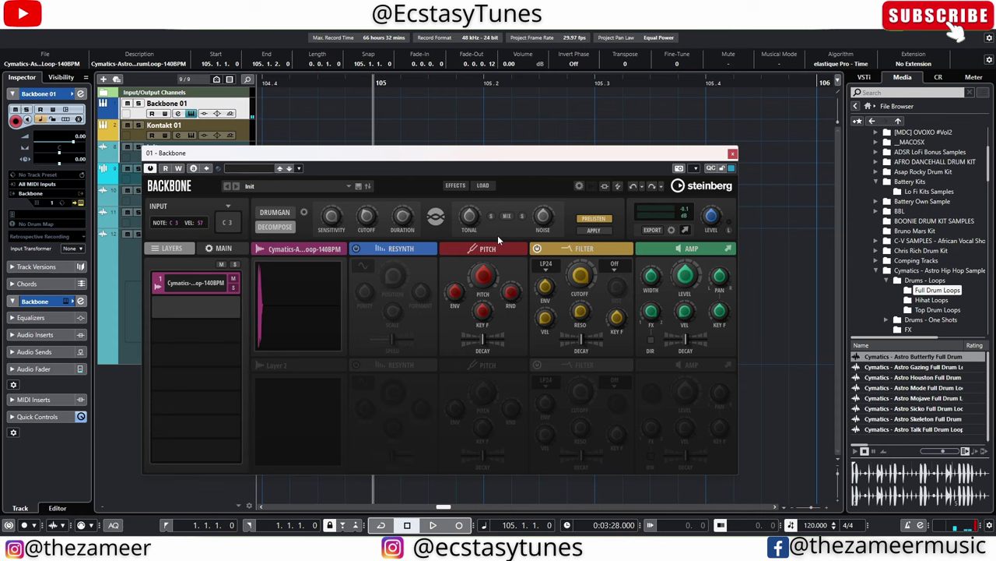
Step: Apply the decomposition to split the kick into tonal and noise layers, and audition each layer separately
left_click(596, 233)
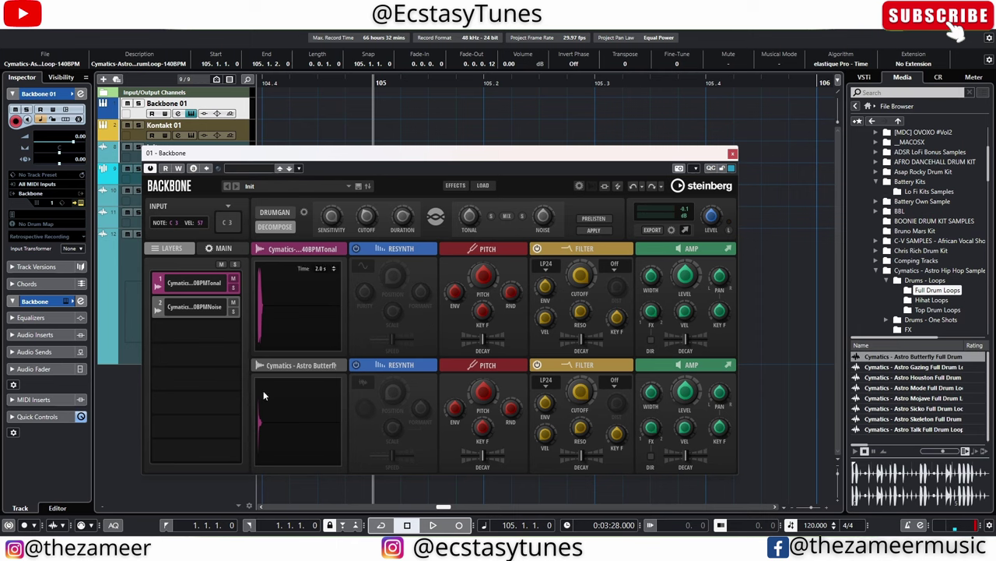
left_click(272, 438)
left_click(279, 343)
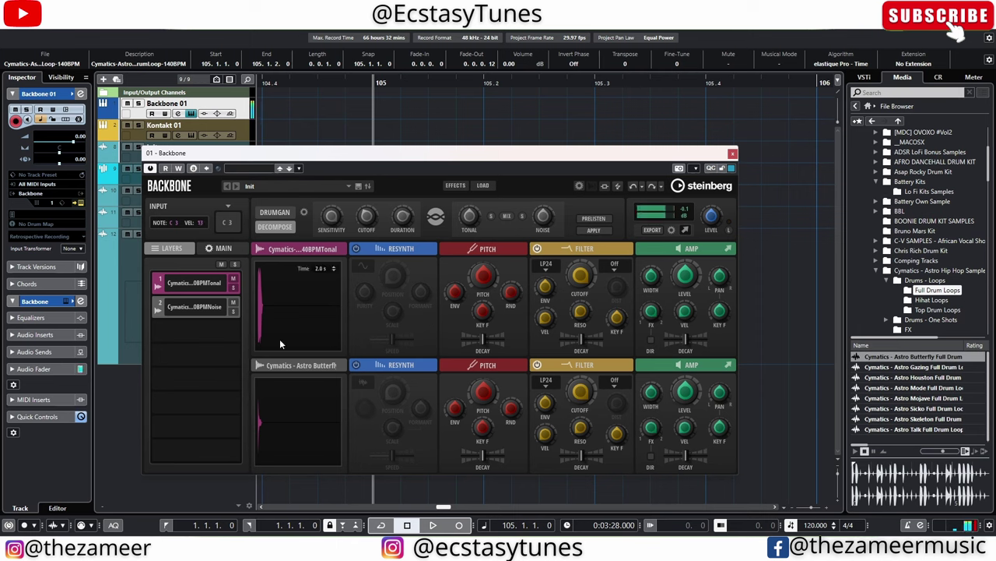
left_click(298, 314)
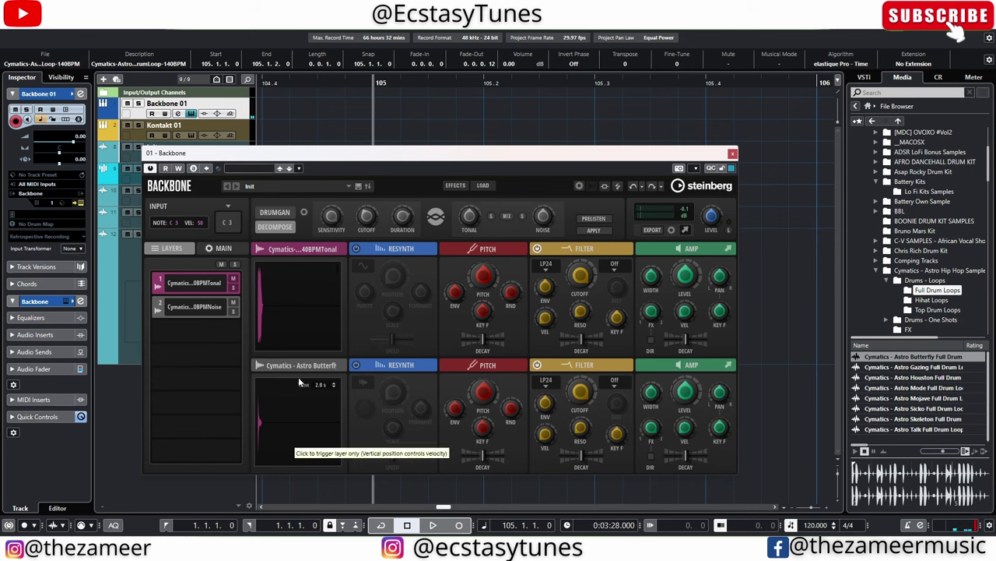
left_click(307, 435)
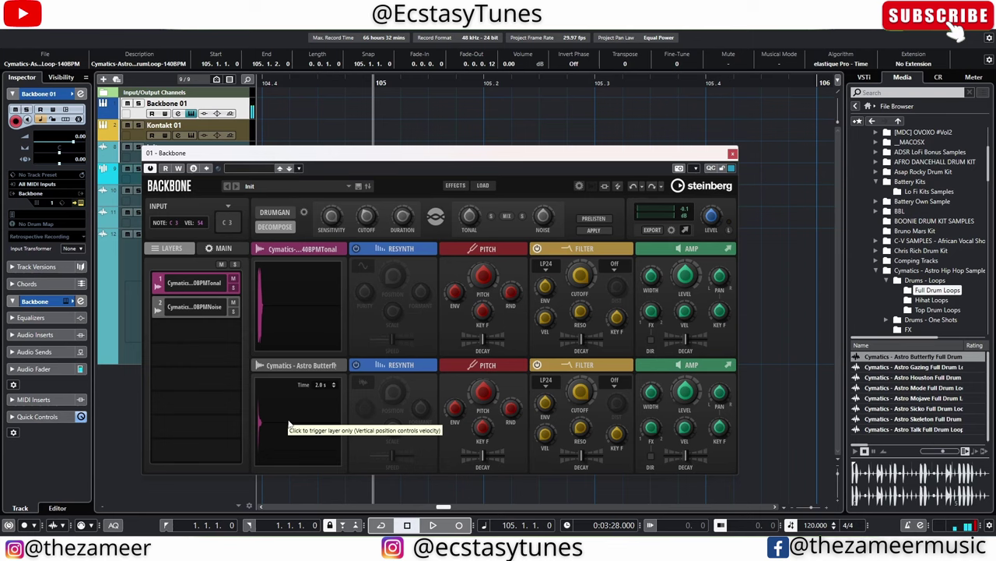
Step: Trim the noise layer's sample end to about 0.017 s on its sample page and audition the shortened sound
left_click(305, 365)
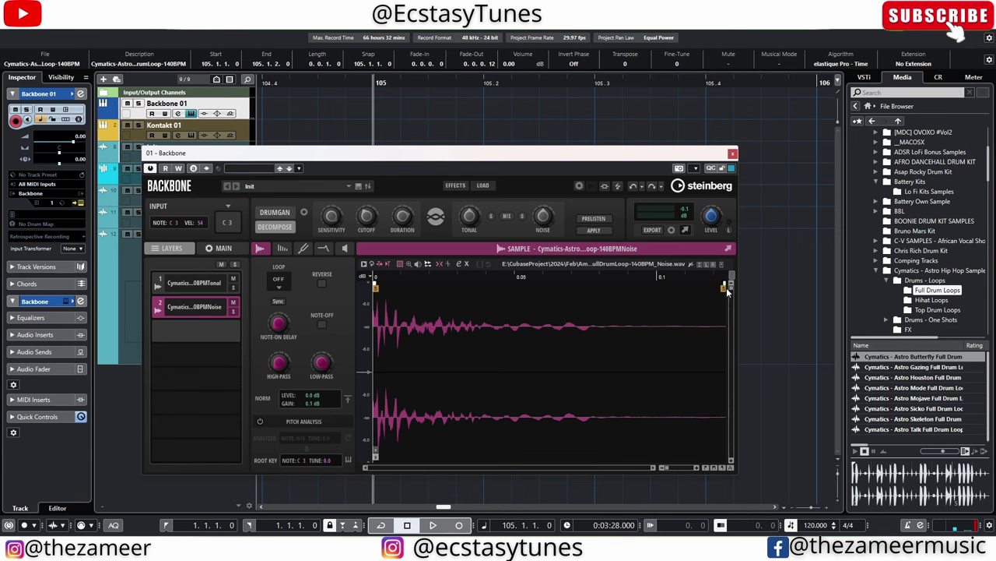
mouse_move(725, 288)
left_mouse_down()
mouse_move(420, 290)
mouse_move(434, 307)
left_mouse_up()
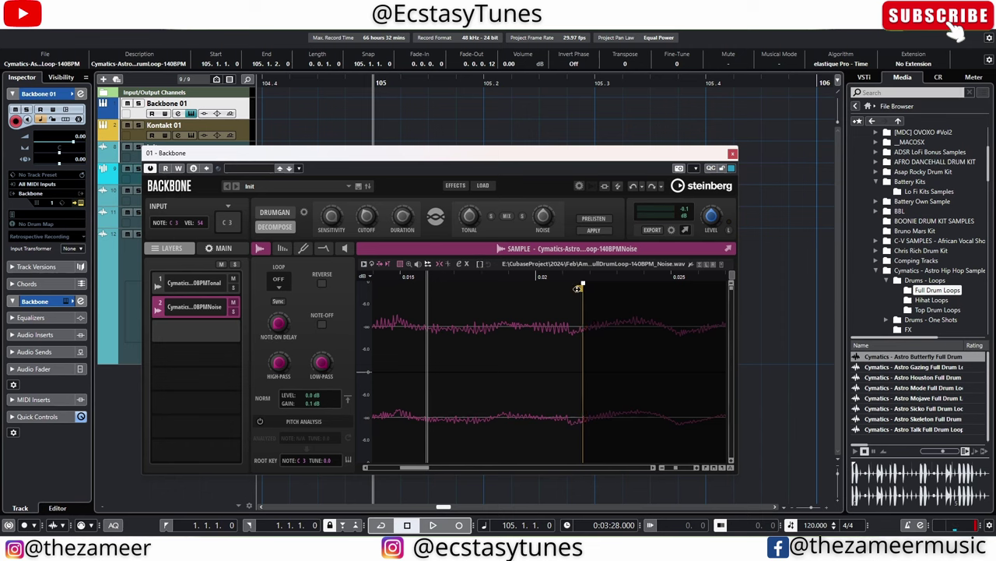
left_click_drag(584, 287, 568, 287)
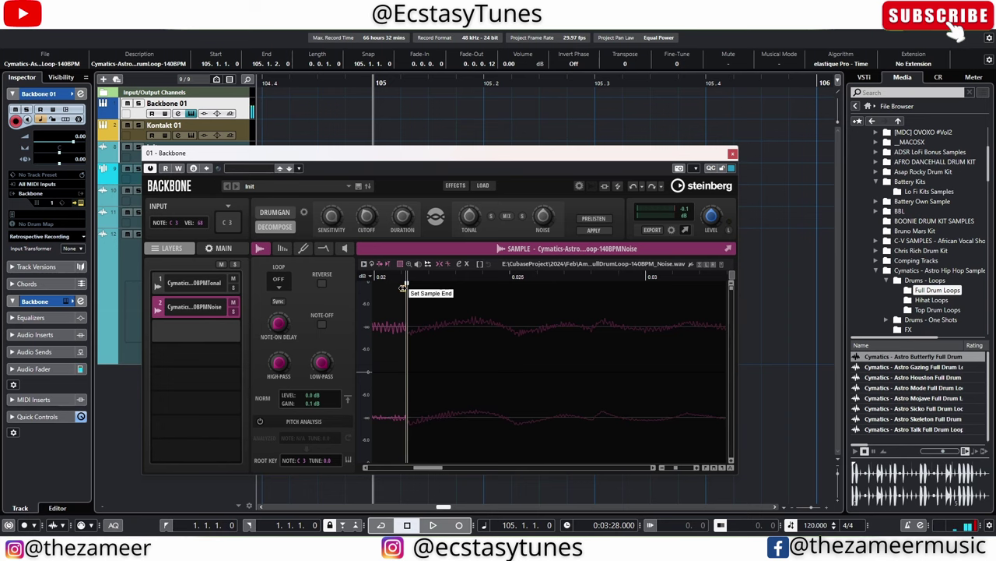
mouse_move(403, 287)
left_mouse_down()
mouse_move(367, 290)
mouse_move(455, 292)
left_mouse_up()
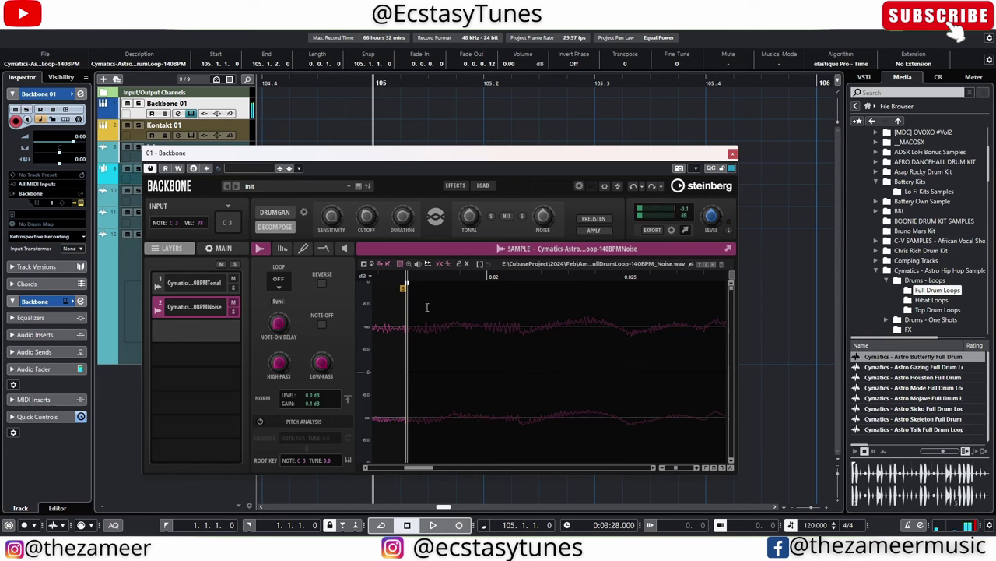
Step: Reshape the noise layer's amp envelope with a lower peak, a -10.0 decay curve ending near 1 second and a 156 ms final segment
left_click(343, 248)
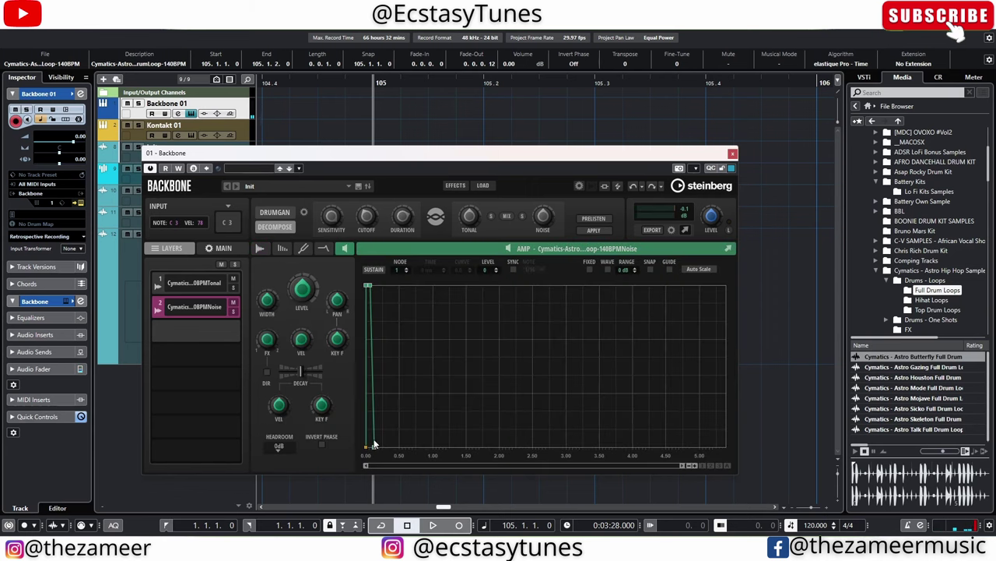
left_click_drag(369, 448, 430, 448)
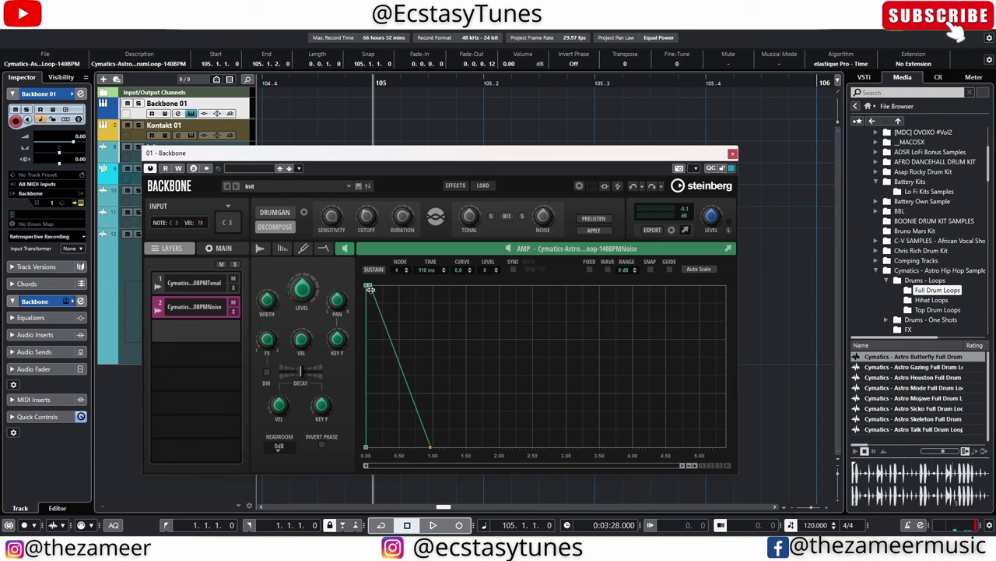
left_click_drag(371, 290, 437, 447)
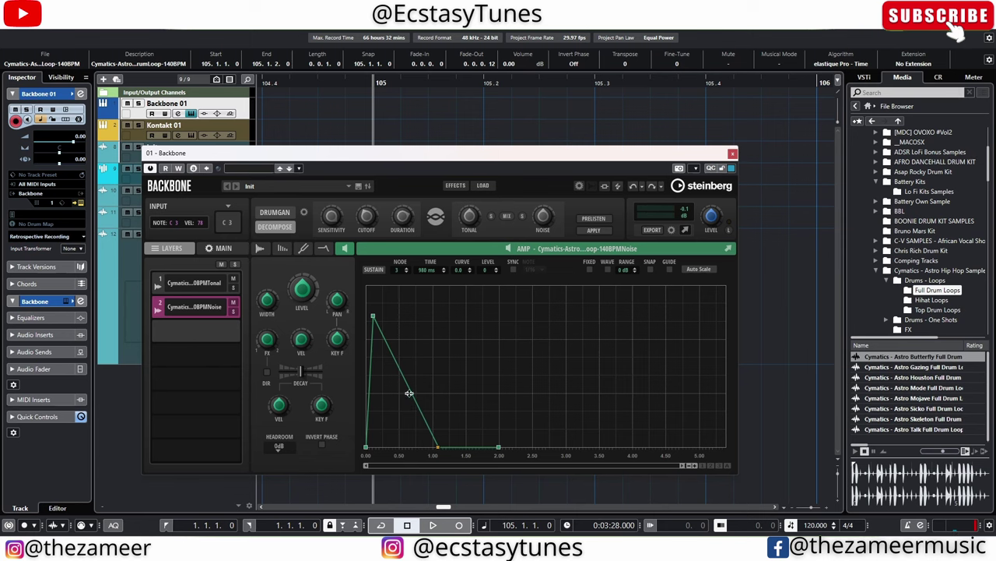
left_click_drag(409, 393, 413, 406)
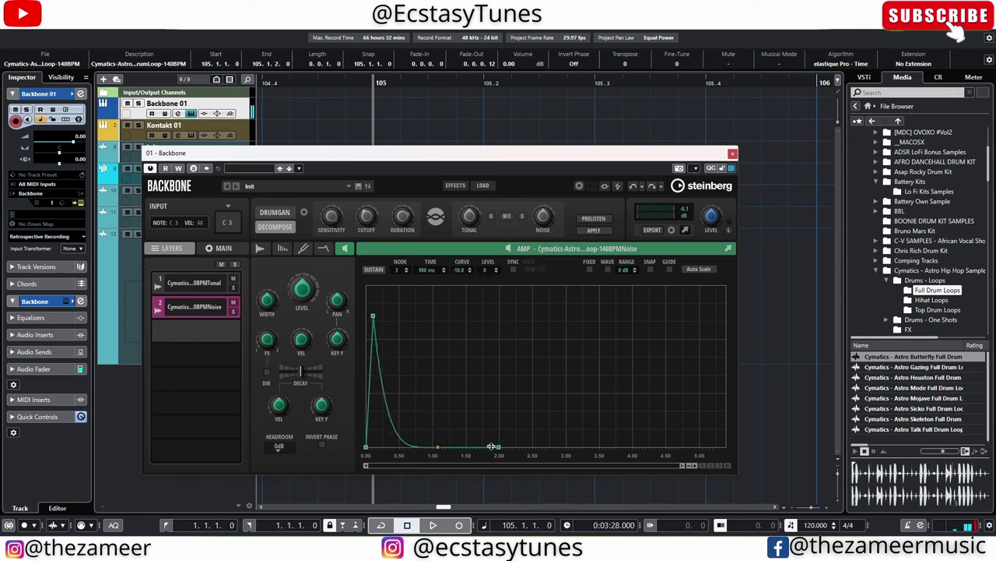
left_click_drag(492, 447, 447, 446)
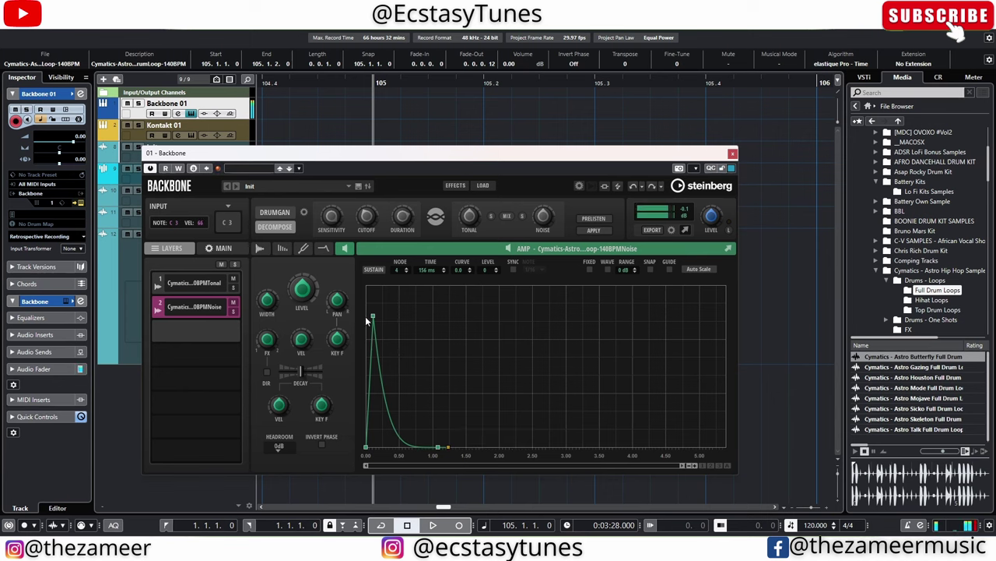
left_click_drag(372, 319, 380, 369)
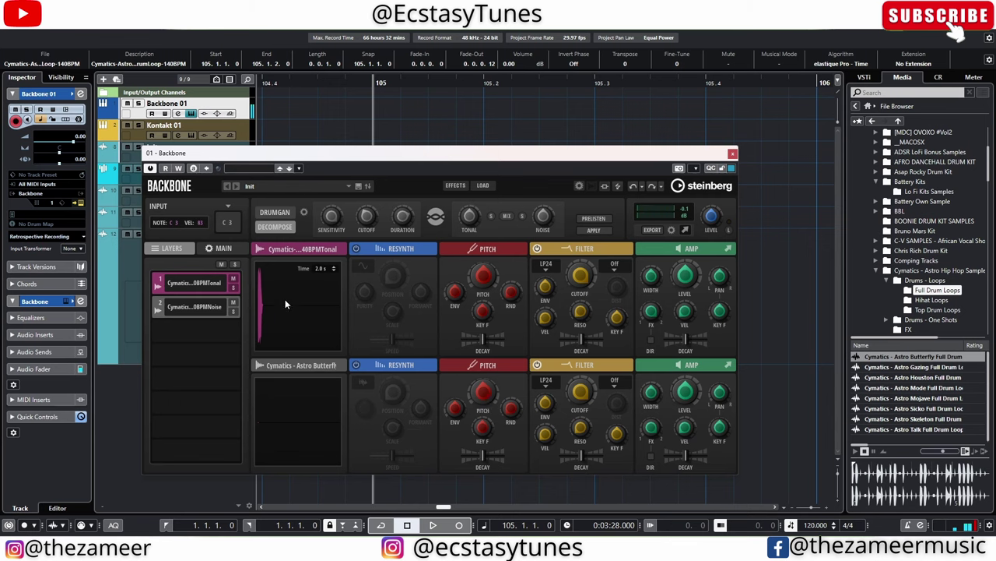
Step: Open the tonal layer's sample and move its sample start to about 0.013 s
left_click(325, 250)
scroll(430, 279, "down", 5)
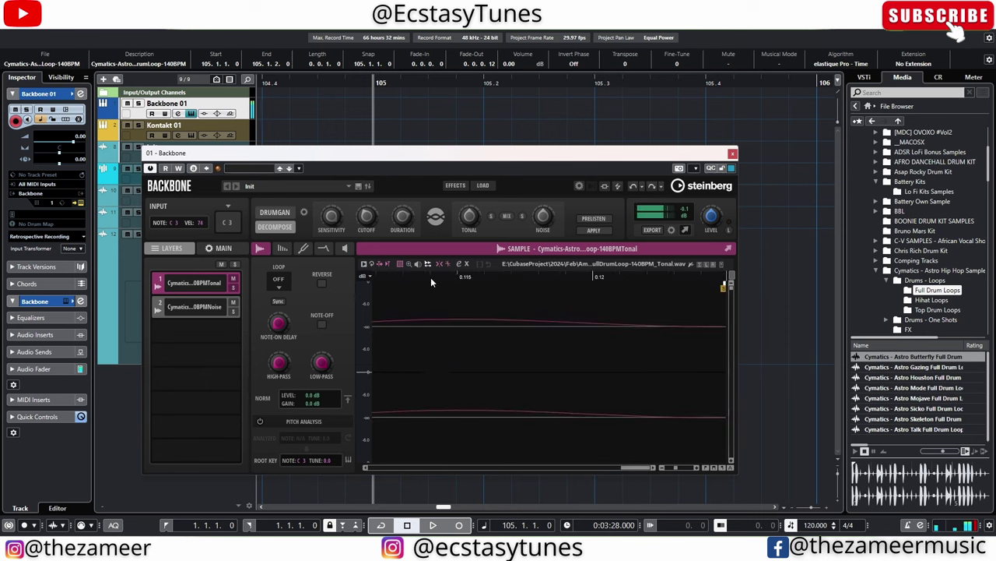
left_click_drag(427, 280, 424, 246)
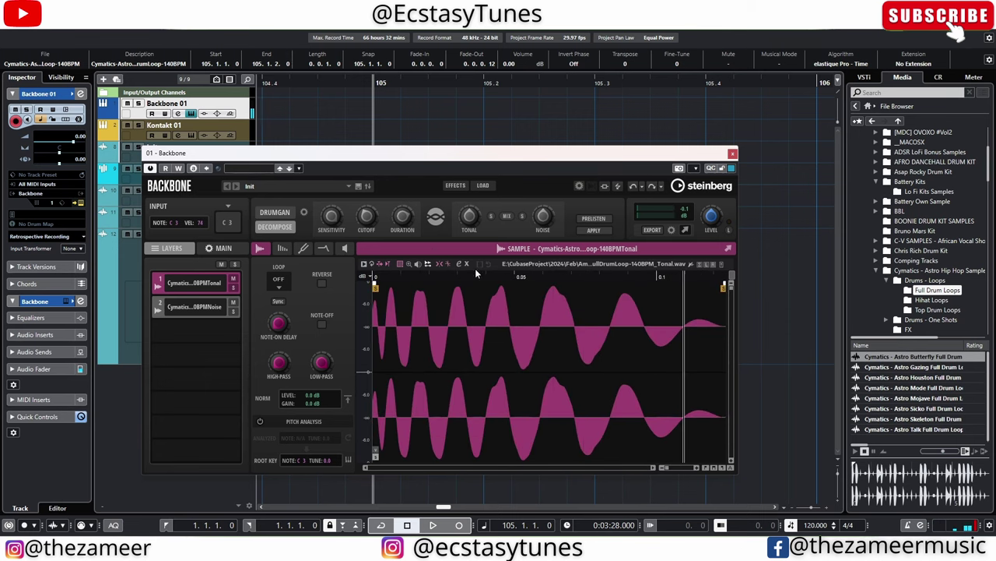
left_click_drag(375, 286, 407, 287)
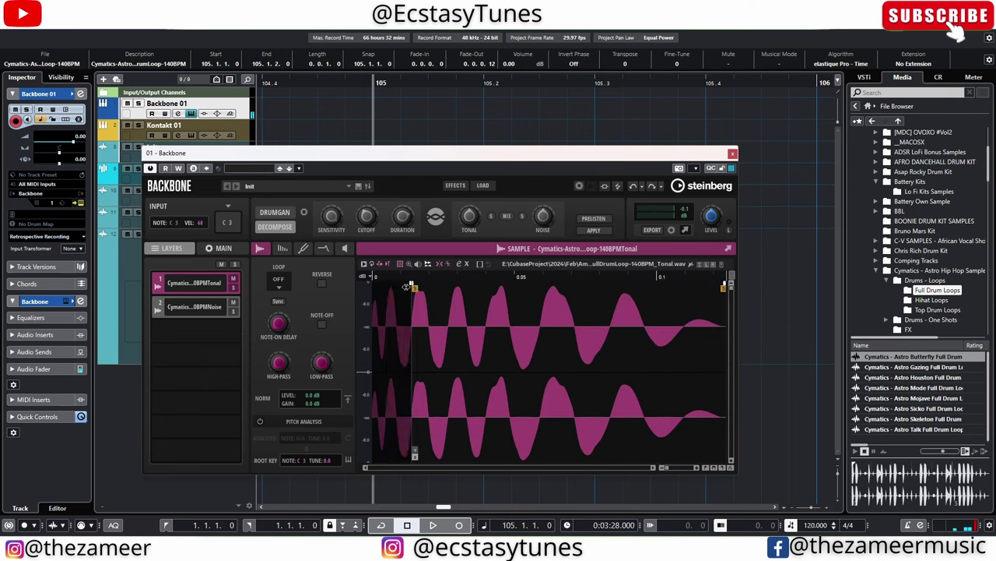
Step: Look at the tonal layer's amp envelope and return to its sample page
left_click(343, 249)
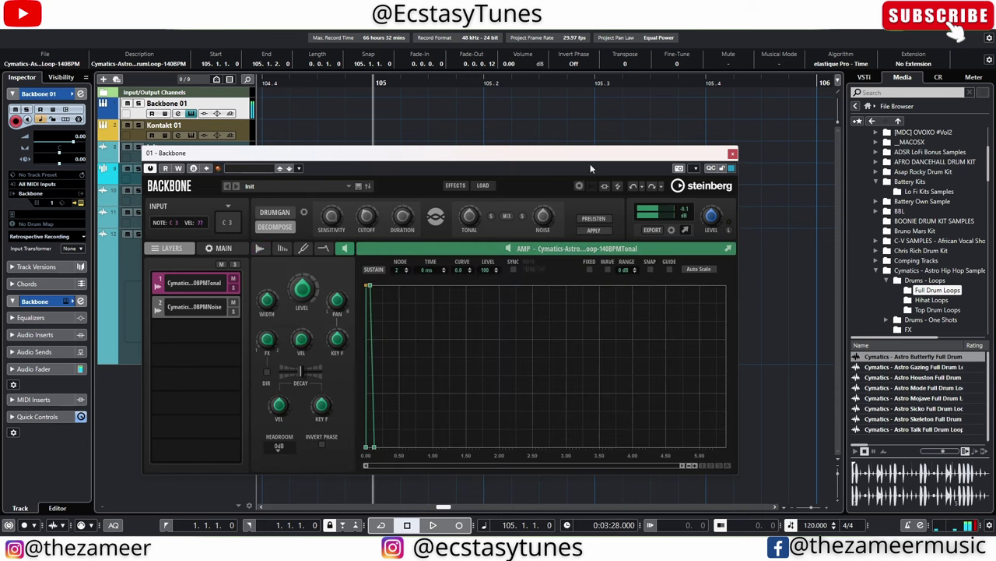
left_click_drag(570, 166, 602, 126)
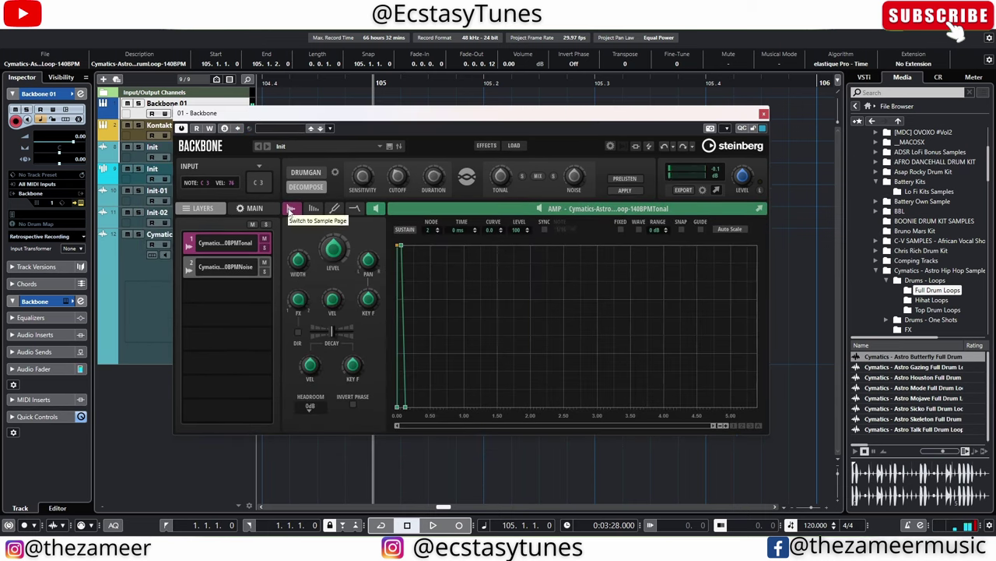
left_click(290, 208)
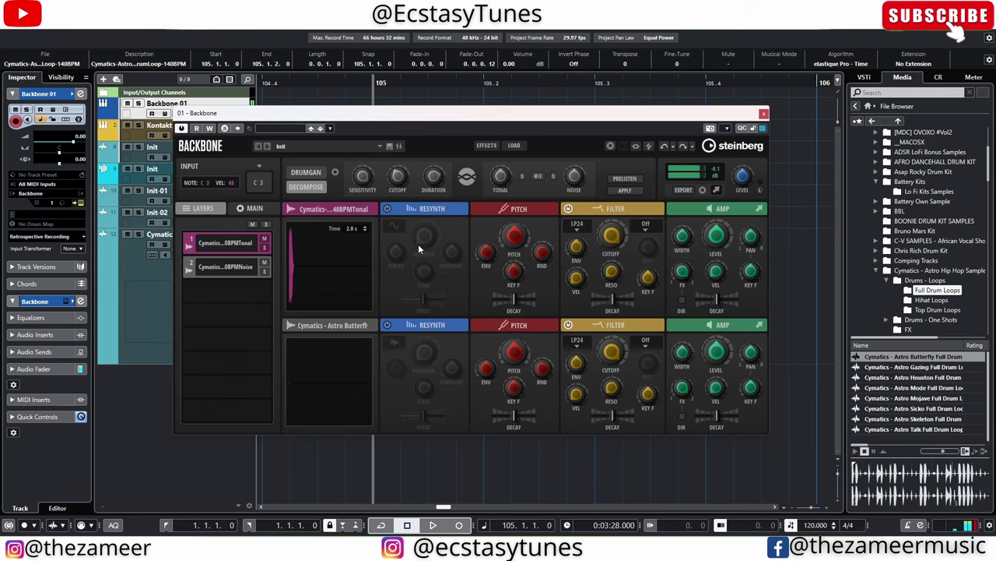
Step: Move the Backbone window aside to show the kick clip on the timeline, and bring the window back
left_click_drag(656, 125, 641, 415)
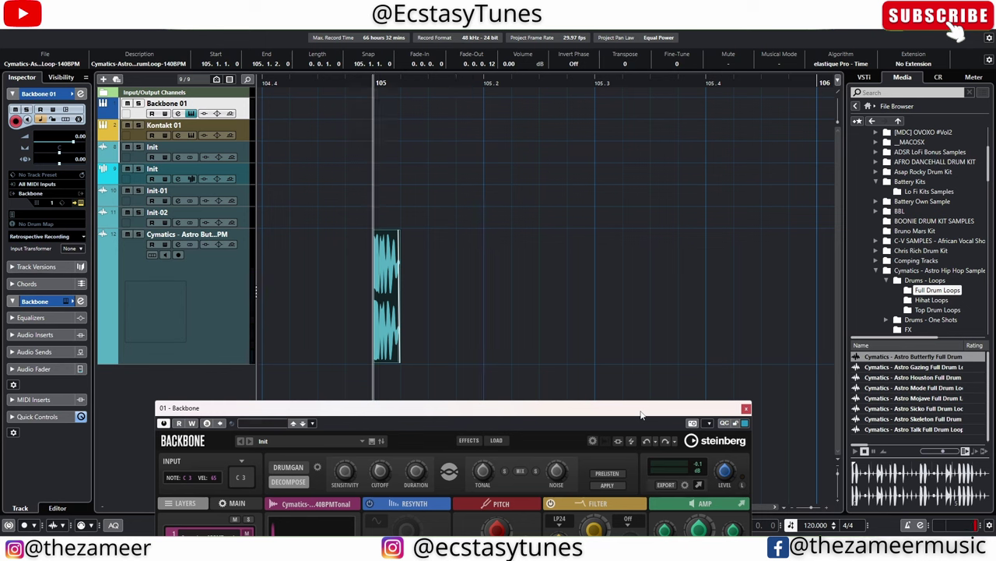
left_click_drag(569, 413, 592, 103)
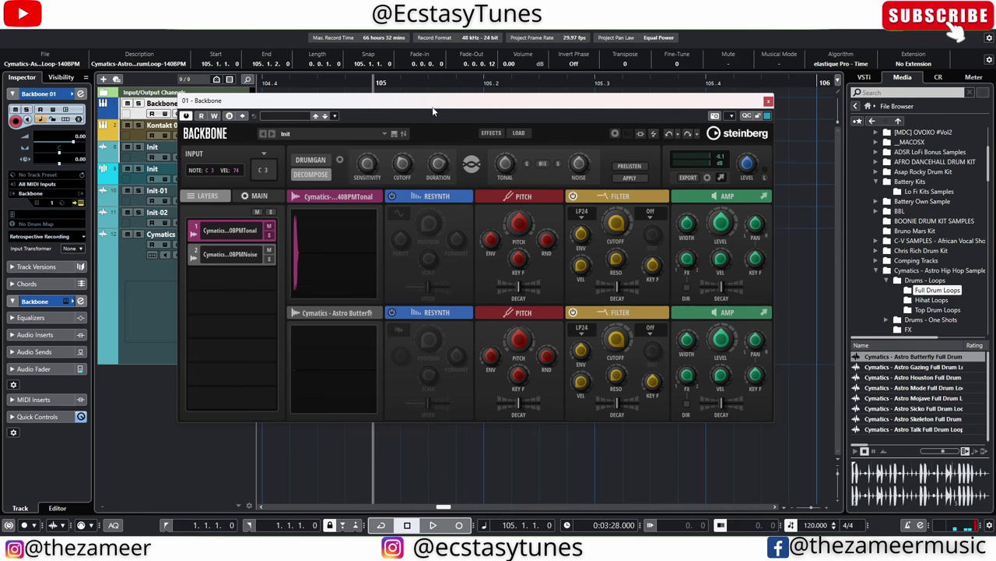
left_click_drag(438, 97, 461, 104)
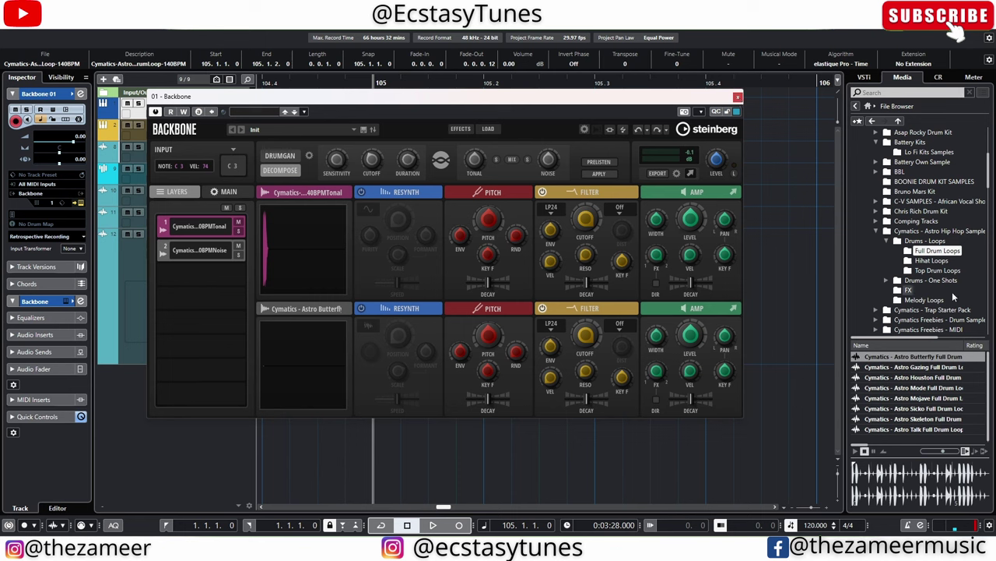
Step: Preview several Cymatics loops in the Melody Loops folder and select the Astro Skeletons melody loop
scroll(953, 296, "down", 1)
left_click(931, 270)
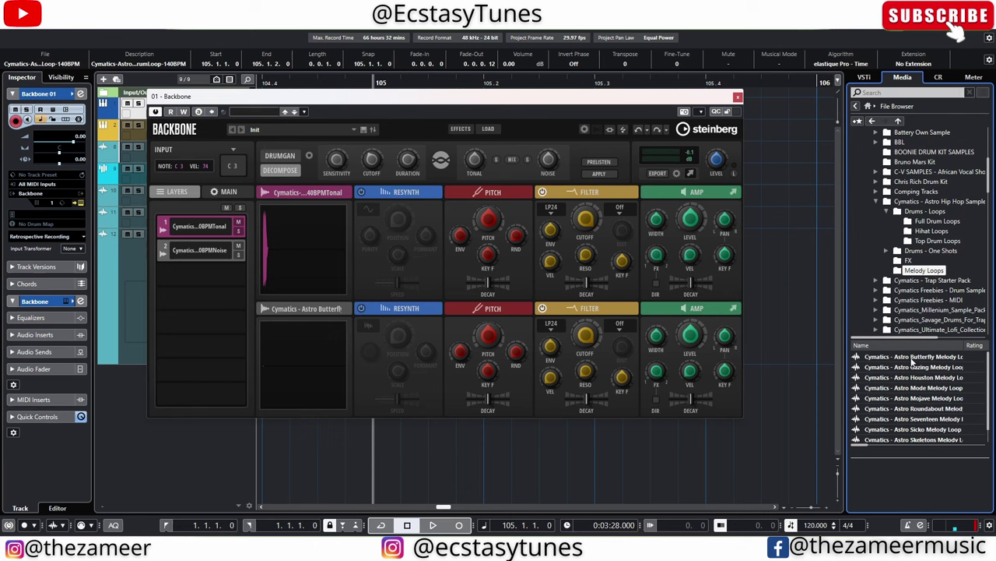
left_click(907, 379)
left_click(941, 367)
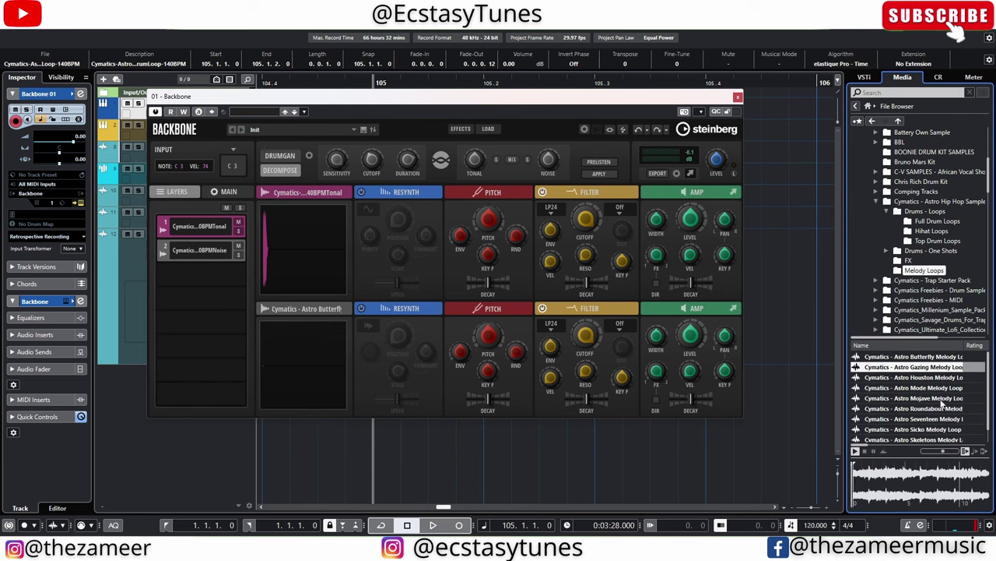
left_click(942, 402)
left_click(949, 429)
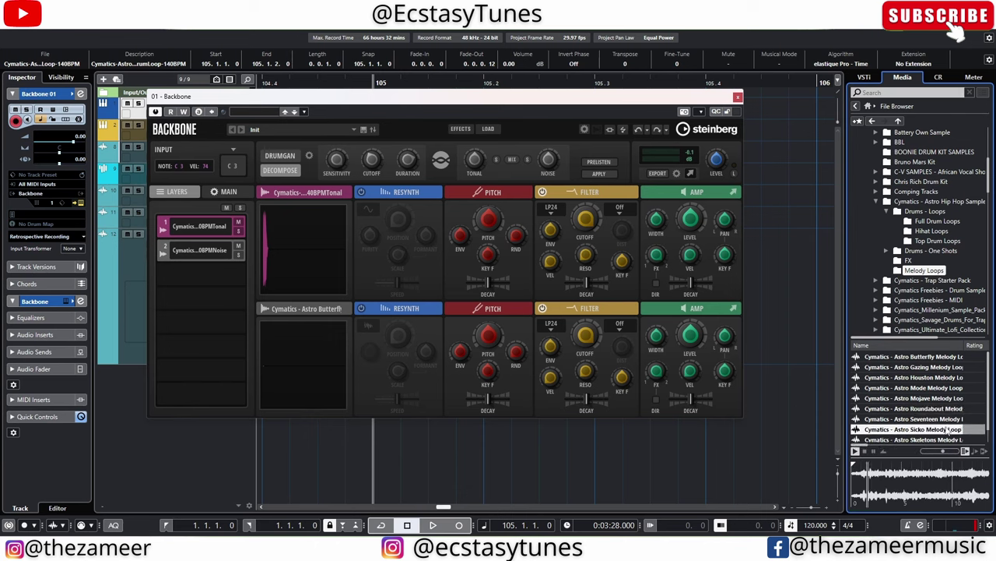
left_click(961, 439)
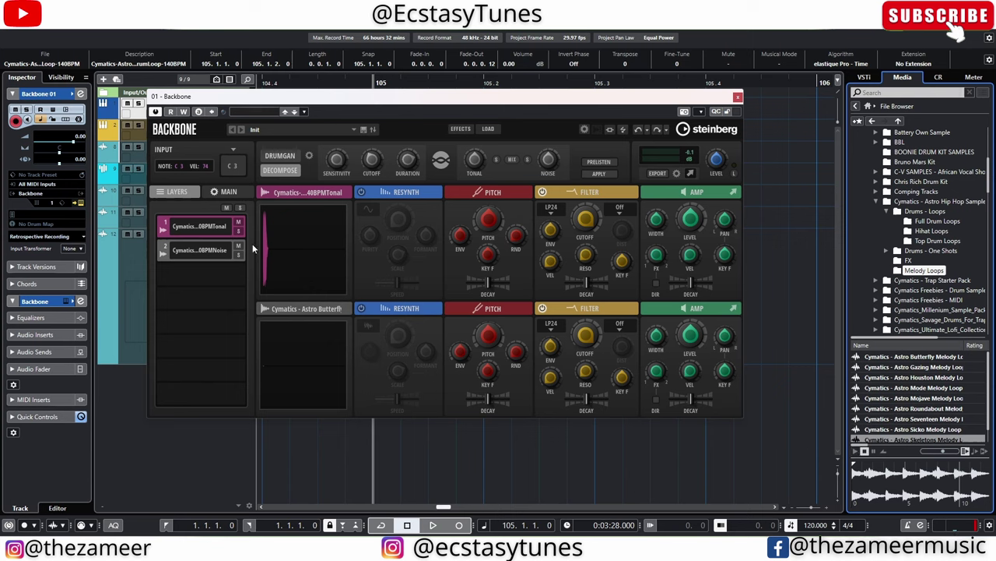
Step: Delete both the tonal and noise kick layers from Backbone
left_click(226, 227)
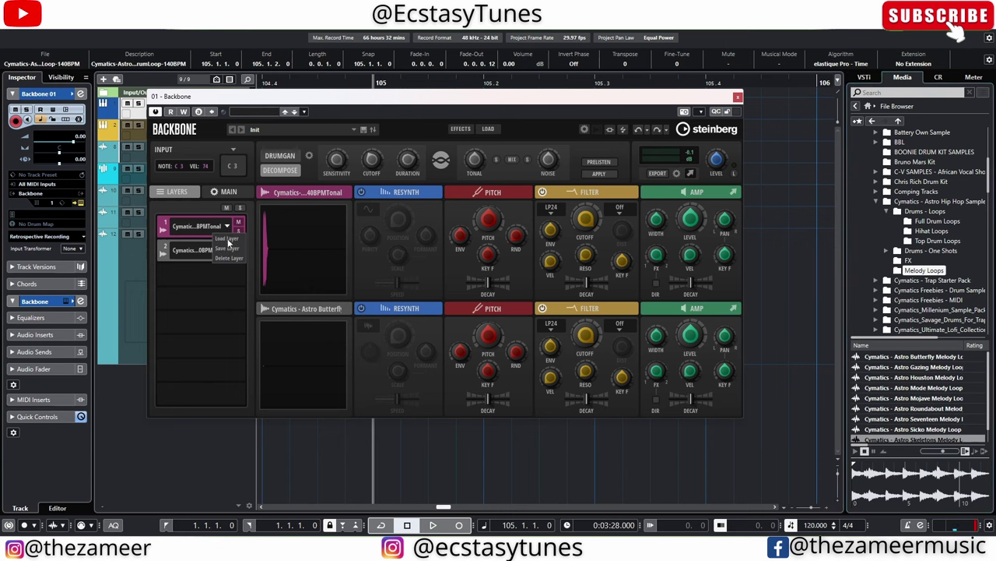
left_click(229, 258)
left_click(227, 250)
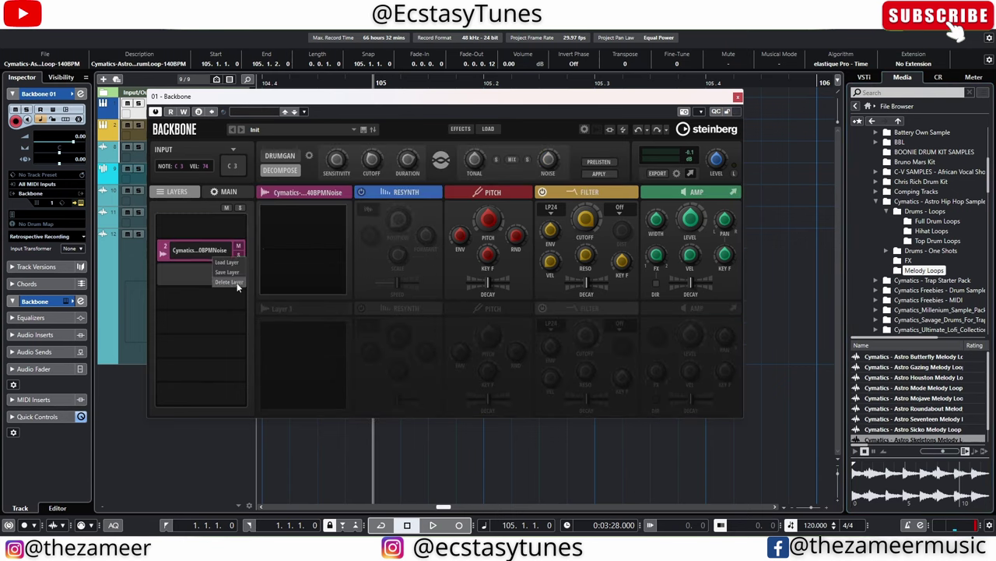
left_click(238, 284)
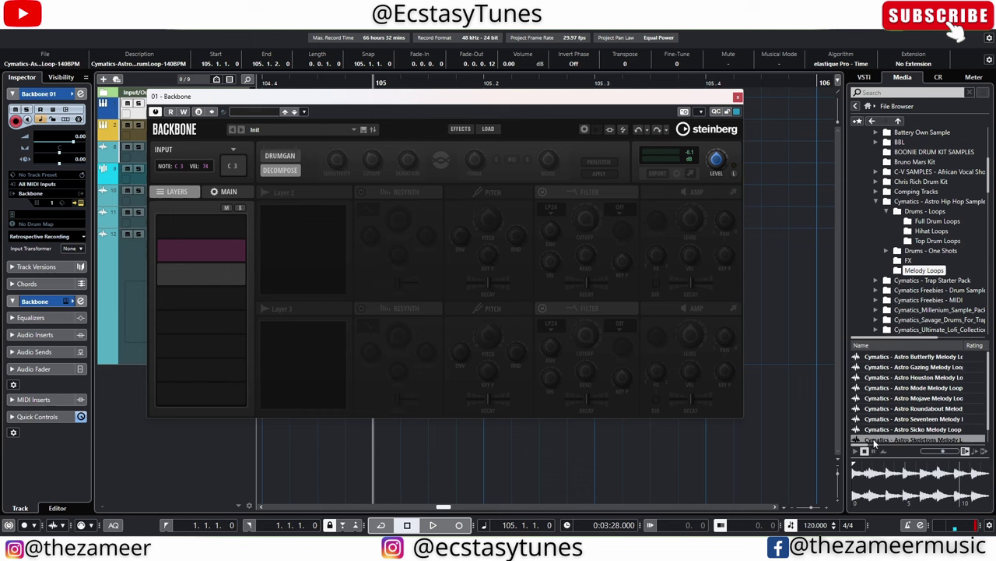
left_click_drag(876, 442, 285, 241)
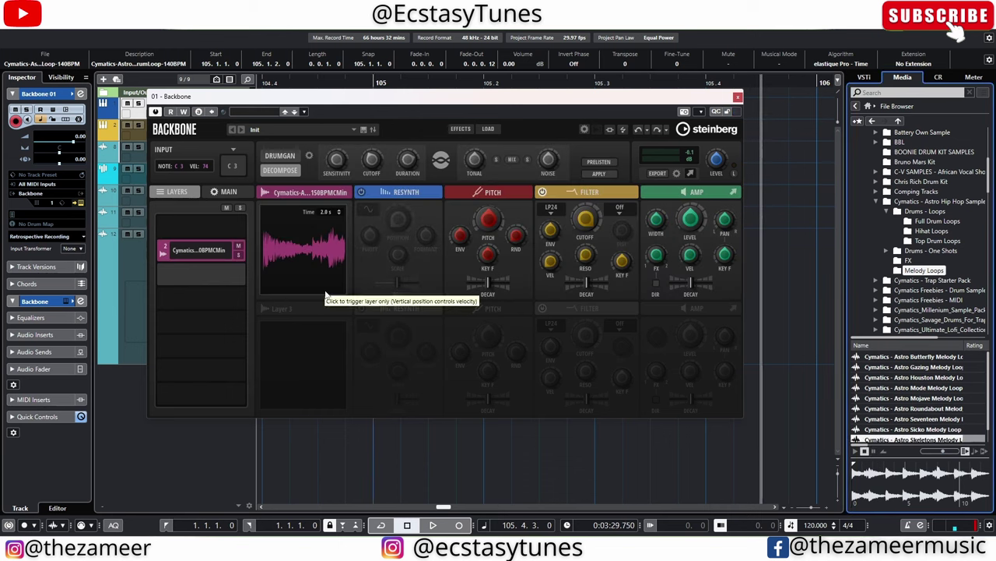
left_click(315, 251)
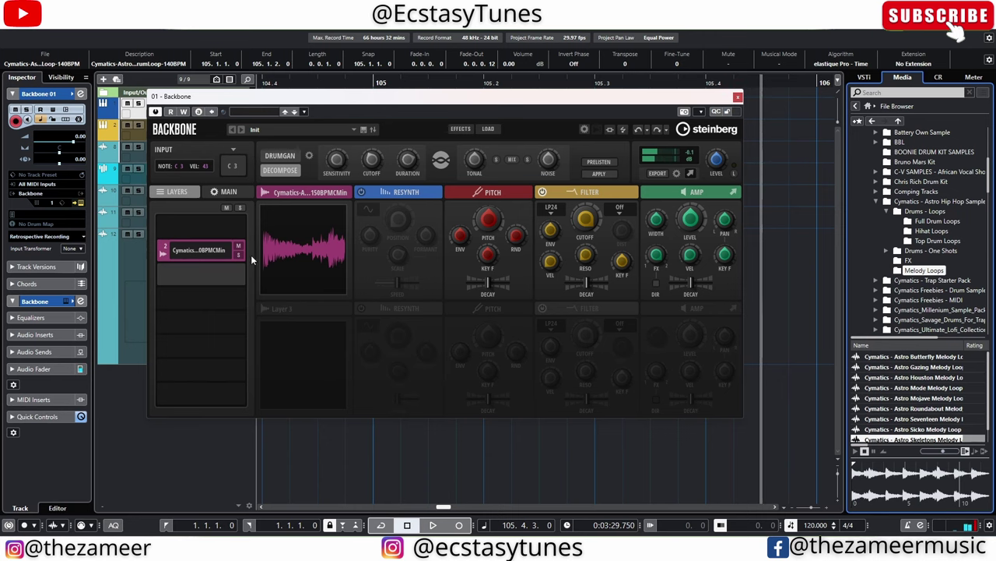
right_click(230, 254)
left_click(240, 286)
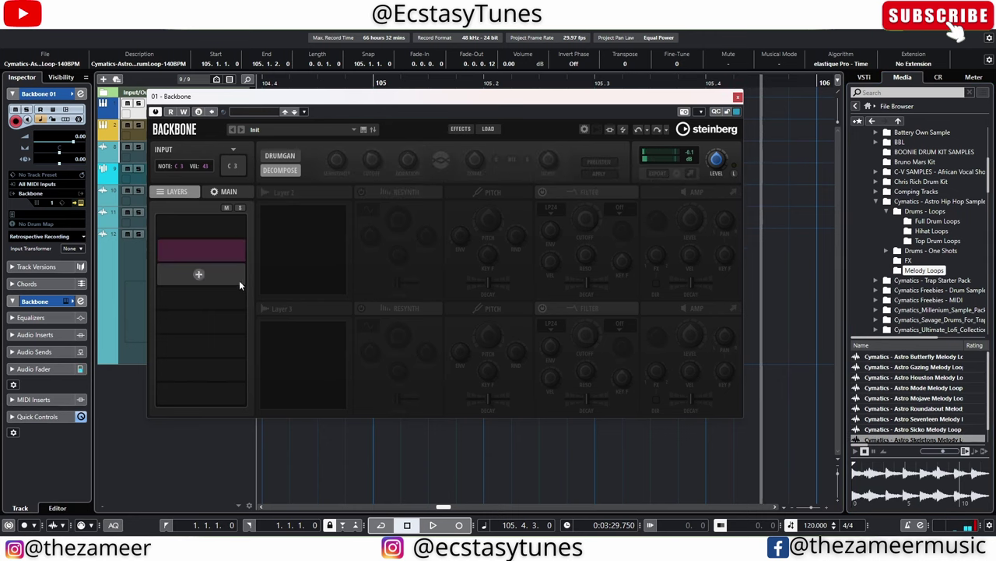
Step: Place the Astro Skeletons melody loop on the audio track in the timeline, starting at 105.3.1
left_click_drag(599, 99, 306, 140)
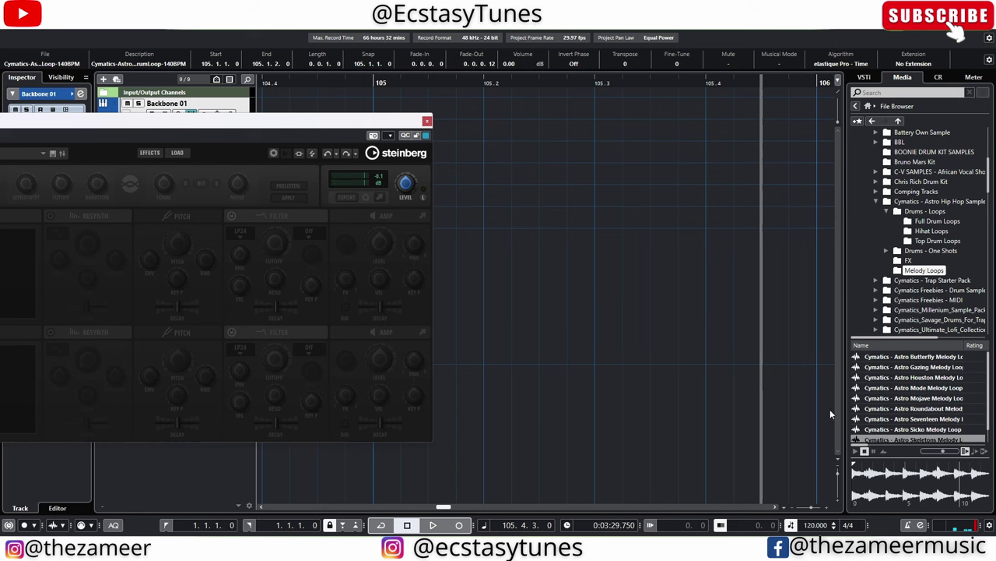
left_click_drag(921, 440, 566, 290)
left_click(585, 360)
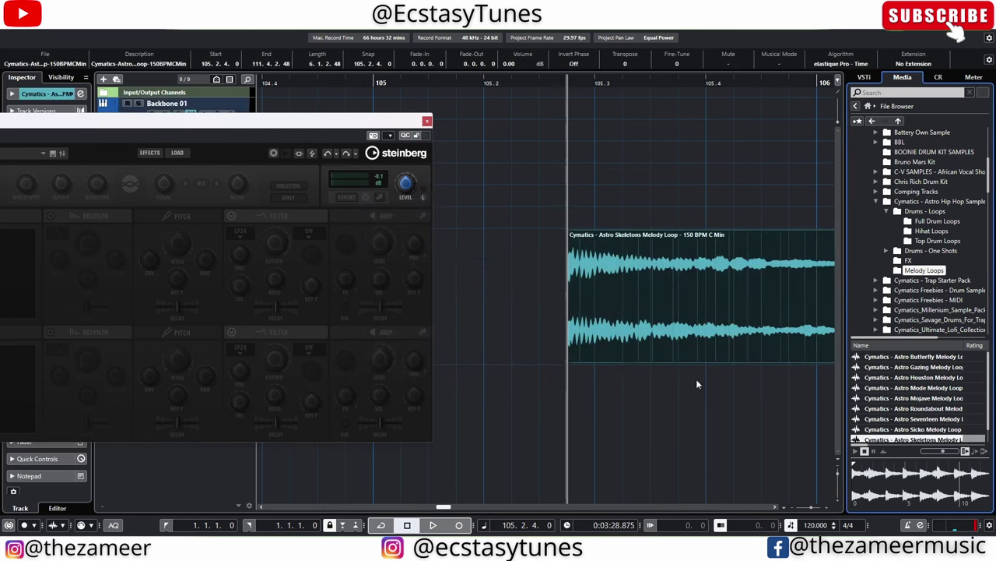
scroll(629, 366, "down", 1)
scroll(665, 376, "up", 2)
left_click(598, 344)
left_click_drag(599, 345, 687, 340)
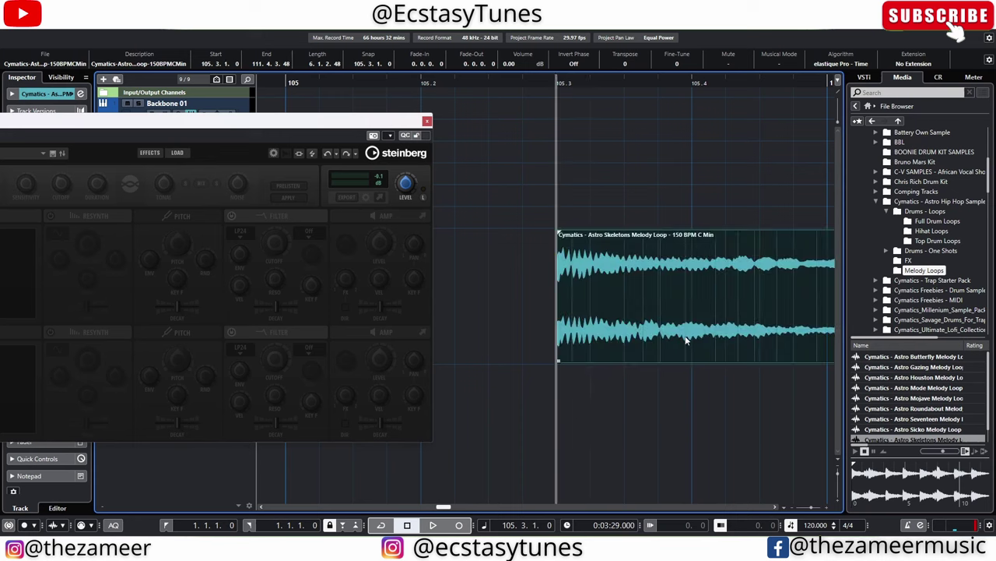
Step: Cut the melody loop to a short slice ending at 105.4.1 and load that slice into Backbone's empty layer 2
left_click(688, 354, "alt")
key("space")
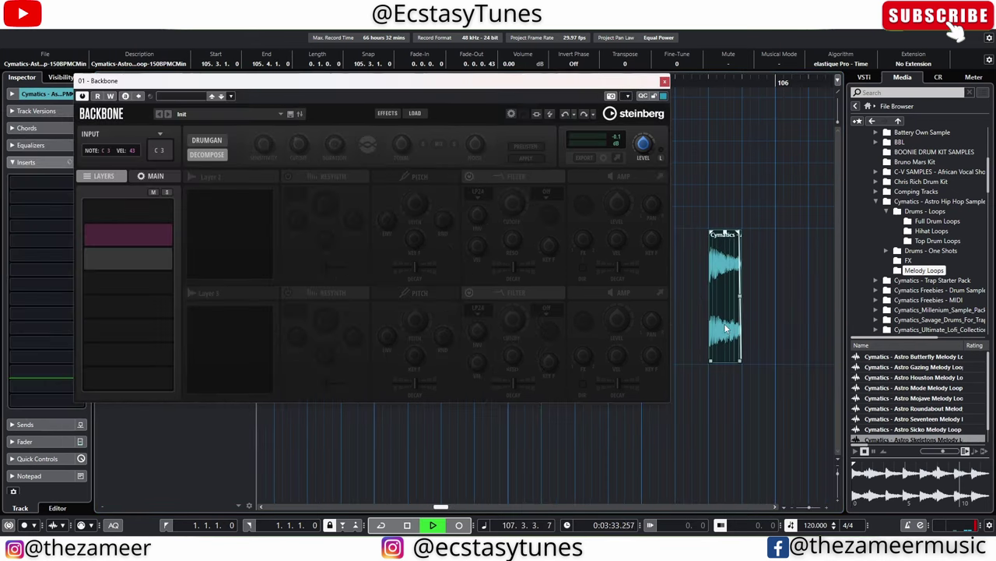
left_click_drag(725, 328, 224, 242)
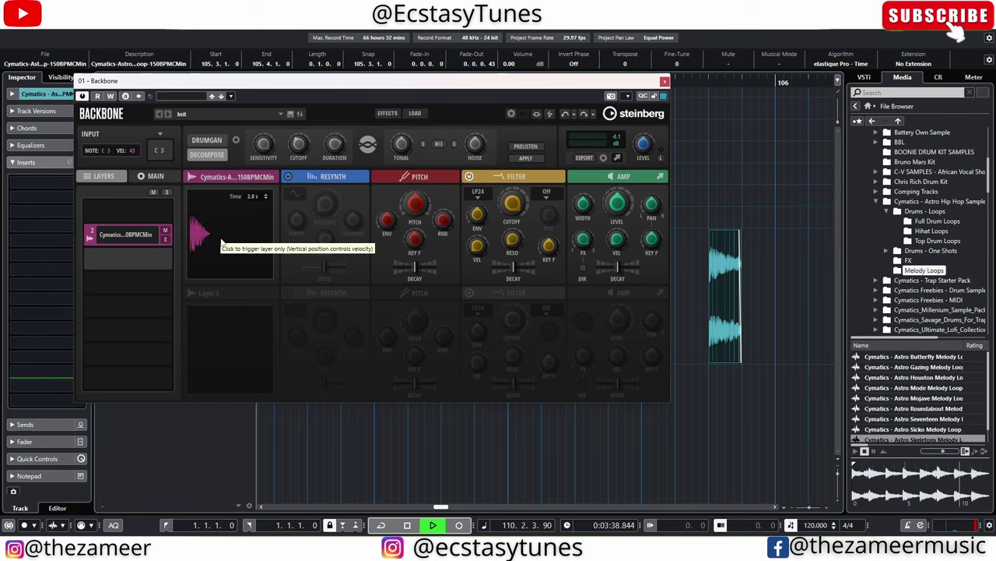
key("space")
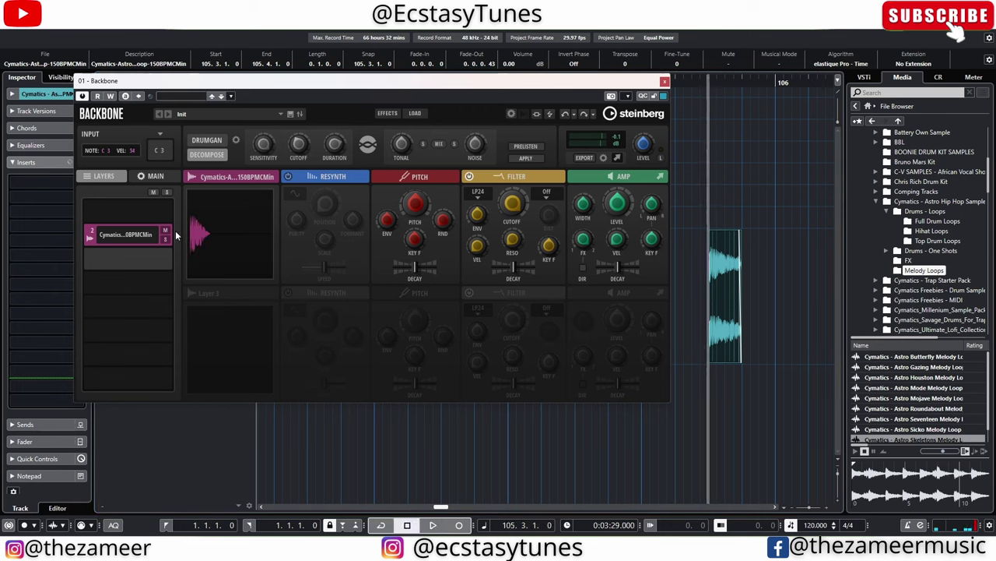
Step: Enable prelisten for the decomposition and audition the melody slice, first as a full mix and then with the noise part soloed
left_click(159, 151)
left_click(164, 161)
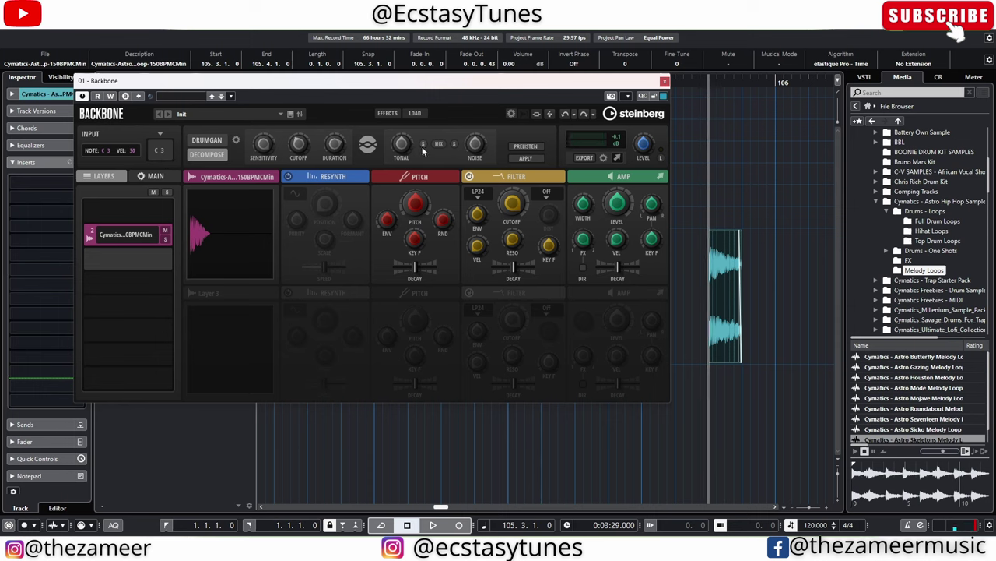
left_click(526, 146)
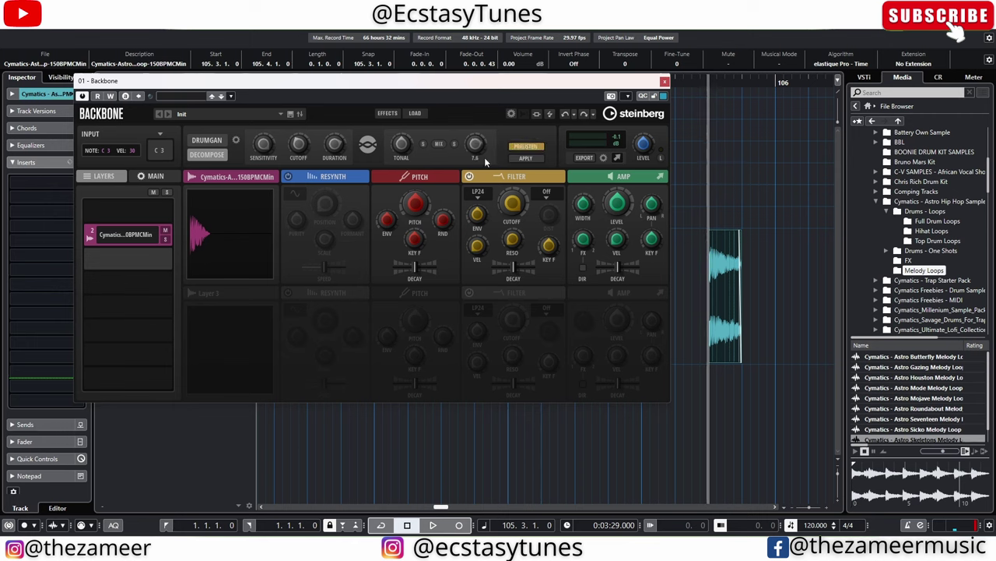
left_click(234, 231)
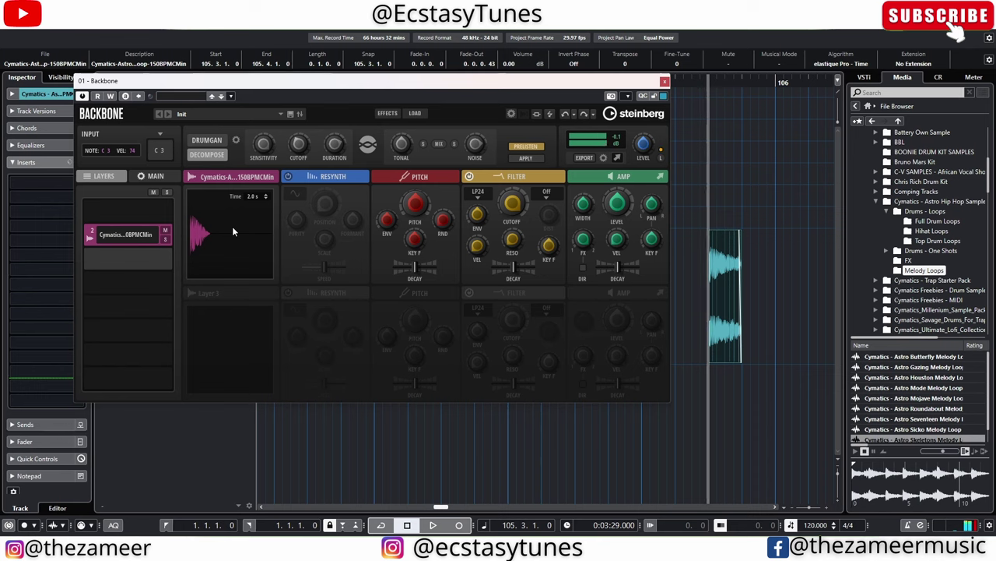
left_click(454, 144)
left_click(218, 241)
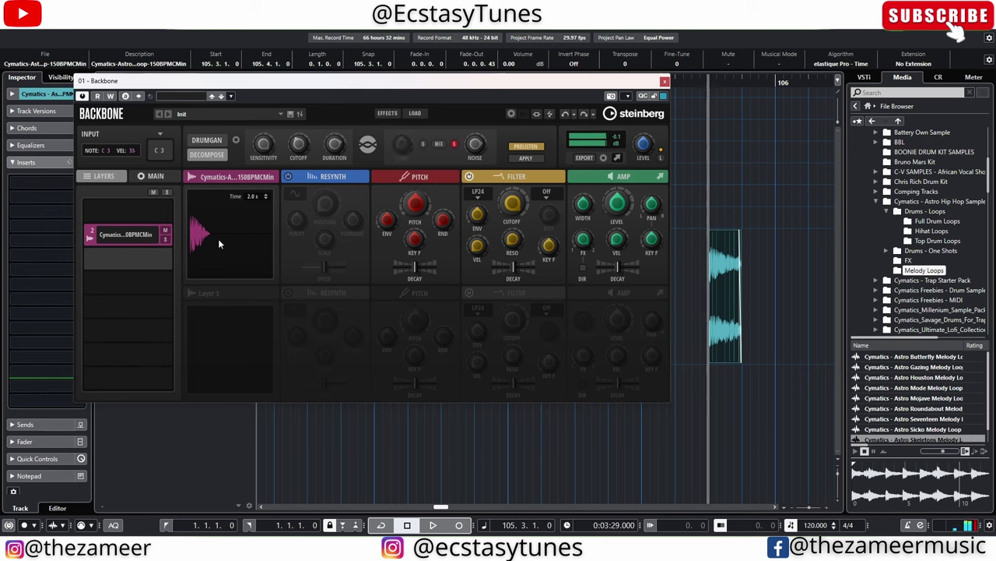
left_click(218, 242)
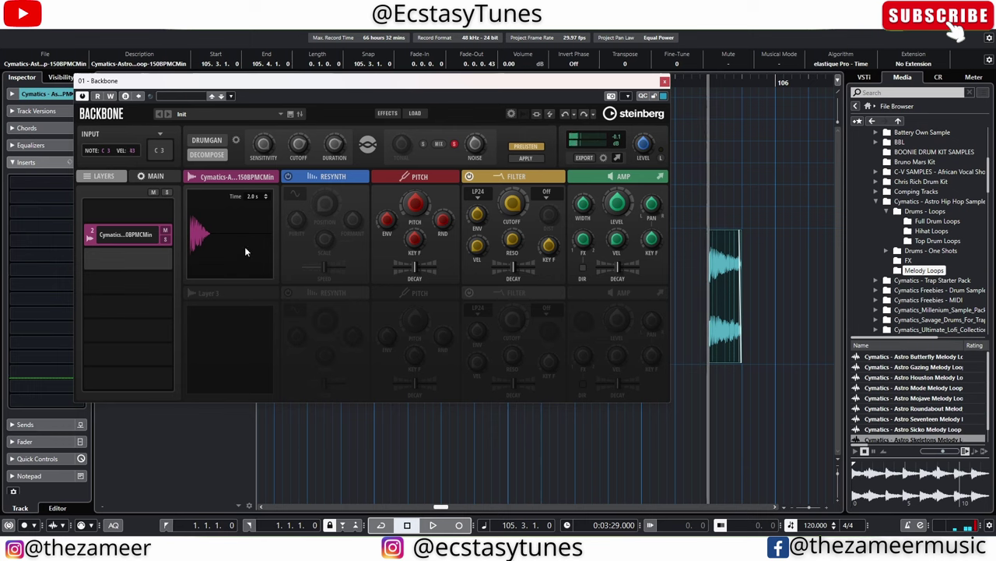
Step: Solo the tonal part in the decomposition prelisten and compare it with the original slice on the timeline
left_click(455, 145)
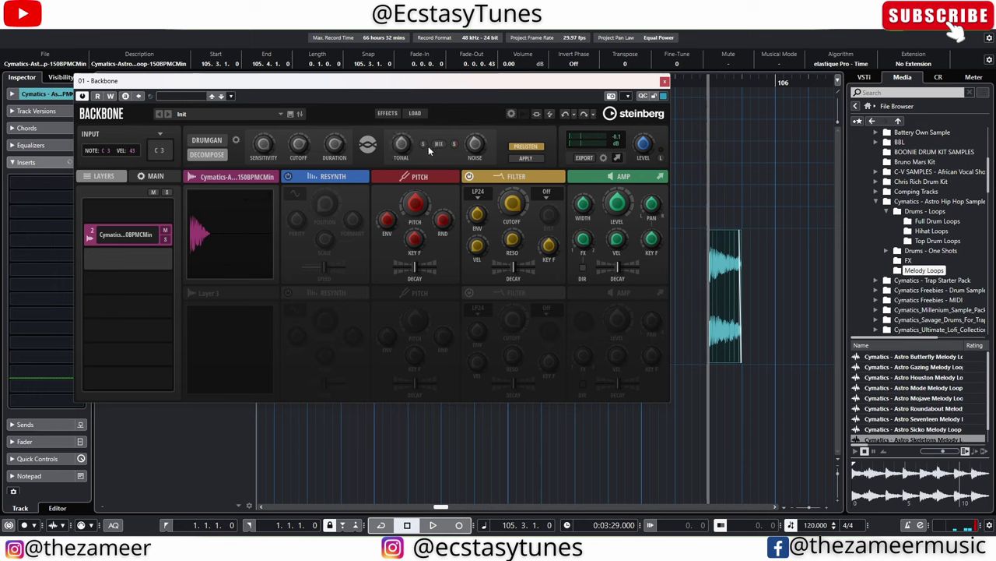
left_click(424, 145)
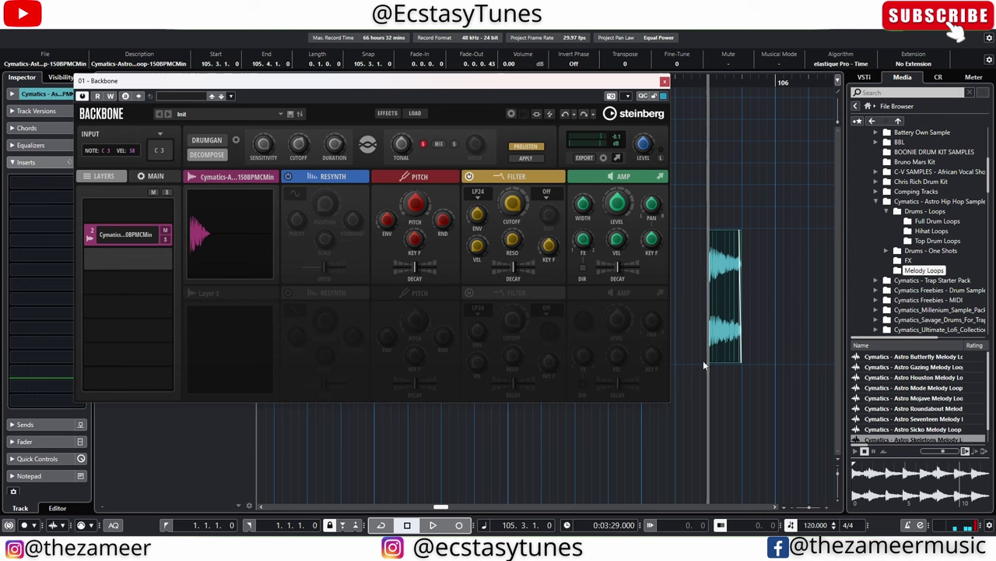
left_click(722, 358)
key("space")
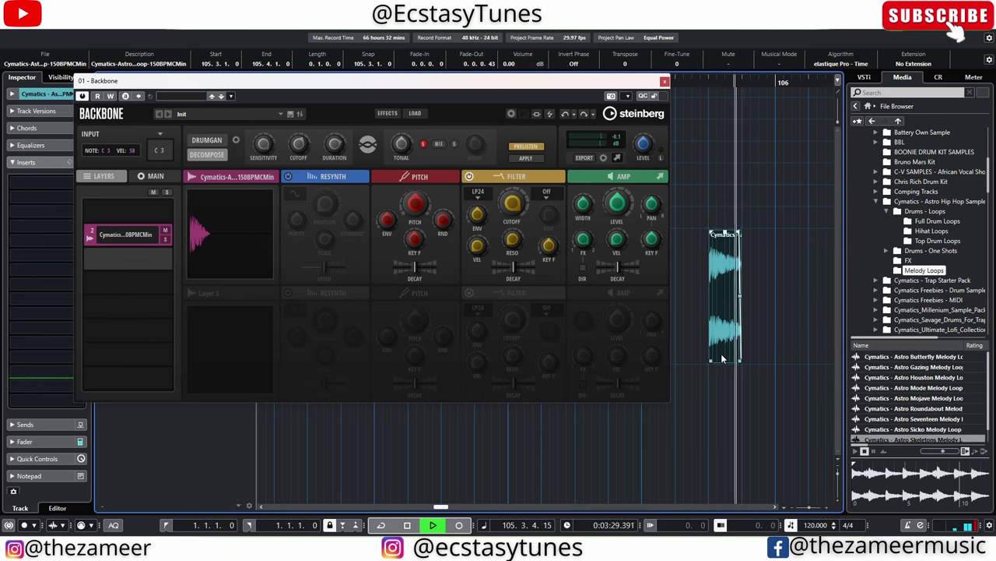
key("space")
left_click_drag(249, 245, 247, 243)
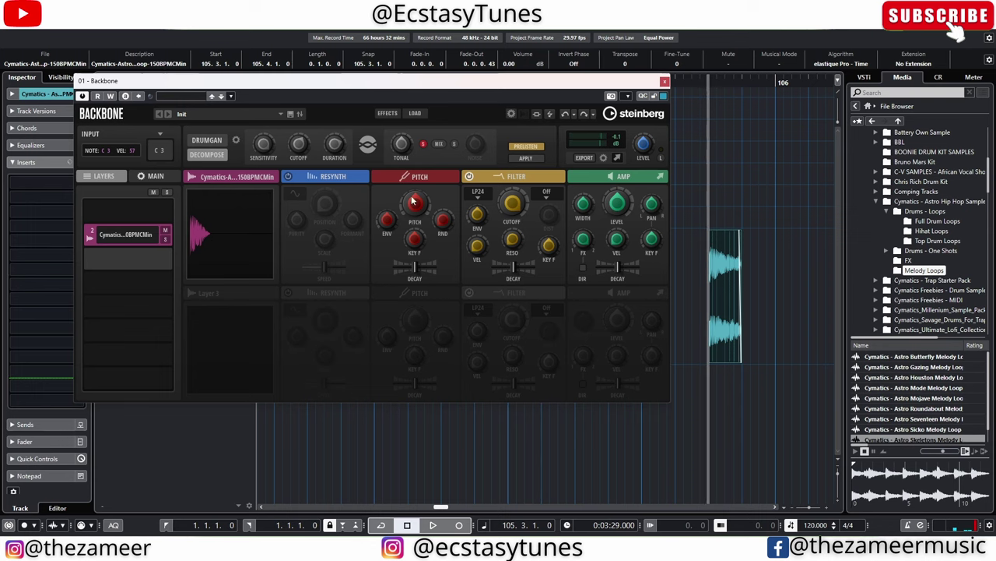
Step: Apply the decomposition to split the slice into tonal and noise layers, and audition them
left_click(526, 159)
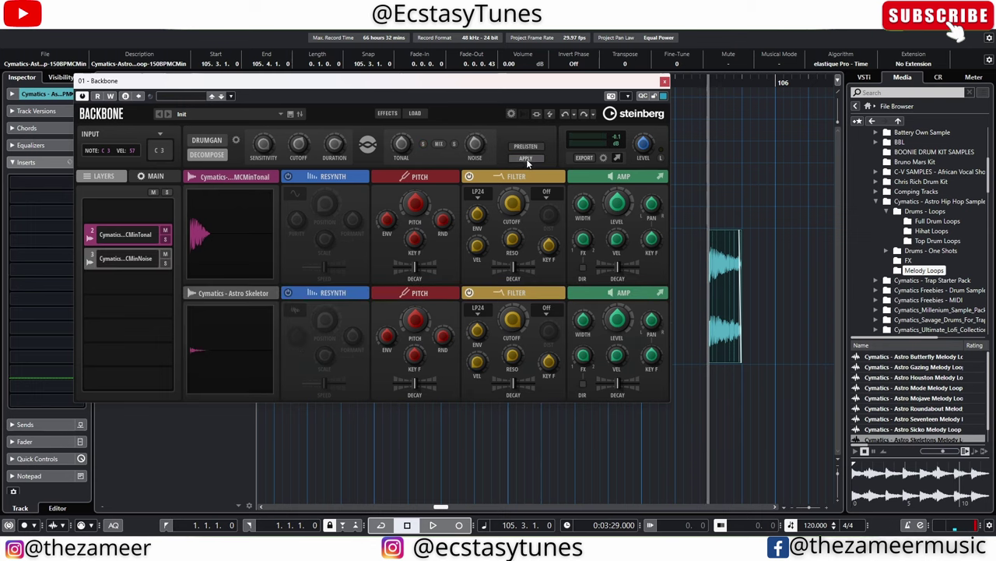
left_click(231, 252)
left_click(228, 273)
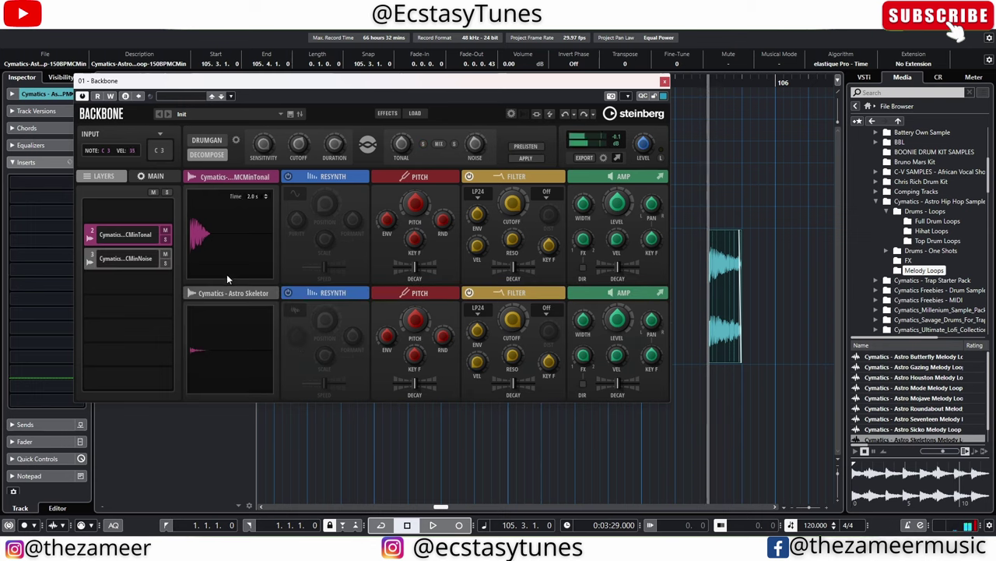
left_click(236, 265)
Step: Export the tonal layer from Backbone onto the audio track at 105.4.4 and compare it with the original slice
left_click_drag(419, 82, 298, 84)
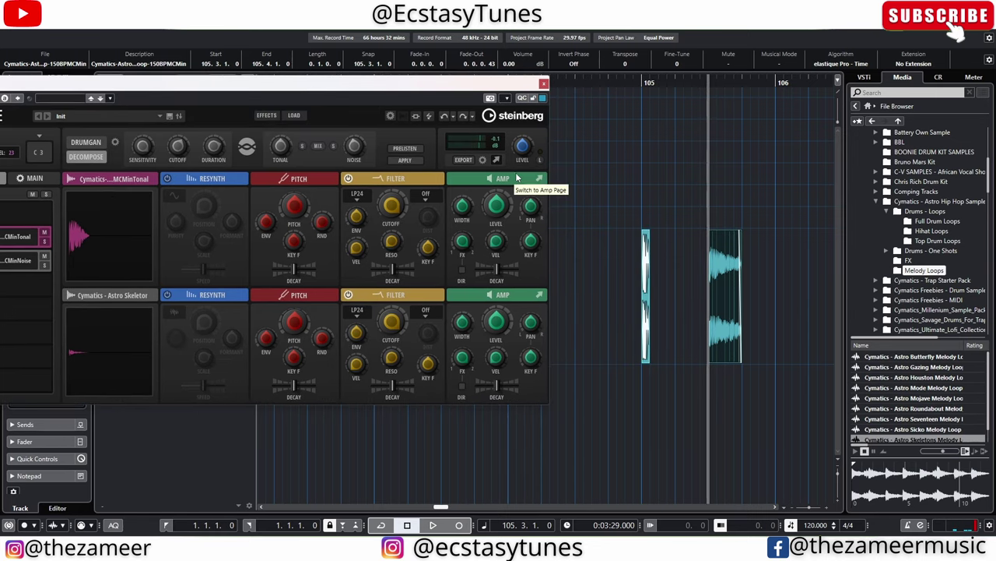
left_click_drag(538, 178, 767, 267)
left_click(581, 358)
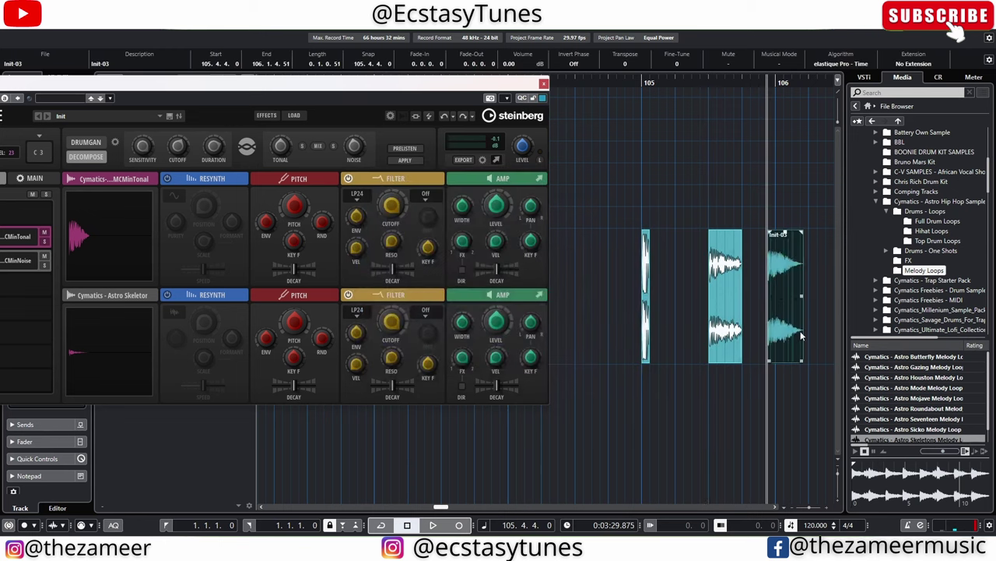
key("space")
key("space")
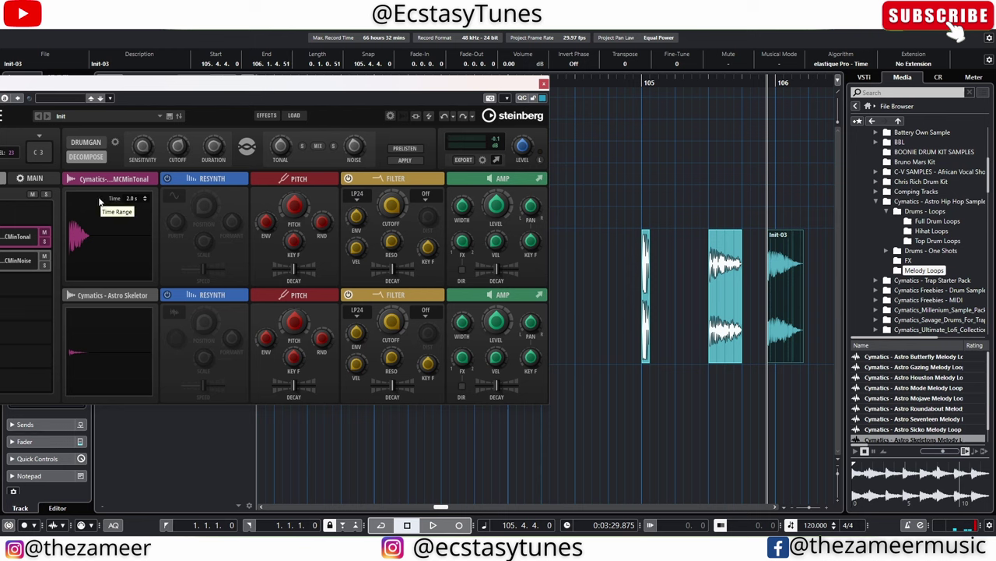
left_click(740, 336)
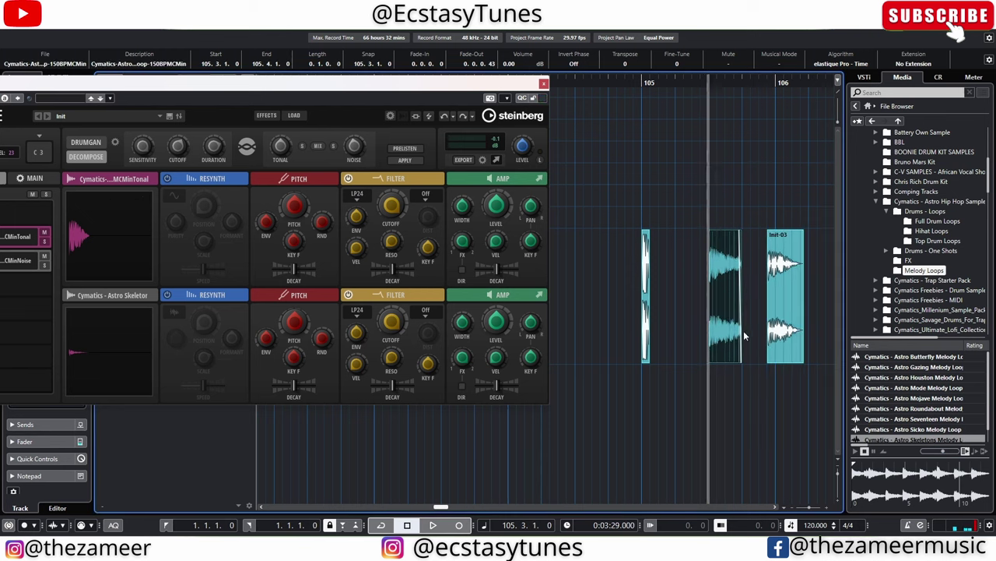
left_click(793, 342)
key("space")
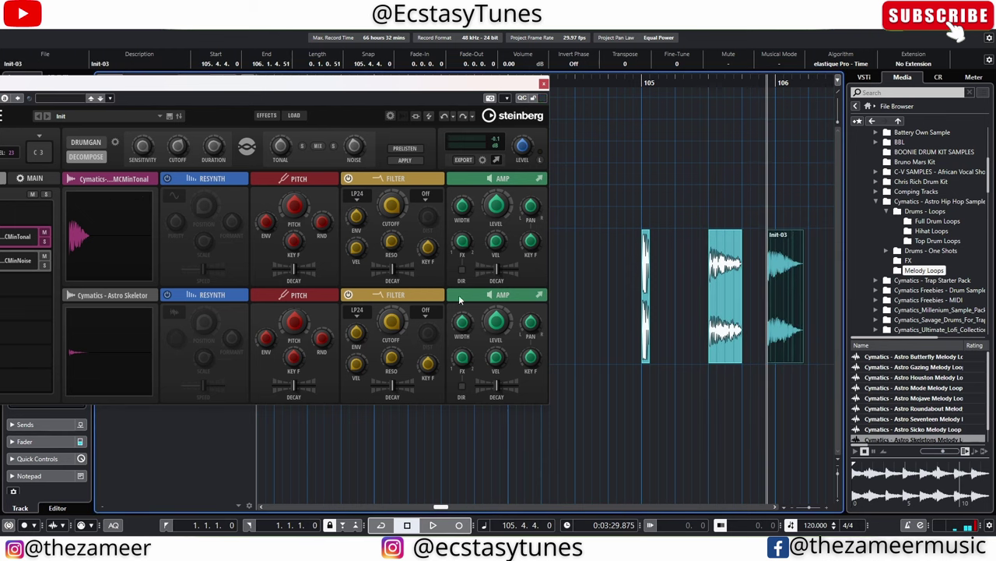
Step: Export the noise layer onto the audio track at 106.2.2, accepting the import options, and play the original slice
left_click_drag(541, 298, 812, 343)
key("Return")
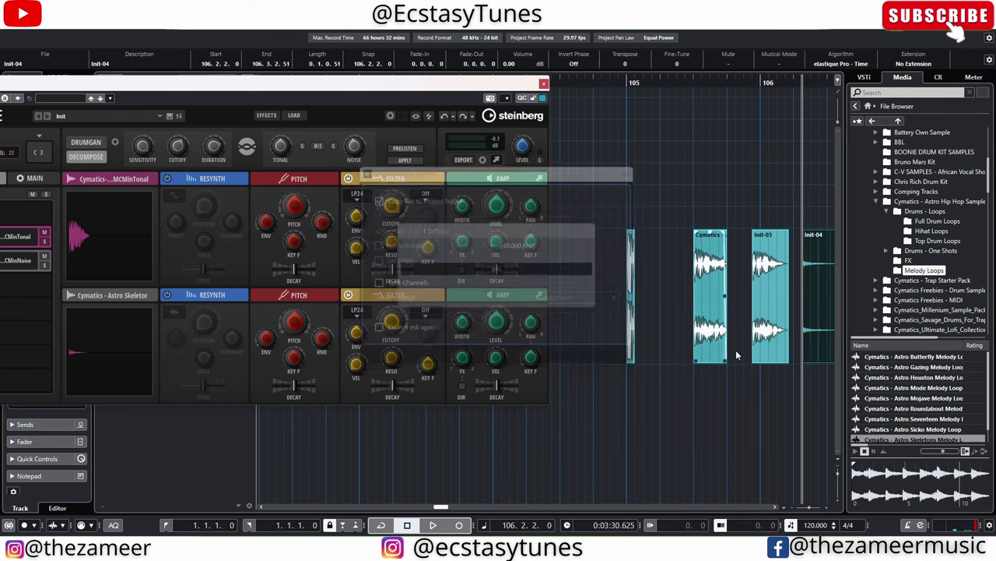
key("space")
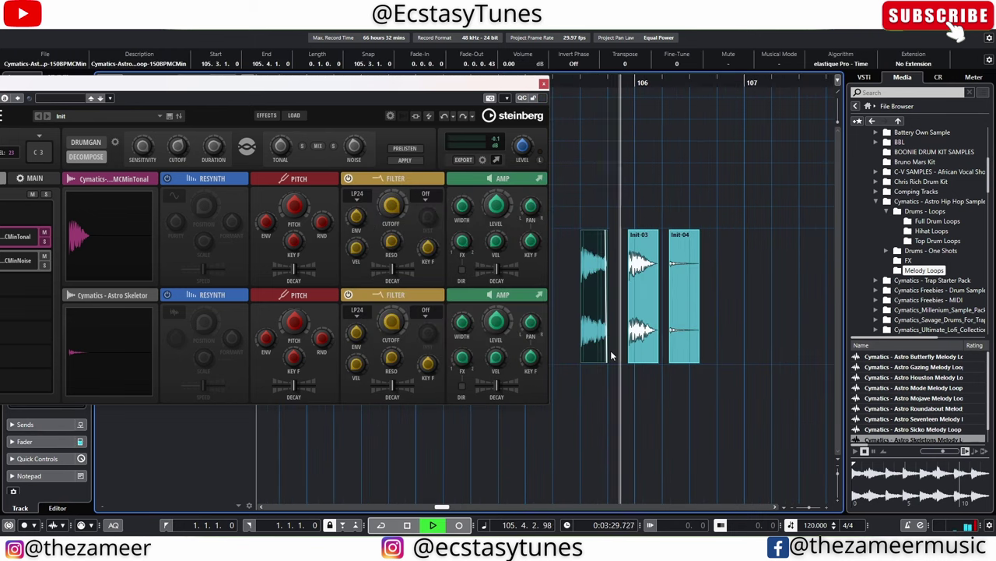
key("space")
Step: Create a sampler track from the Init-03 clip with AudioWarp turned on, and close the Backbone window
left_click(645, 354)
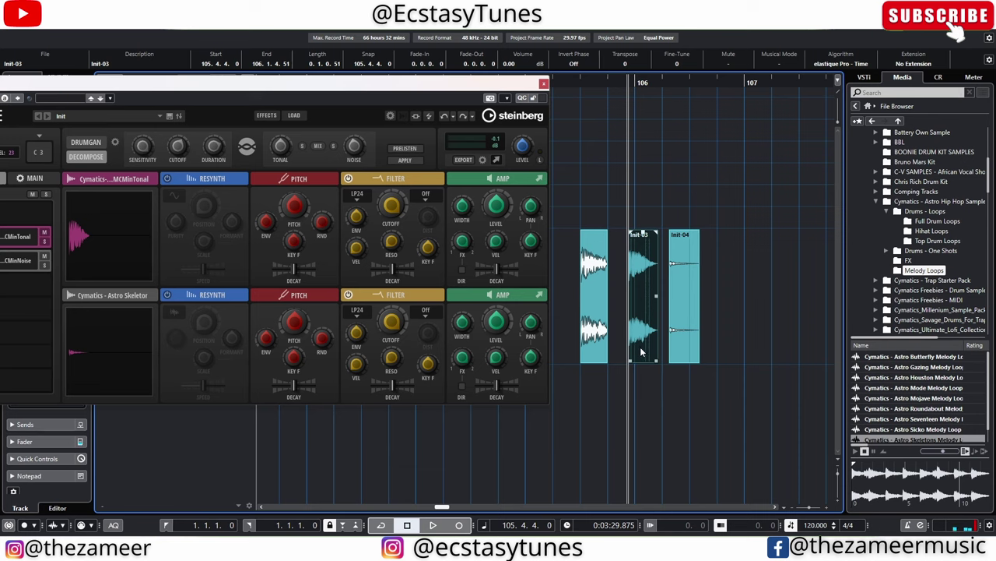
right_click(642, 352)
left_click(702, 168)
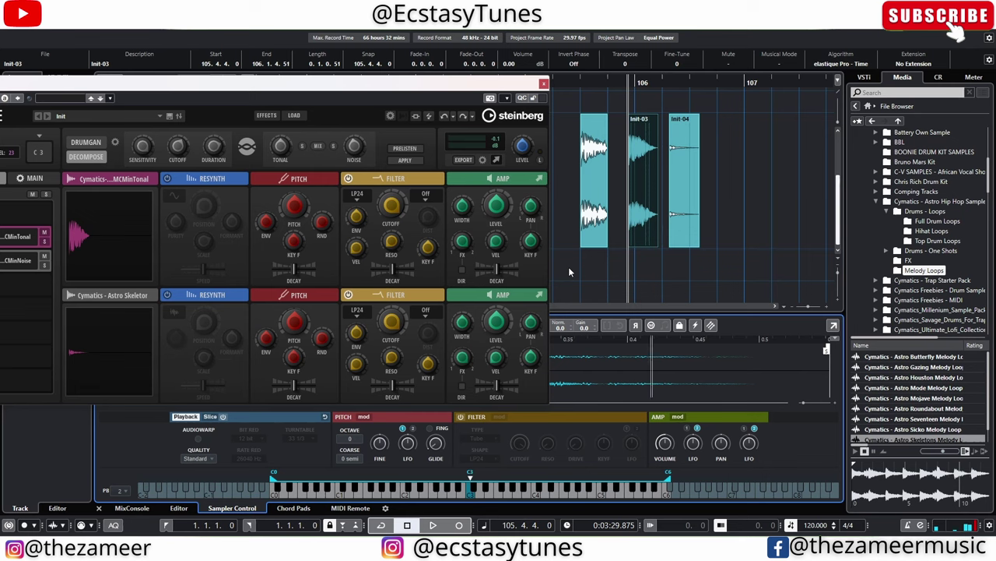
left_click(199, 441)
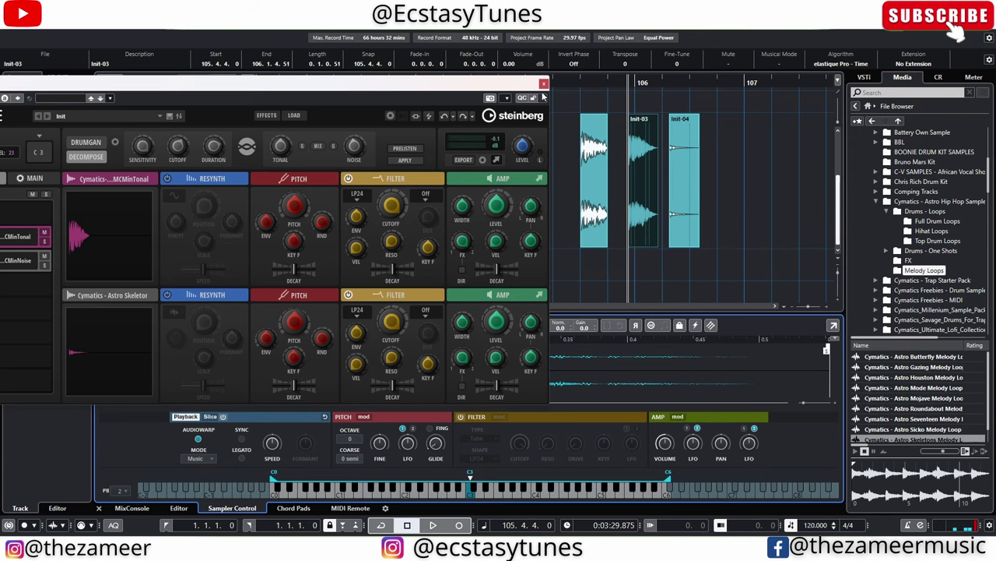
left_click_drag(408, 85, 650, 42)
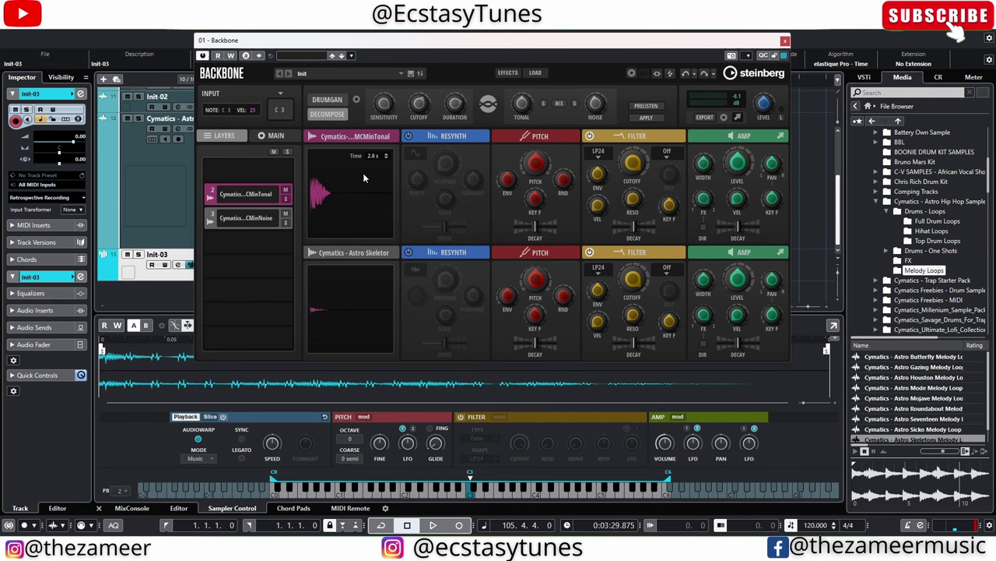
key("ctrl+w")
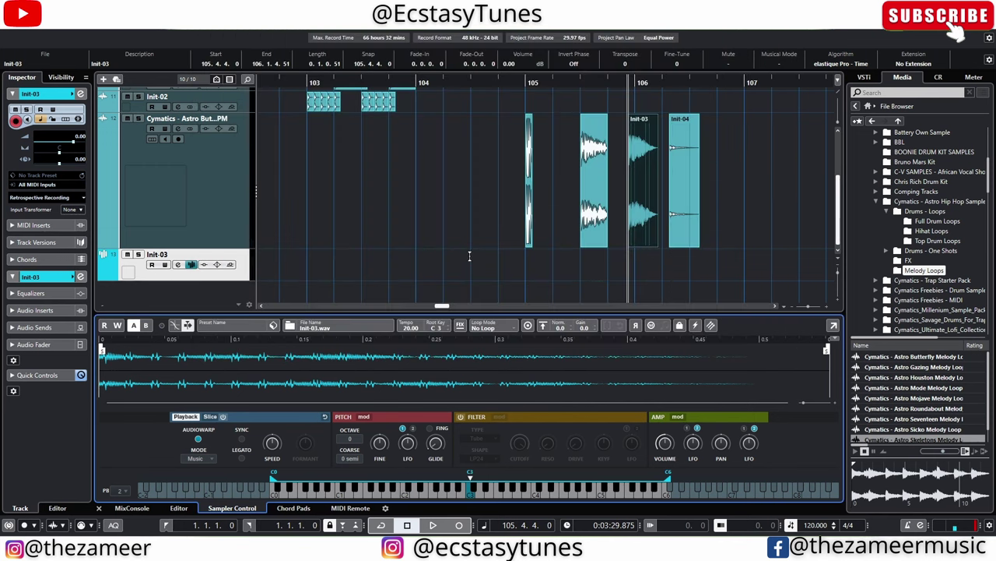
Step: Select the drum clips between bars 103 and 104 and play that range
scroll(469, 255, "down", 2)
scroll(415, 205, "up", 3)
left_click_drag(440, 113, 434, 285)
key("space")
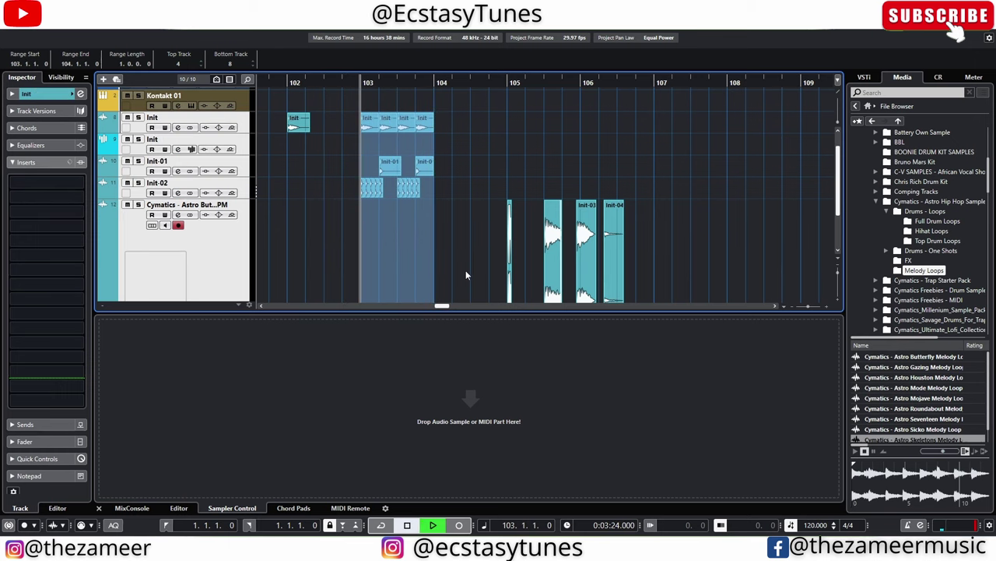
key("space")
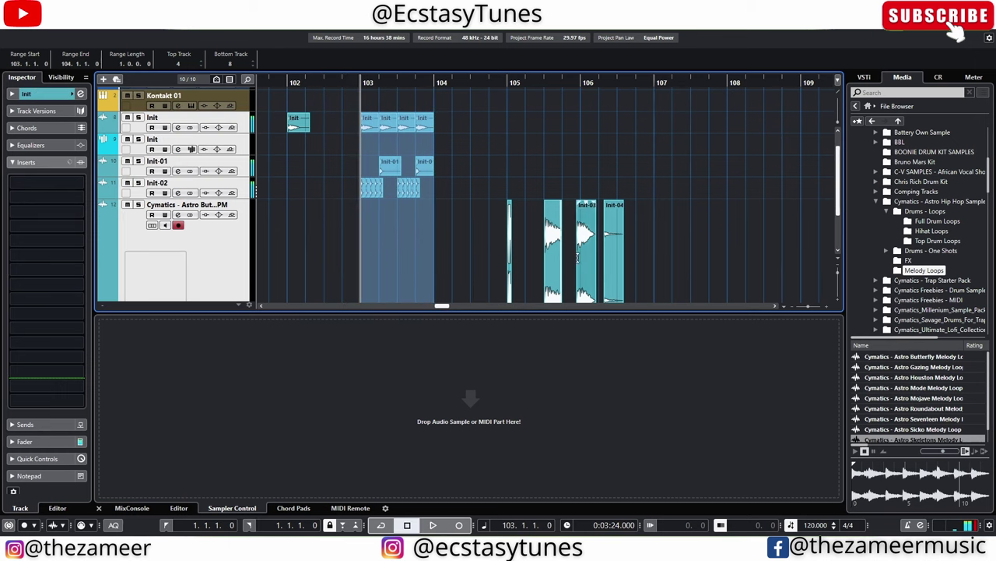
Step: Move the original melody slice to 103.1.1, beneath the start of the drum pattern
scroll(688, 210, "down", 2)
left_click(555, 277)
key("l")
left_click_drag(555, 274, 373, 258)
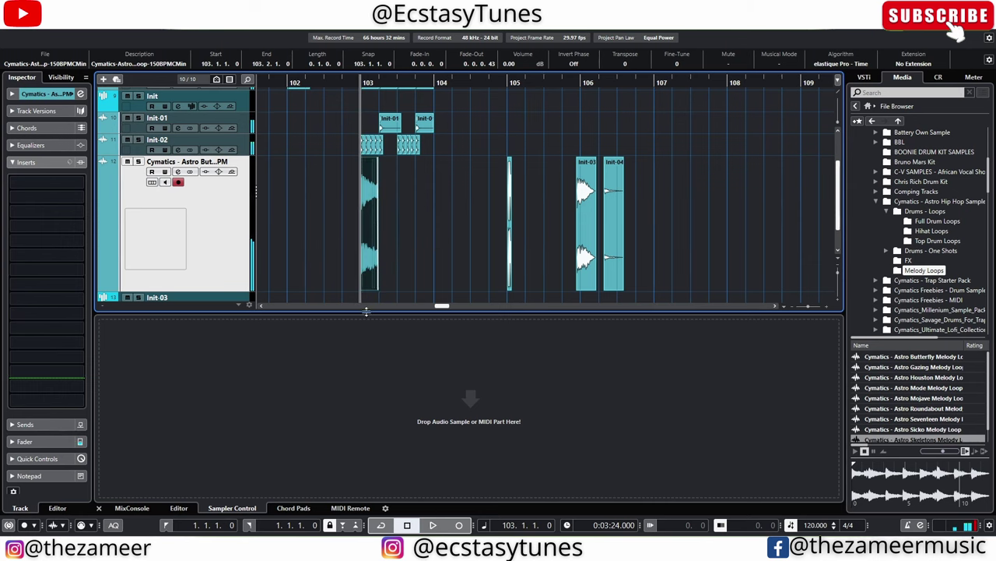
Step: Repeat the melody slice back to back until bar 104 and play it with the drums
key("h")
key("h")
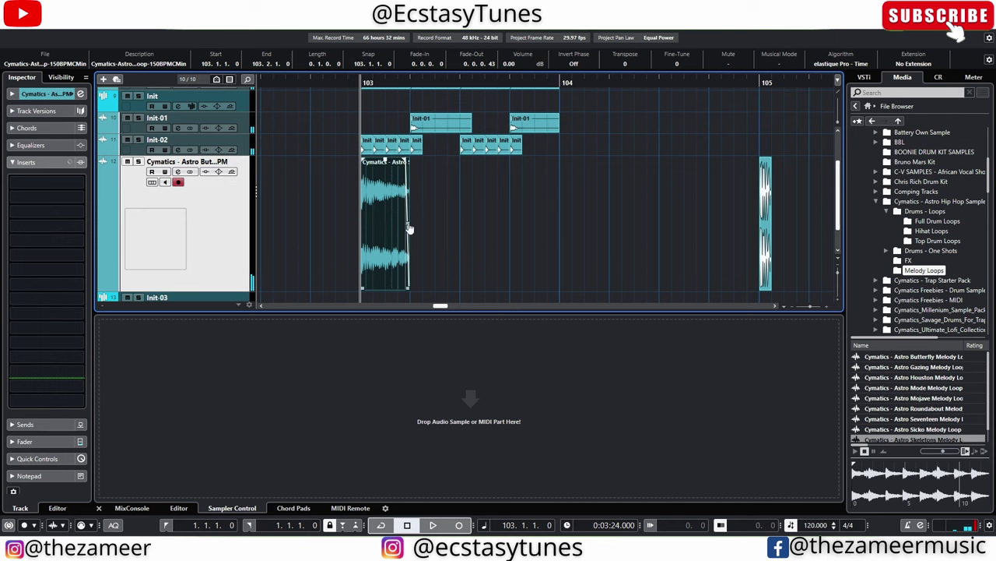
left_click_drag(410, 227, 559, 226)
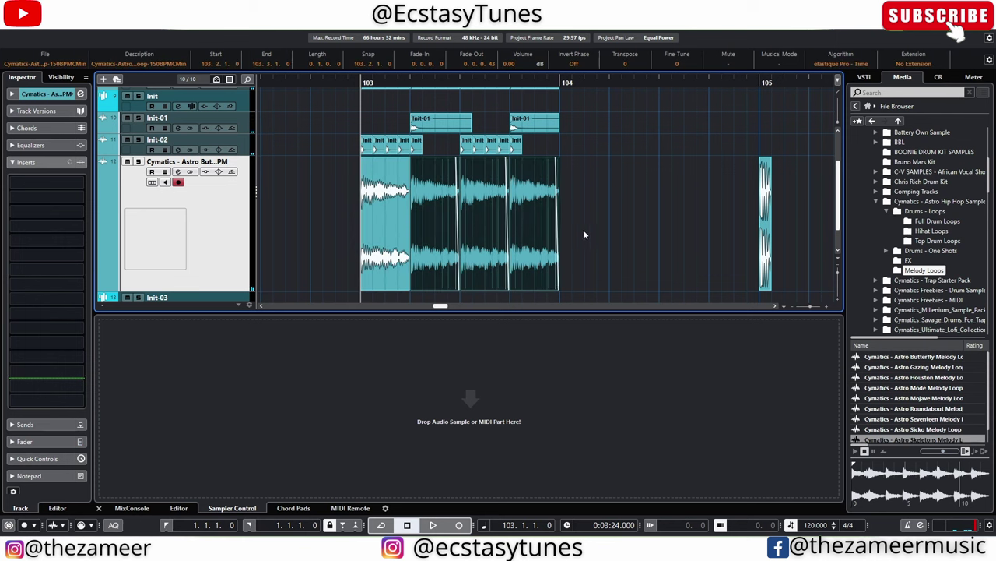
key("space")
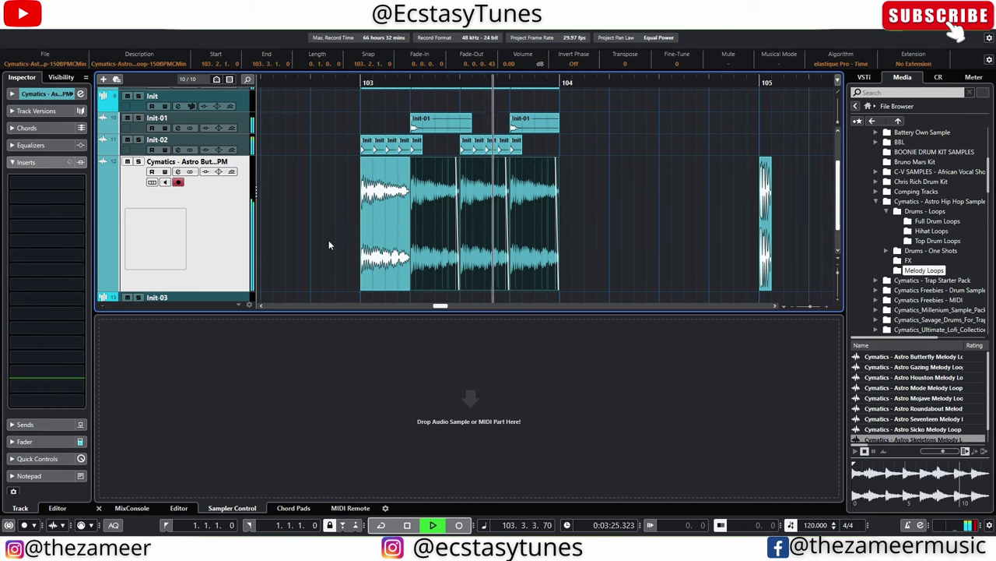
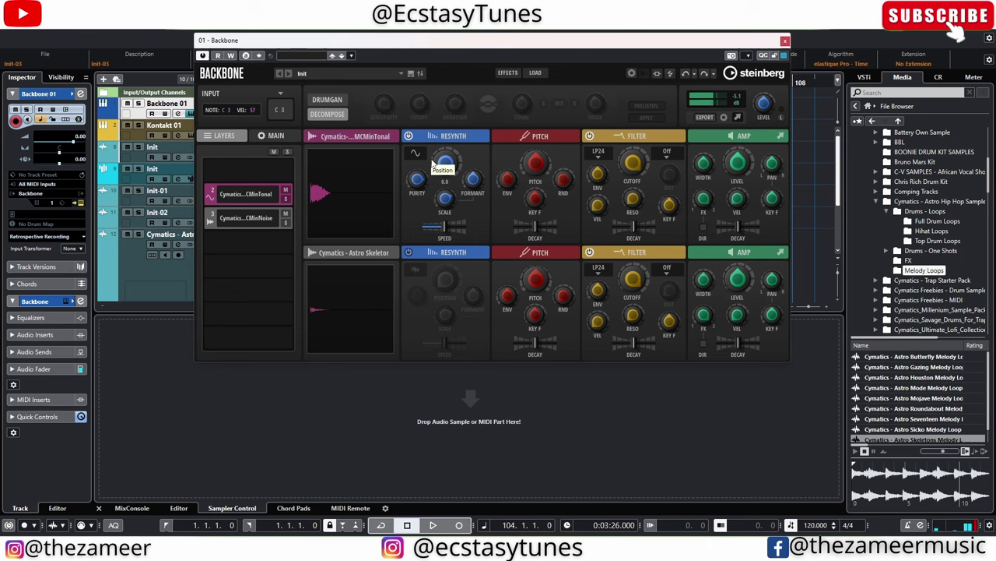
Step: Adjust the tonal layer's Resynth formant and compare the tonal and noise layers using their mutes
left_click_drag(474, 183, 480, 169)
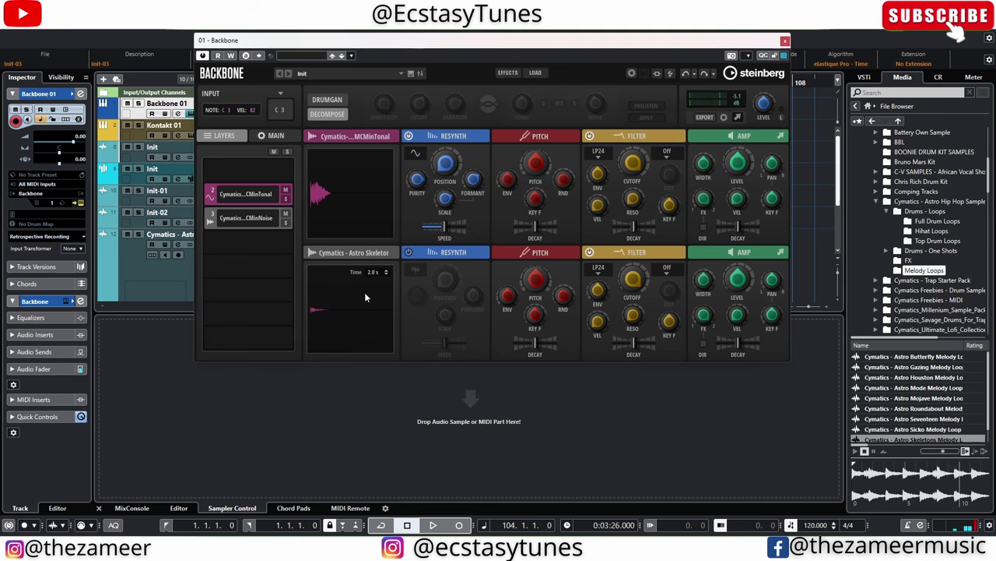
left_click(286, 215)
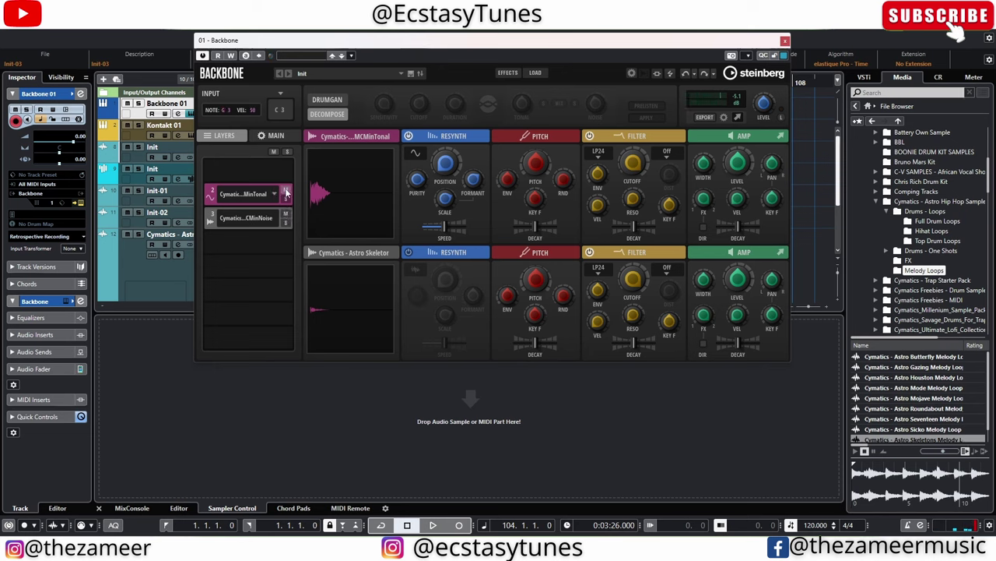
left_click(286, 192)
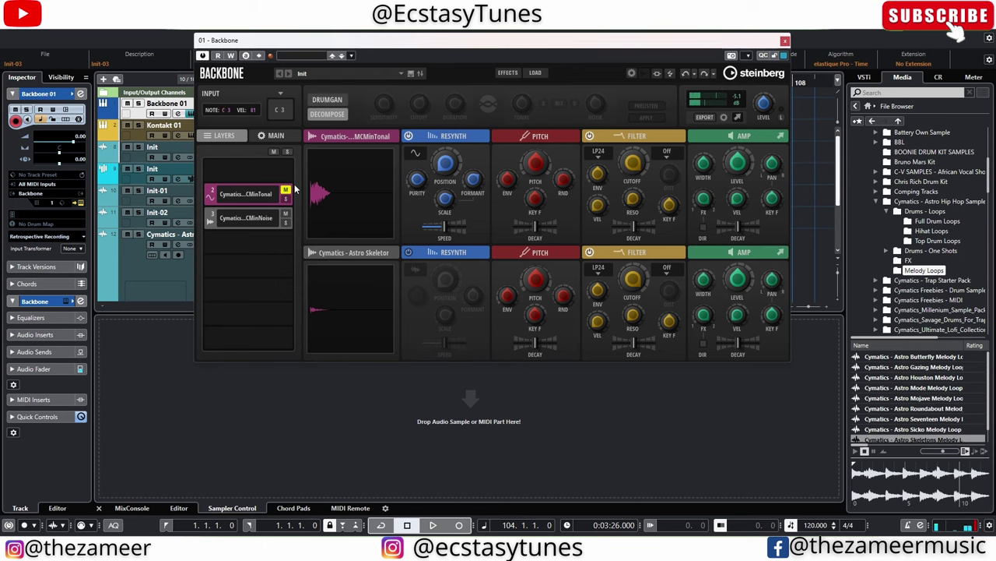
left_click(286, 190)
Step: Mute the noise layer and set the tonal layer's Resynth position to 26.0
left_click_drag(450, 169, 418, 209)
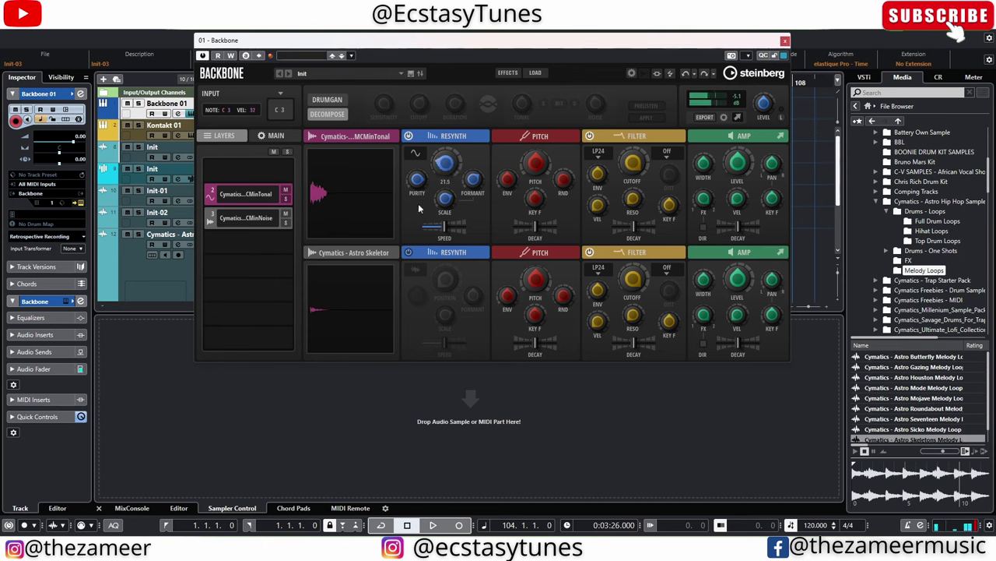
left_click(285, 213)
left_click_drag(446, 167, 451, 167)
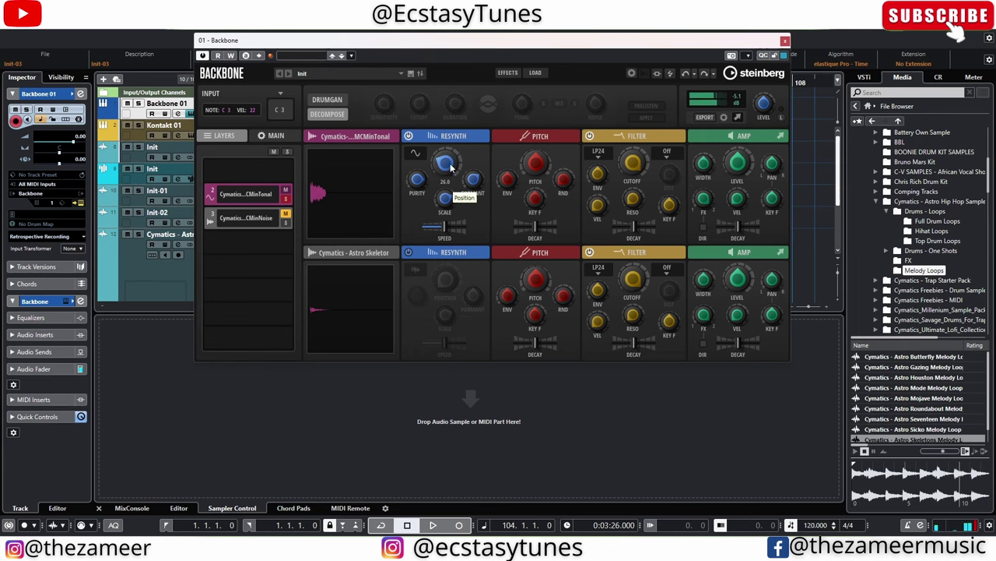
Step: Try the tonal layer's Resynth purity and formant shift as well as its pitch
mouse_move(419, 181)
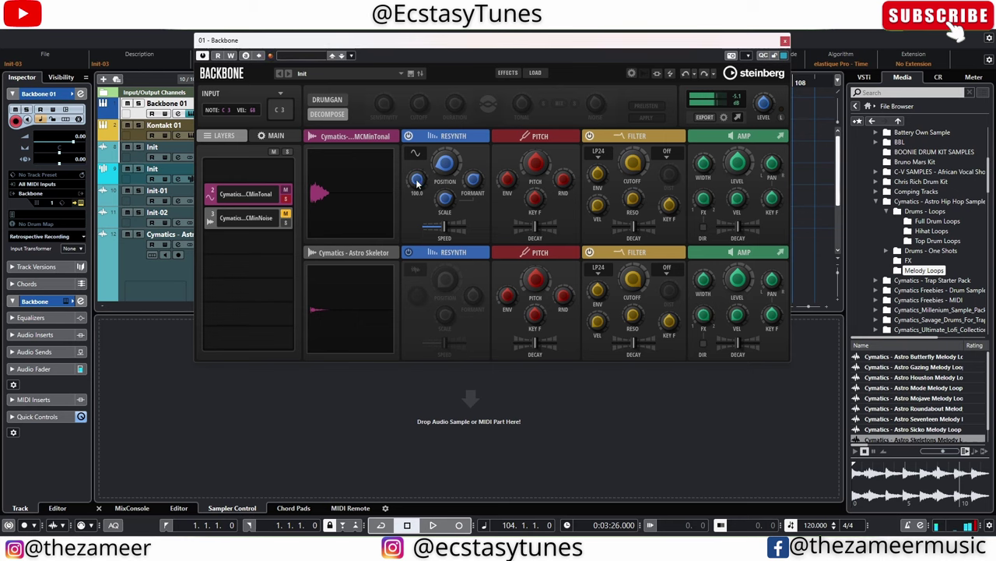
mouse_move(473, 178)
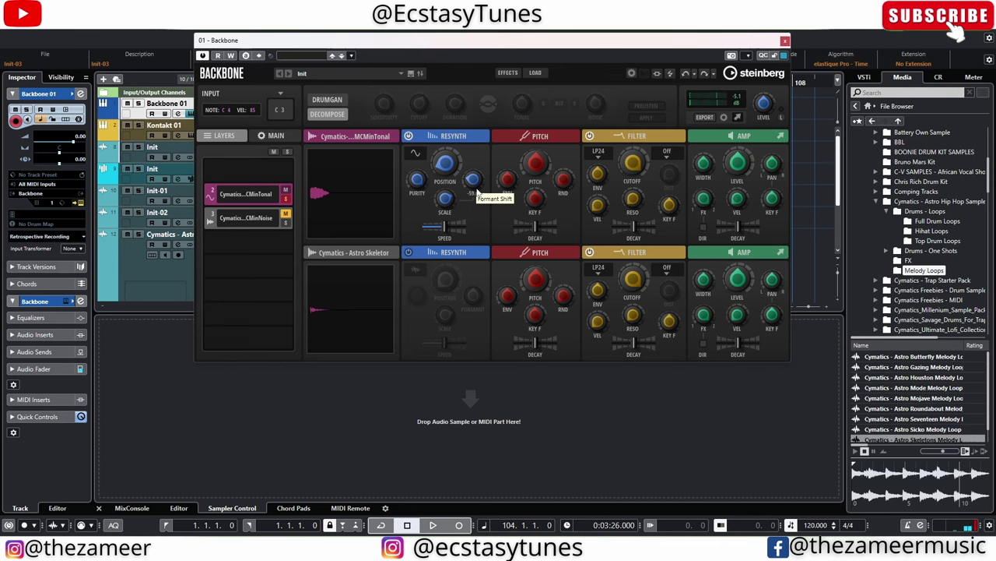
mouse_move(452, 165)
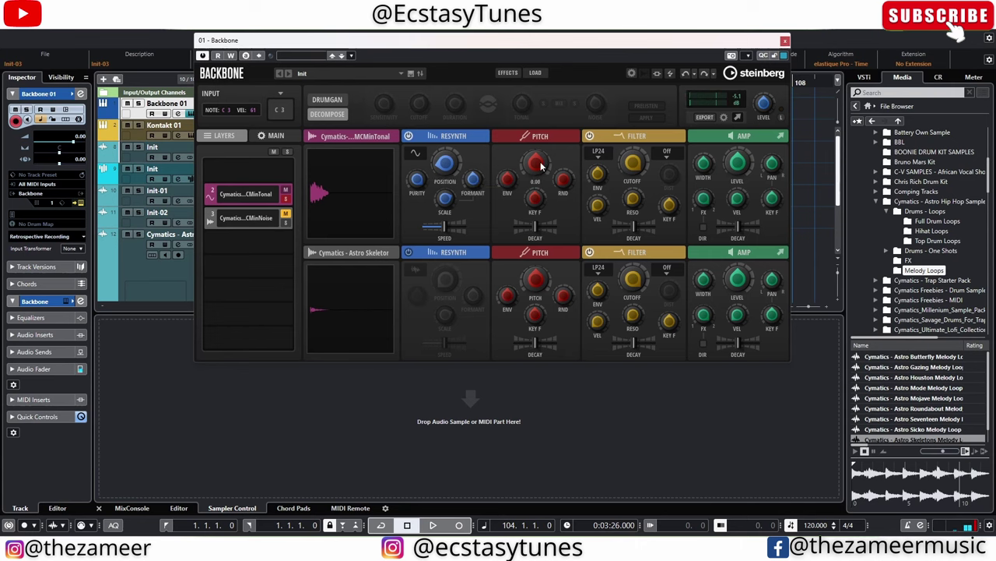
mouse_move(542, 166)
mouse_move(543, 166)
left_mouse_down()
mouse_move(539, 184)
mouse_move(547, 160)
mouse_move(538, 171)
left_mouse_up()
mouse_move(511, 190)
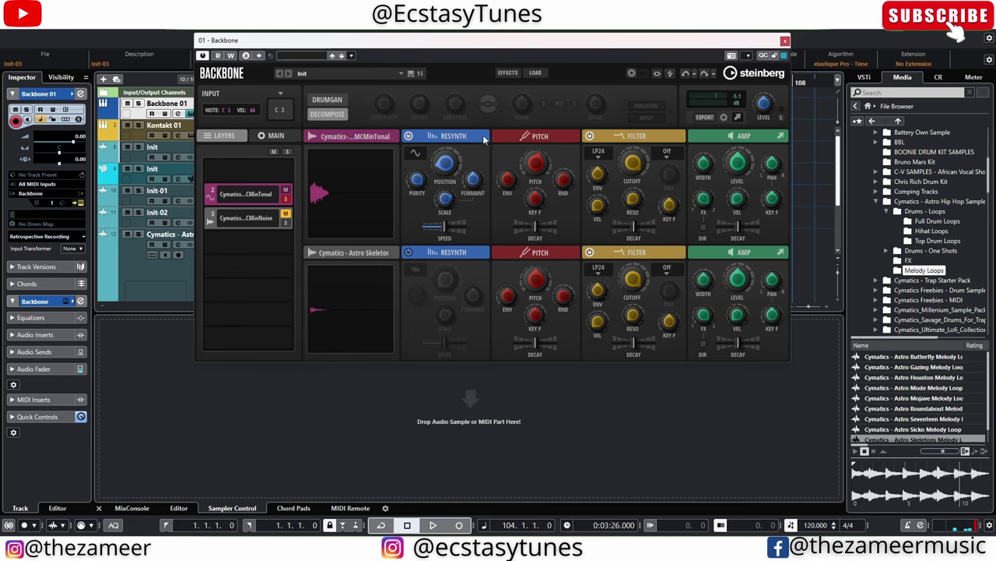
left_click(529, 137)
left_click(489, 136)
Step: Add a Reverb to the first FX 2 slot, adjust its predelay, and set room size to 100 and mix to 44
left_click(507, 72)
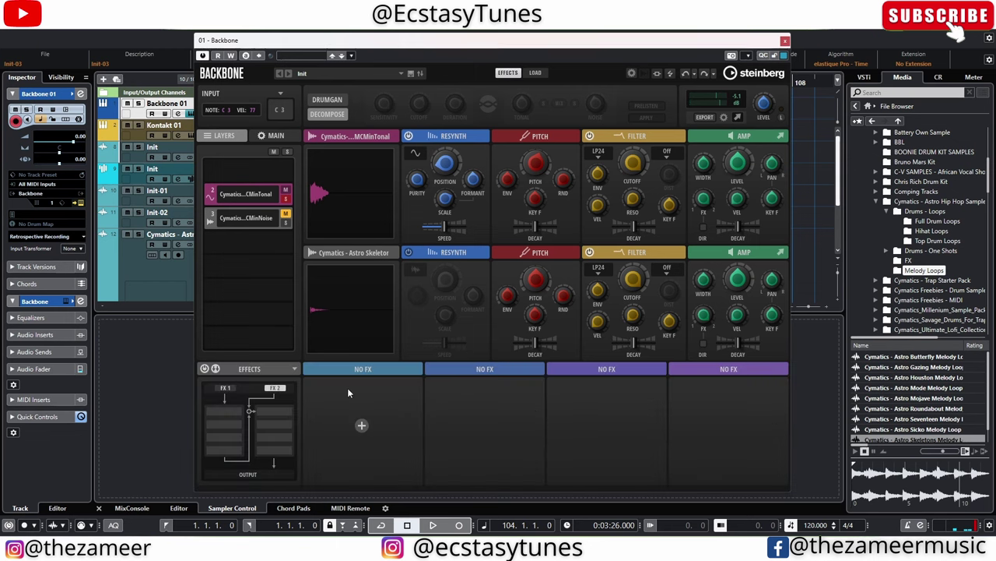
left_click(347, 389)
mouse_move(363, 418)
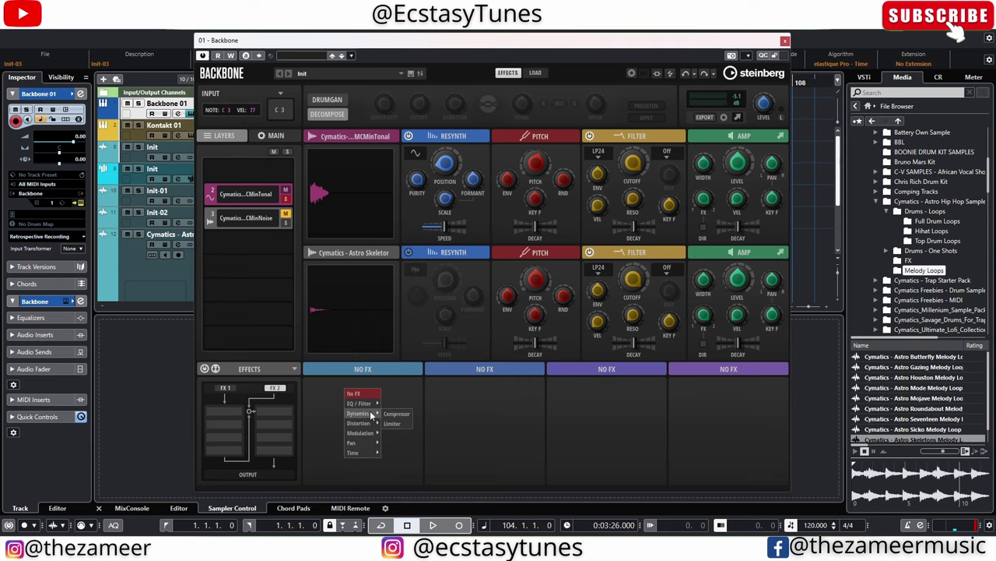
mouse_move(372, 452)
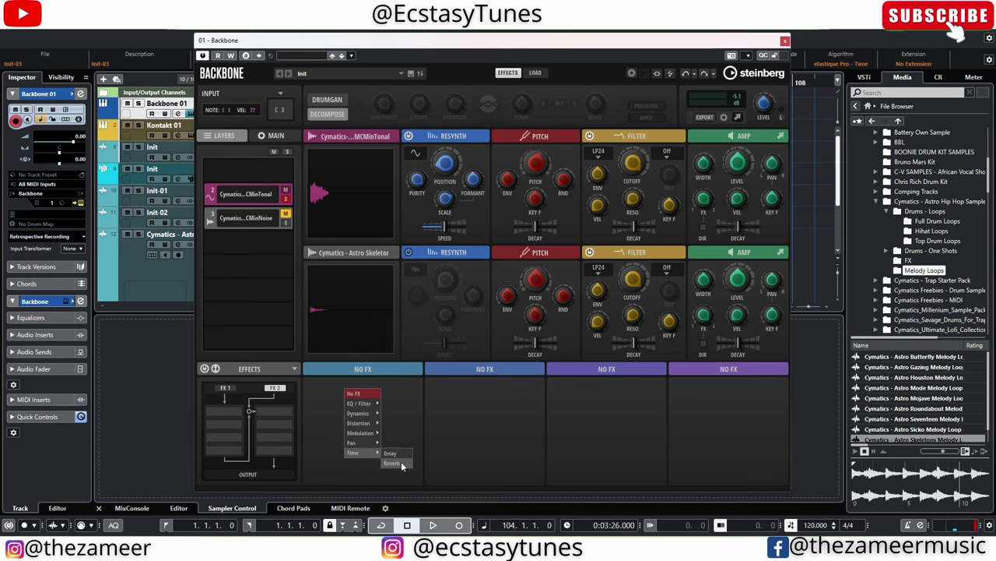
left_click(391, 462)
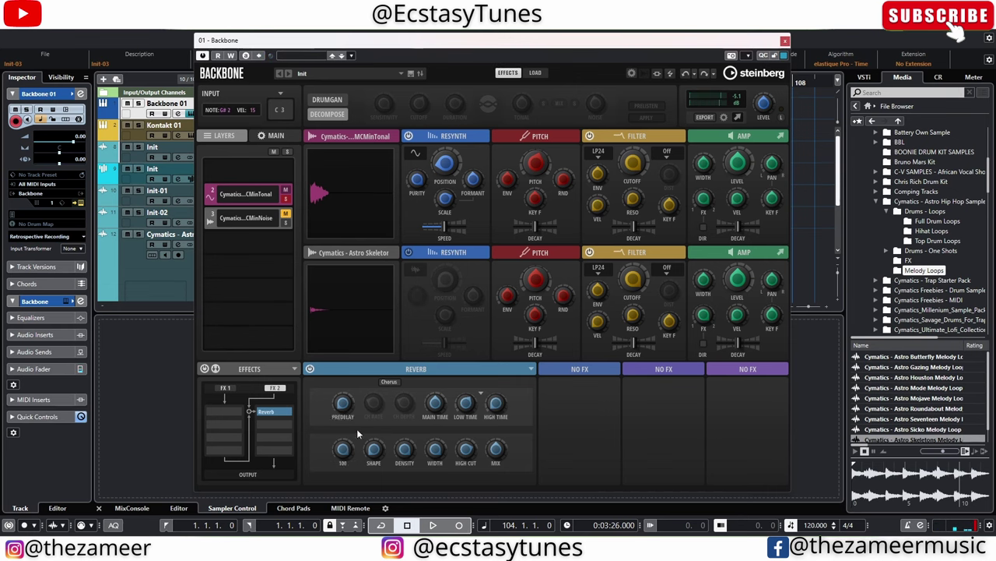
left_click_drag(345, 406, 347, 393)
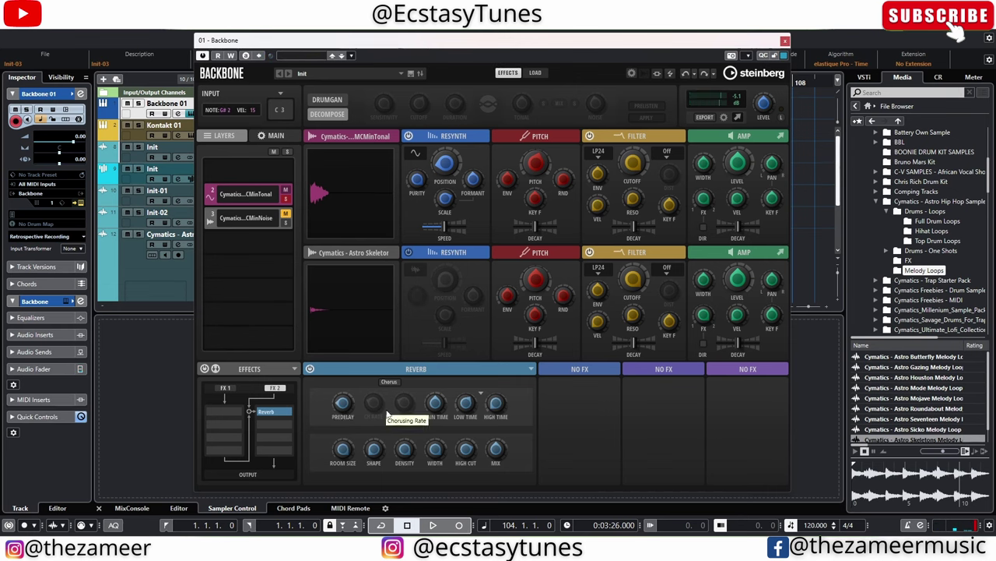
mouse_move(442, 416)
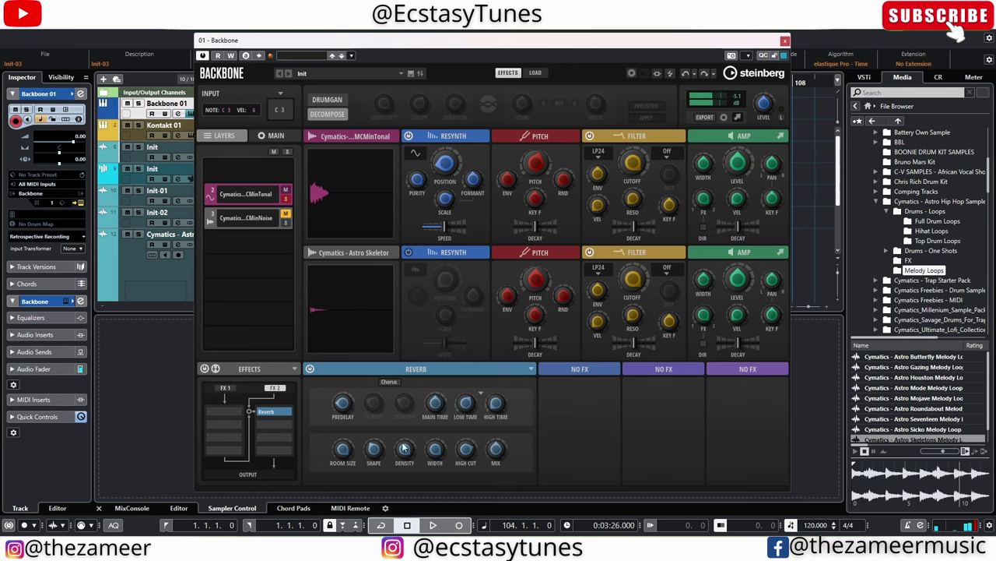
mouse_move(409, 448)
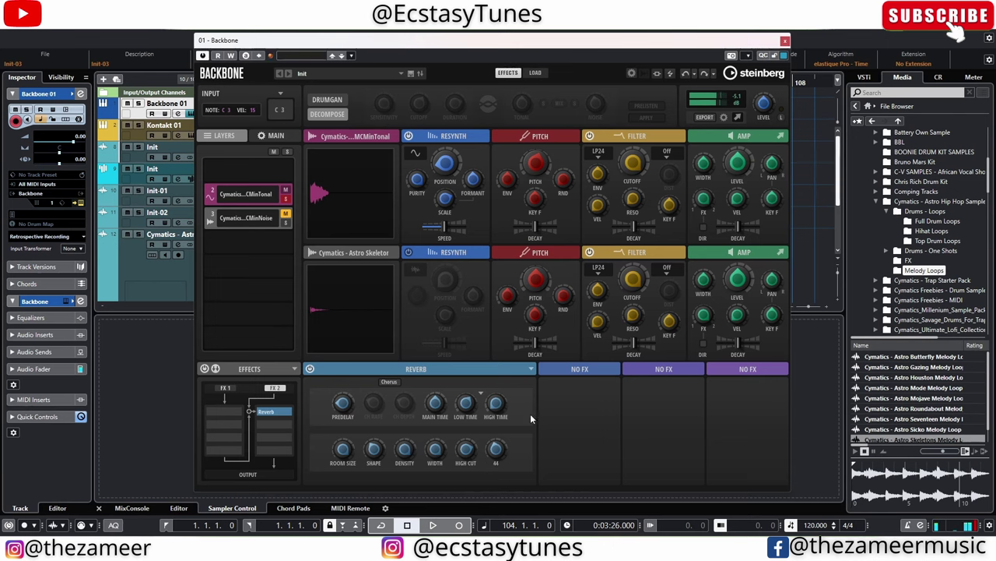
Step: Add a Distortion effect in the second FX 2 slot, after the reverb
left_click(580, 424)
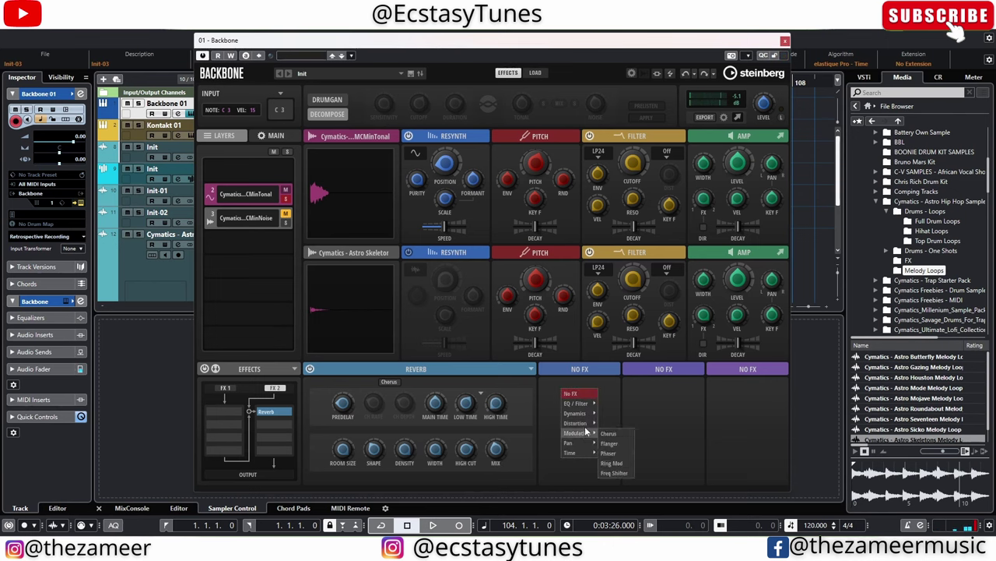
mouse_move(590, 424)
left_click(626, 424)
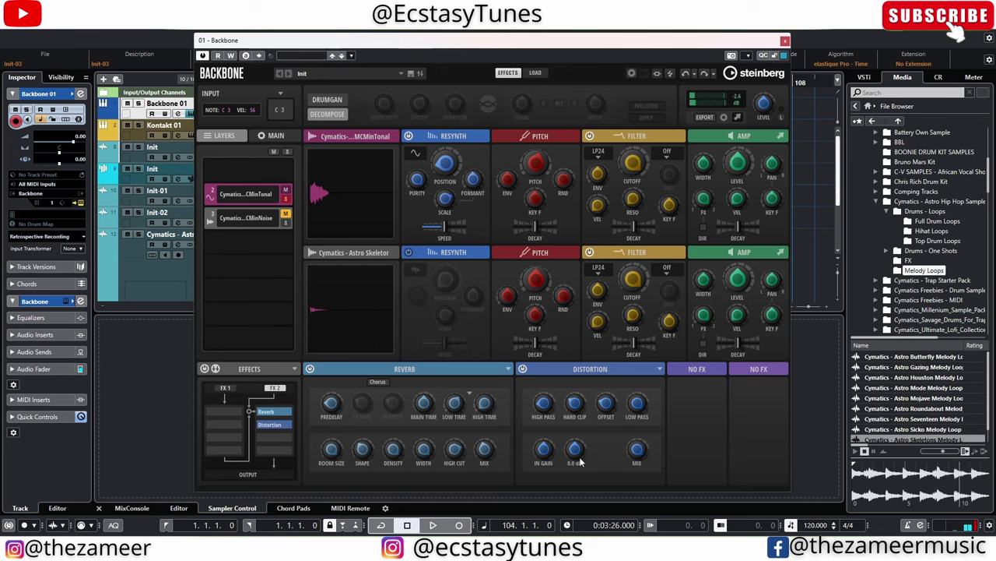
Step: Add a Stereo Pan effect in the third FX 2 slot and try its controls
left_click(688, 421)
left_click(725, 443)
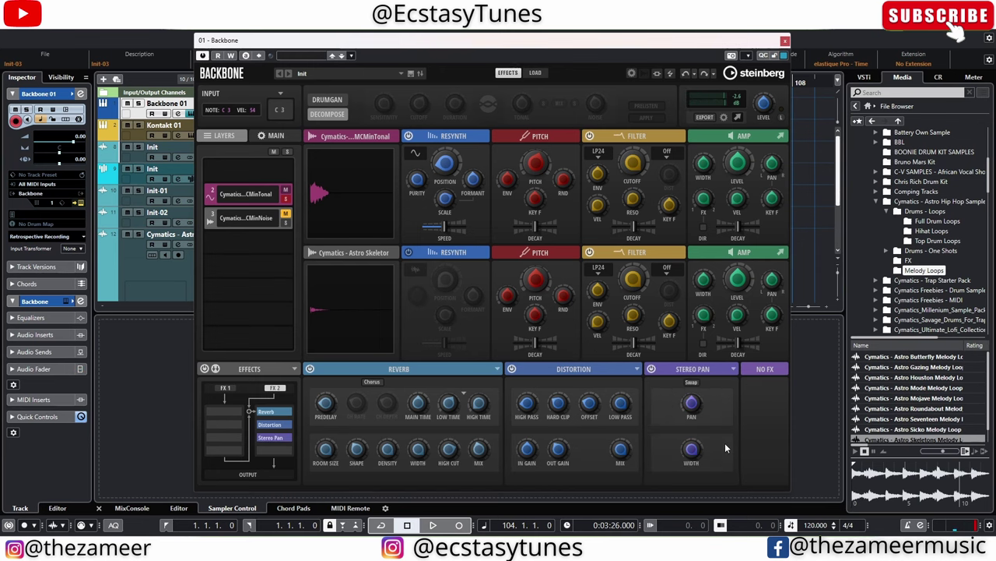
mouse_move(692, 448)
left_click_drag(702, 385, 694, 435)
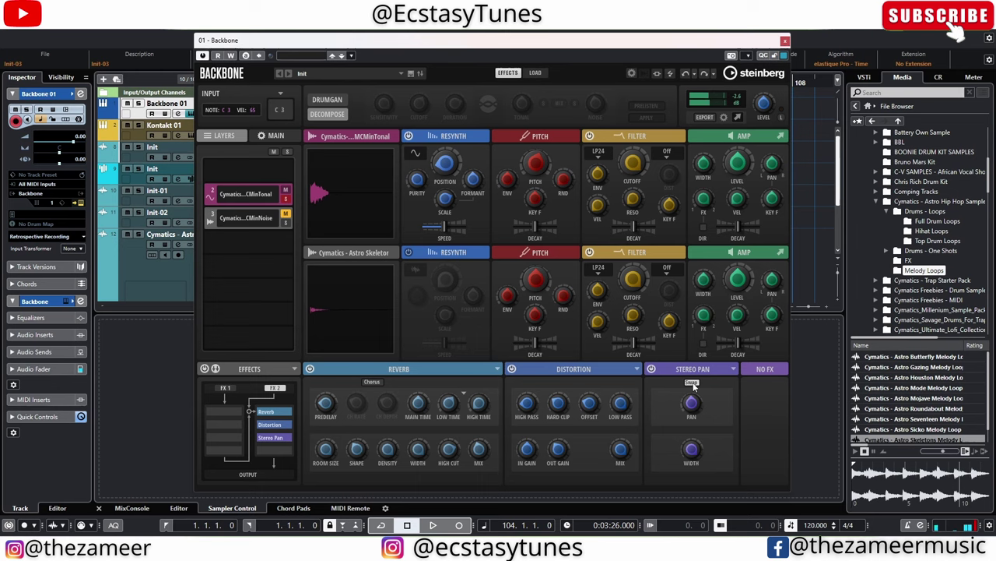
Step: Replace the Stereo Pan effect with a Compressor and lower its threshold
left_click(734, 369)
mouse_move(741, 408)
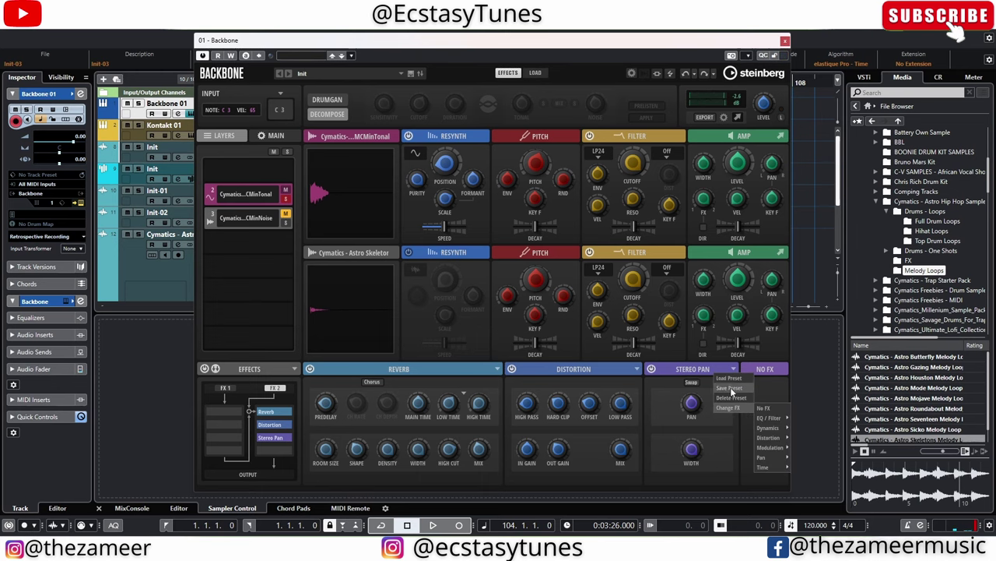
mouse_move(784, 419)
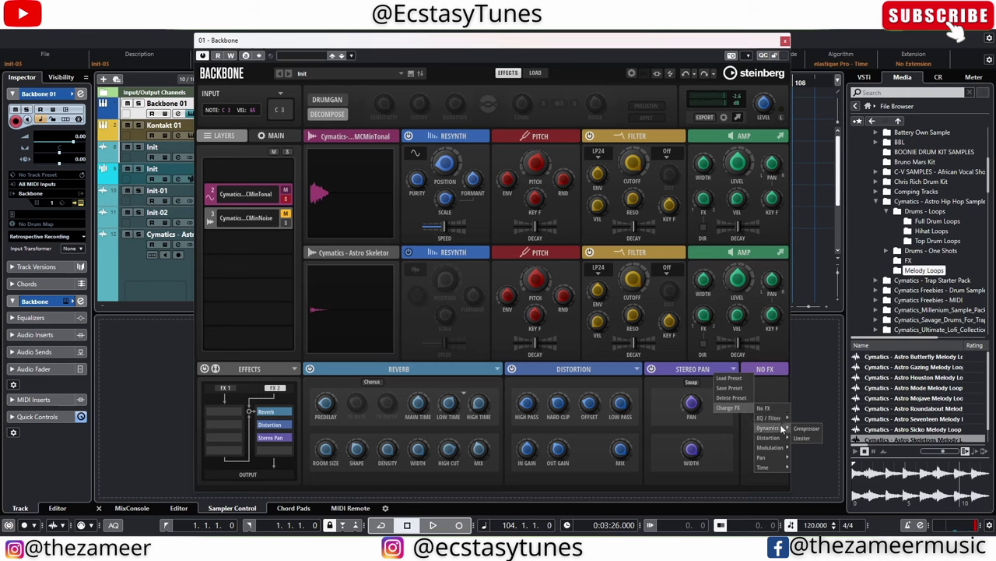
left_click(800, 427)
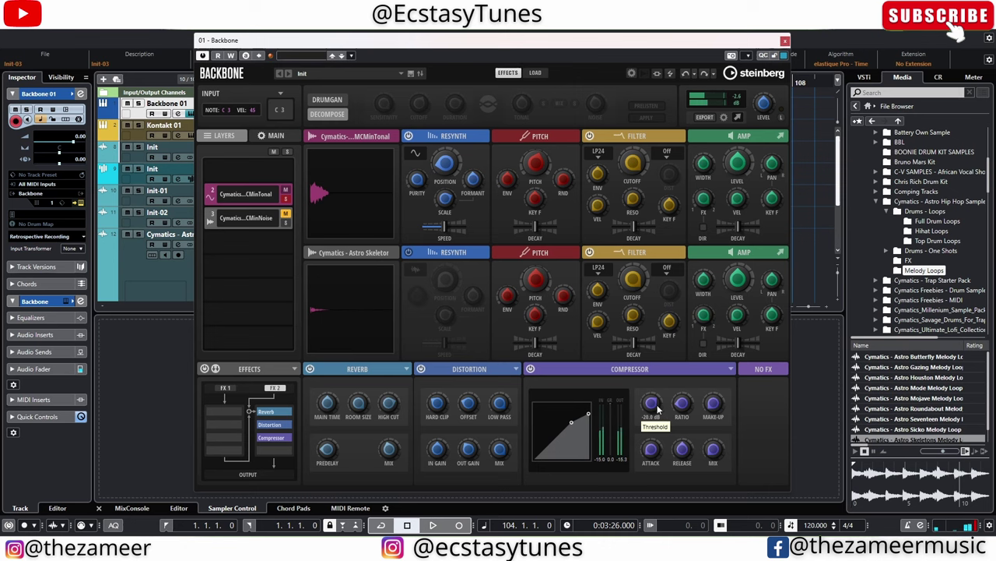
left_click_drag(658, 408, 655, 438)
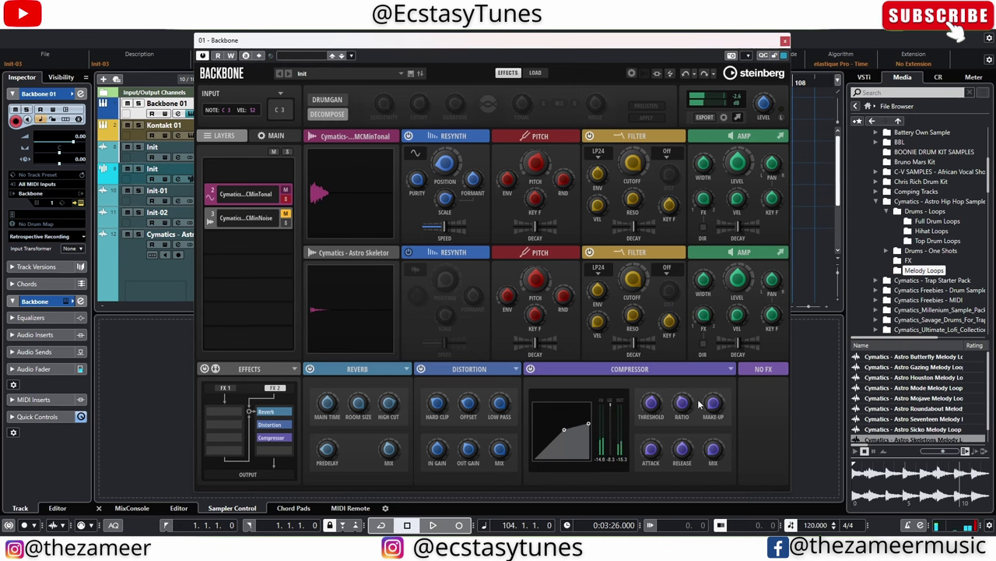
mouse_move(657, 445)
mouse_move(685, 466)
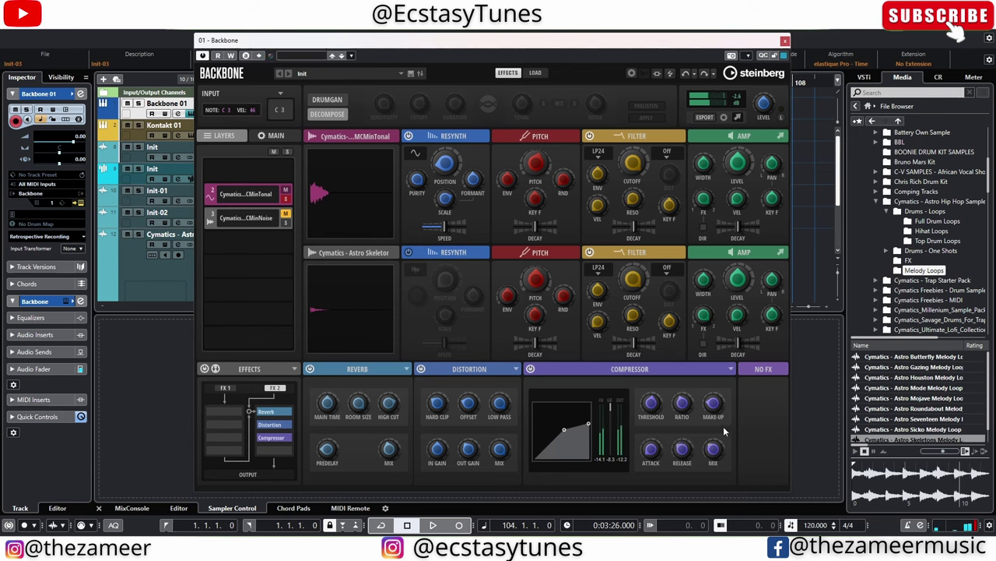
Step: Add a Frequency Shifter in the fourth FX 2 slot, trying its coarse frequency, and check the FX 1 chain
mouse_move(759, 385)
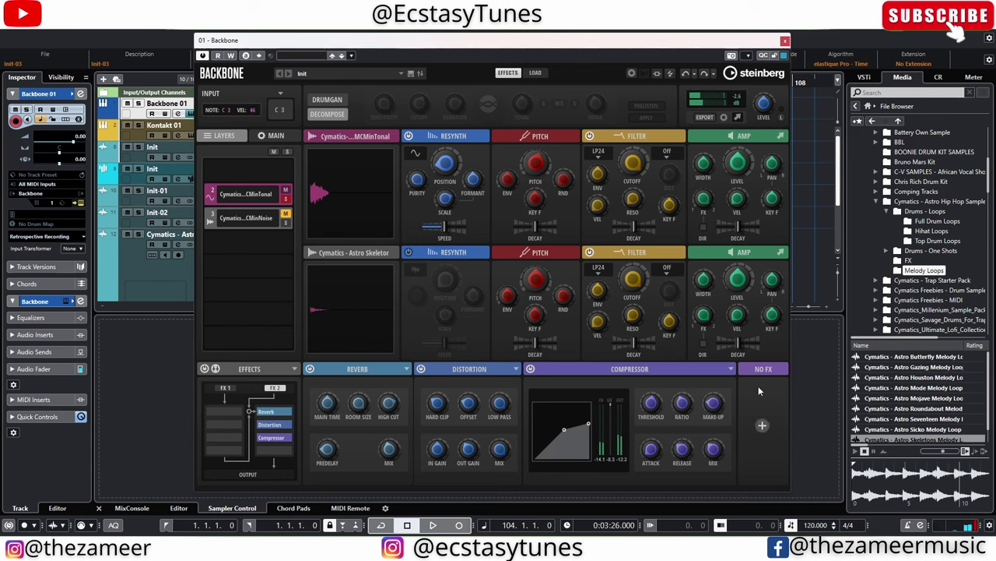
left_click(764, 426)
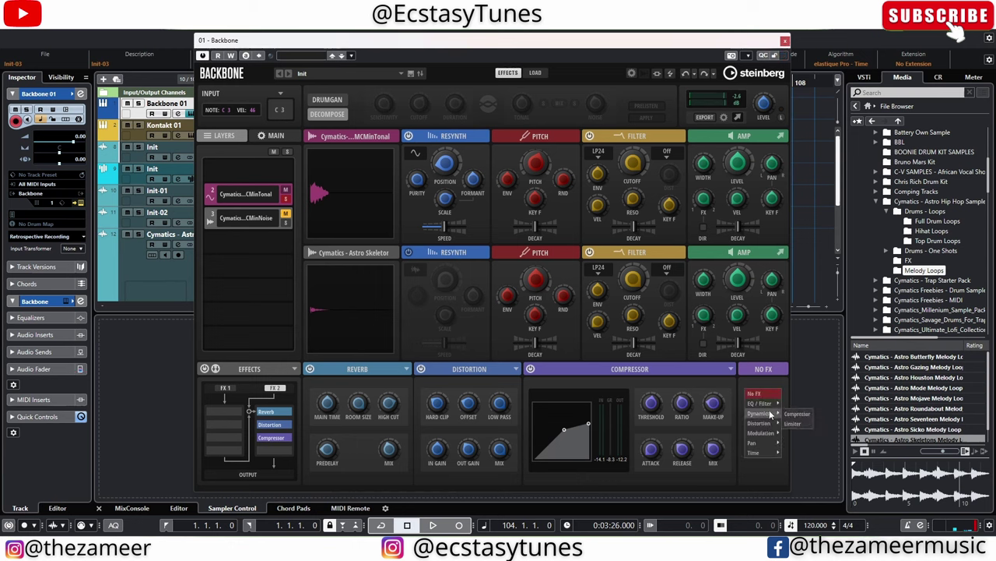
mouse_move(771, 435)
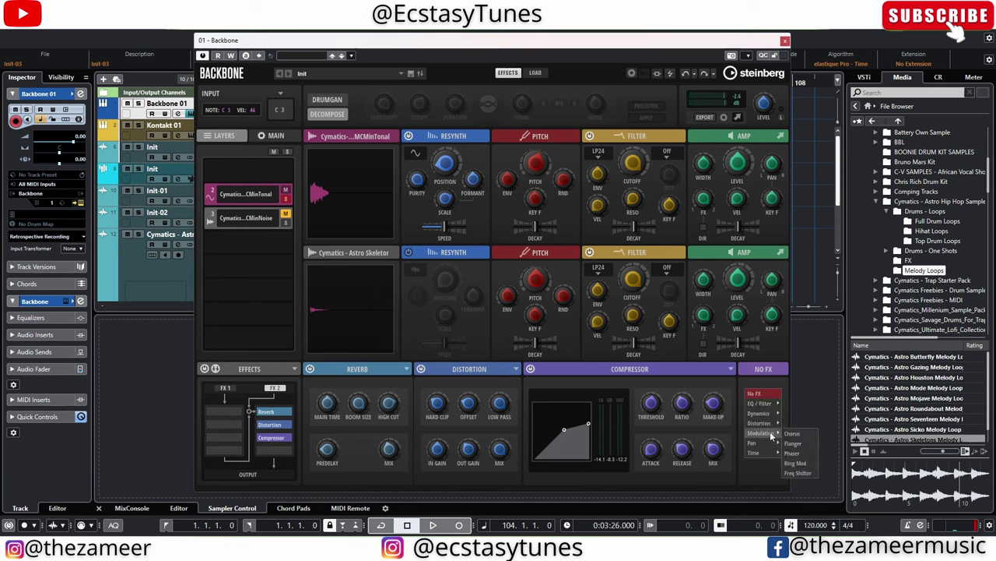
left_click(807, 471)
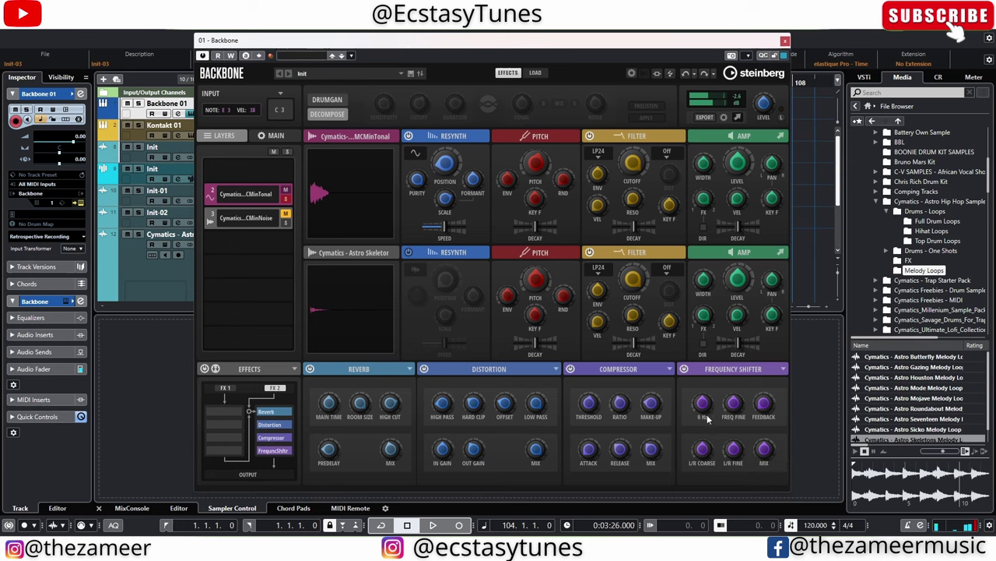
left_click_drag(703, 405, 711, 387)
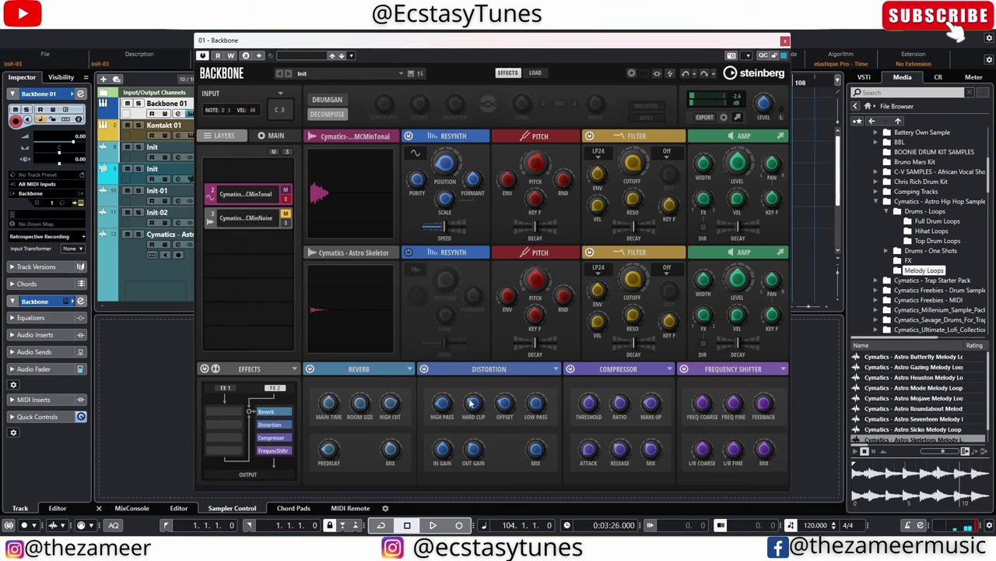
left_click(225, 388)
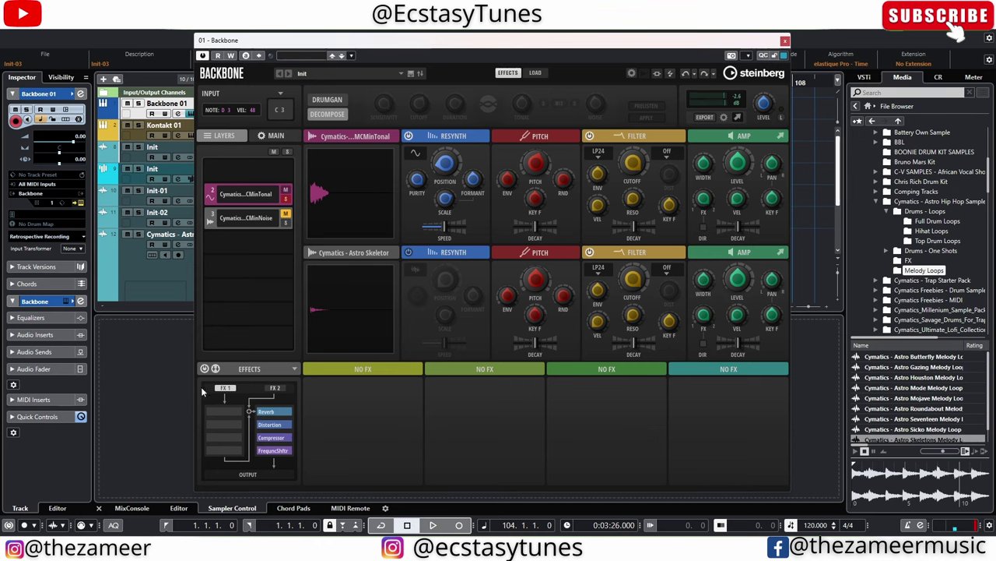
left_click(273, 387)
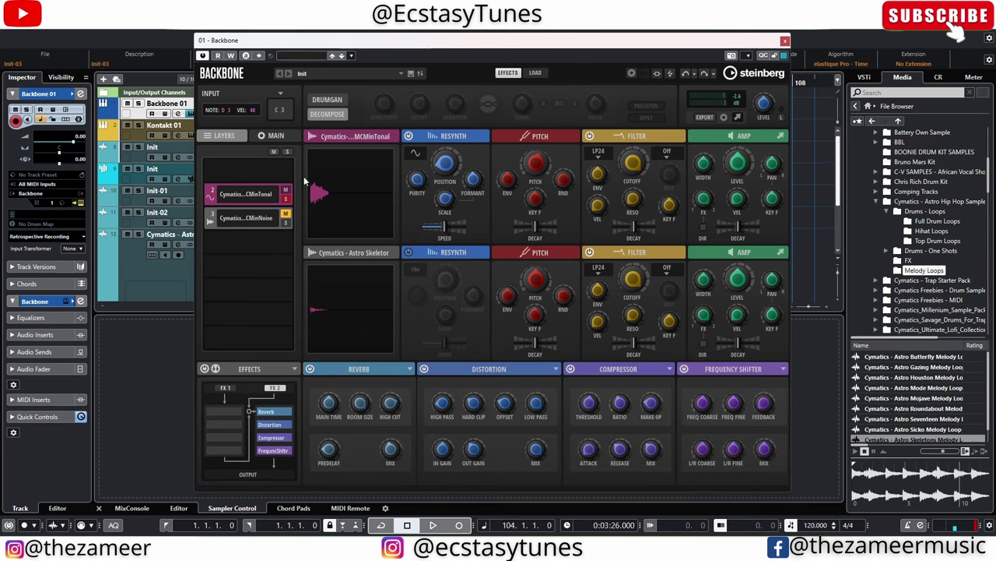
Step: Unmute the noise layer with the tonal layer's solo off, and open the layer preset browser for the empty slot beneath
left_click(285, 213)
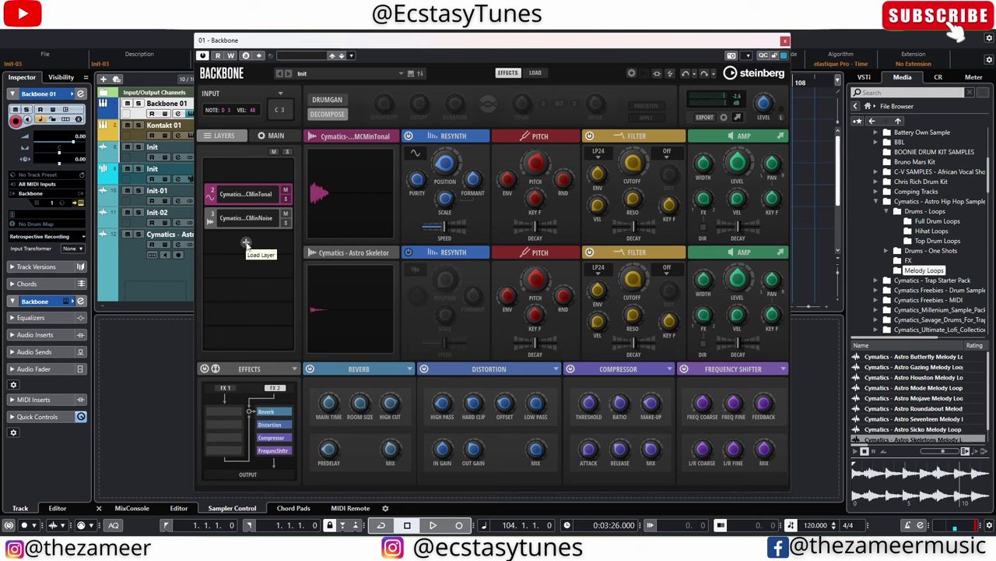
left_click(246, 242)
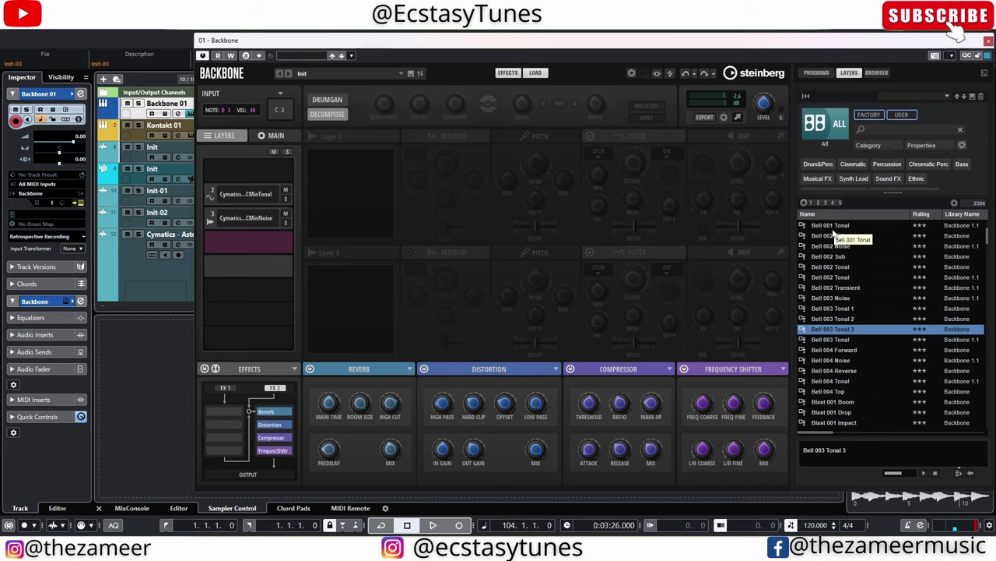
Step: Remove the melody slice's tonal and noise layers from the layer list
left_click(279, 203)
left_click(279, 227)
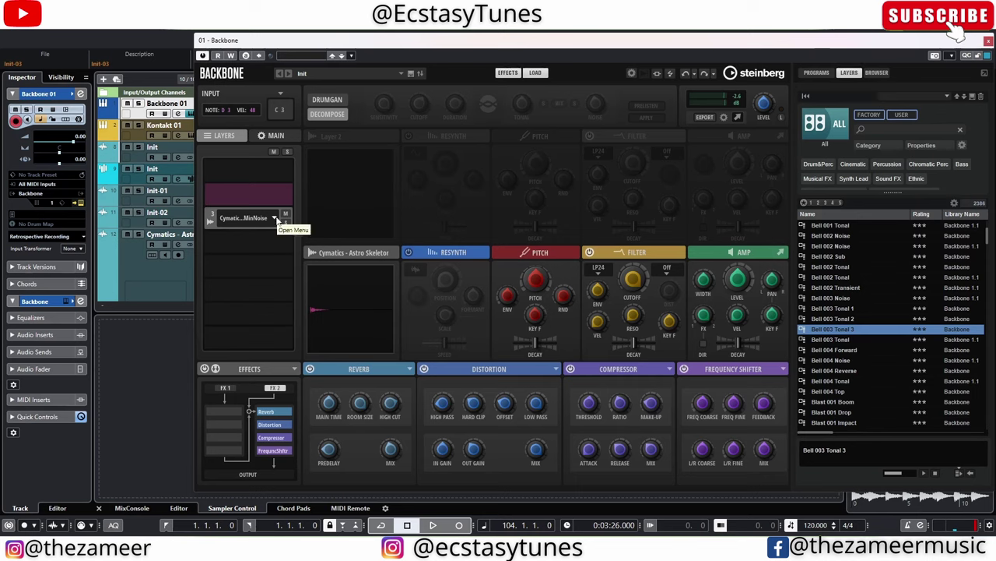
left_click(275, 218)
left_click(277, 251)
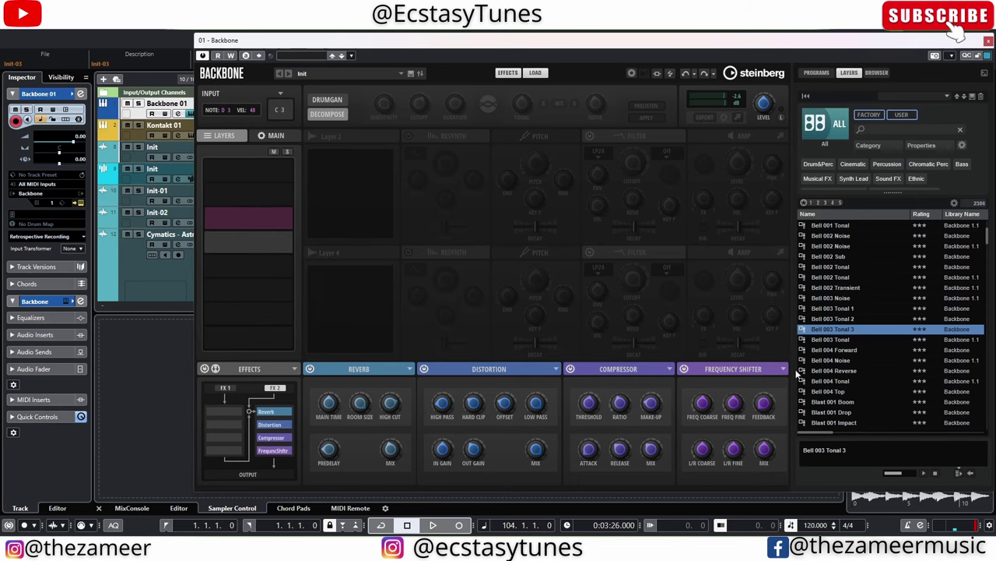
Step: Load Bell 001 Tonal, both Bell 002 Noise presets and Bell 002 Sub one after another into layer 3 to audition them
double_click(829, 227)
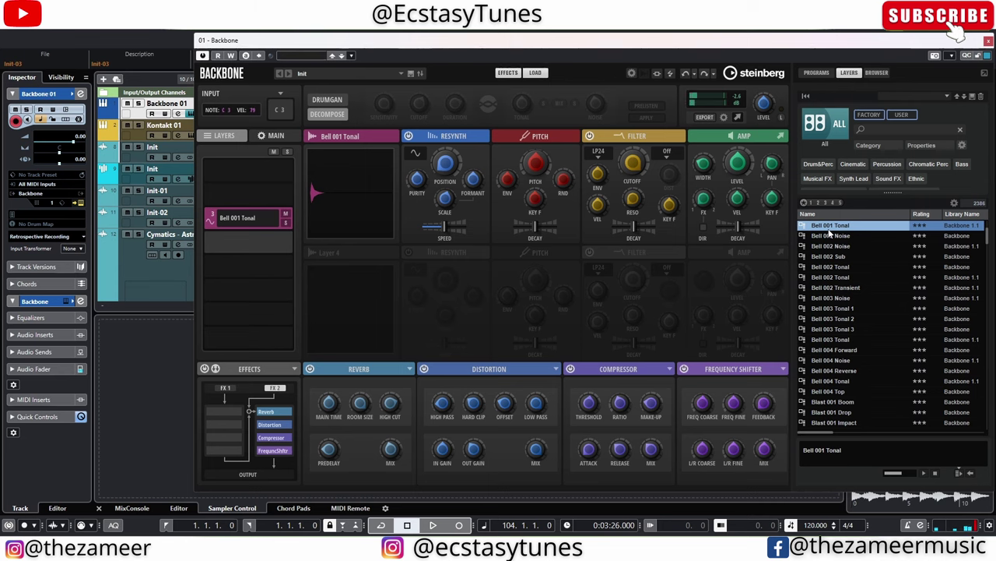
double_click(833, 236)
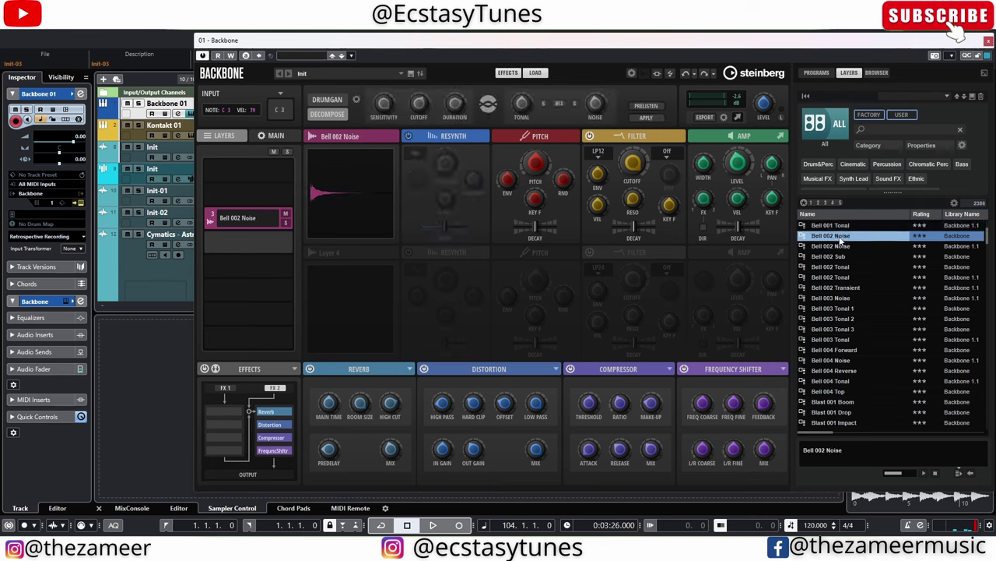
double_click(843, 247)
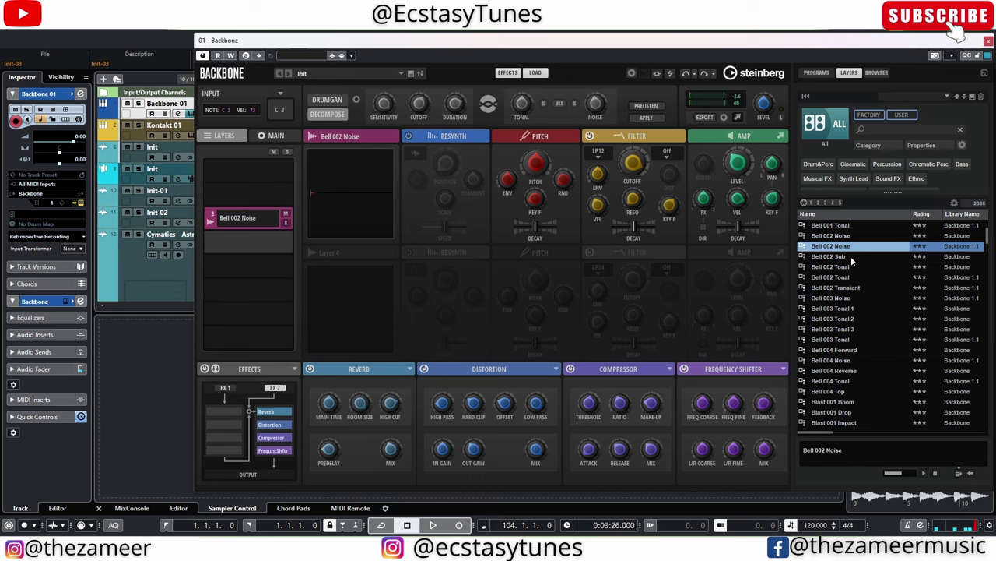
double_click(851, 257)
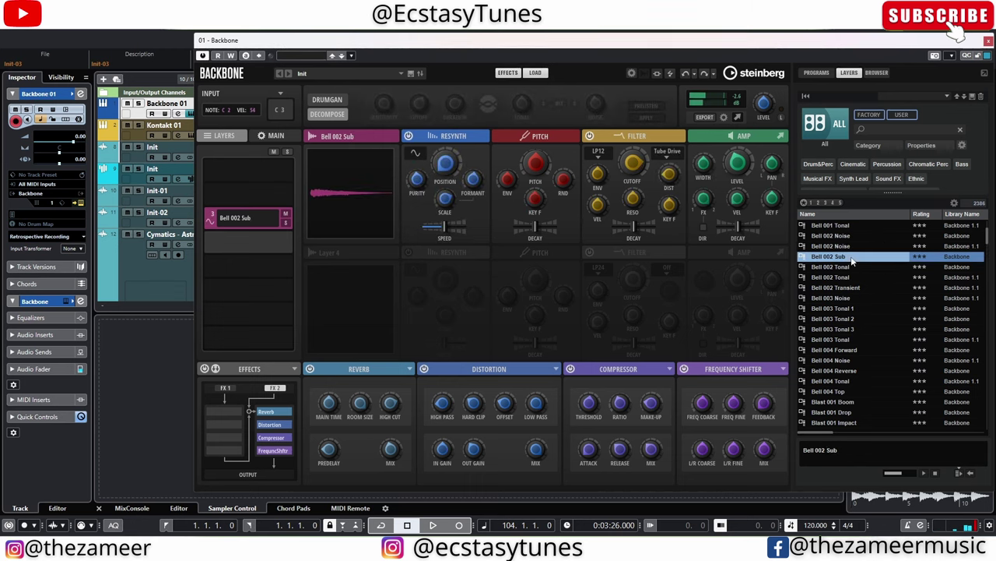
Step: Bypass the Reverb, Distortion, Compressor and Frequency Shifter effects in the FX 2 chain
left_click(329, 372)
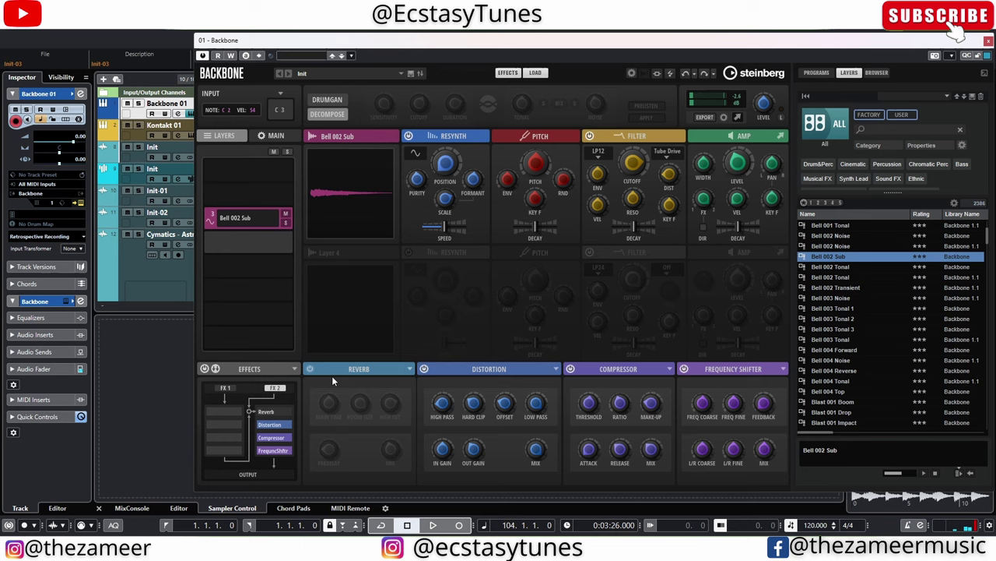
left_click(424, 369)
left_click(570, 368)
left_click(684, 368)
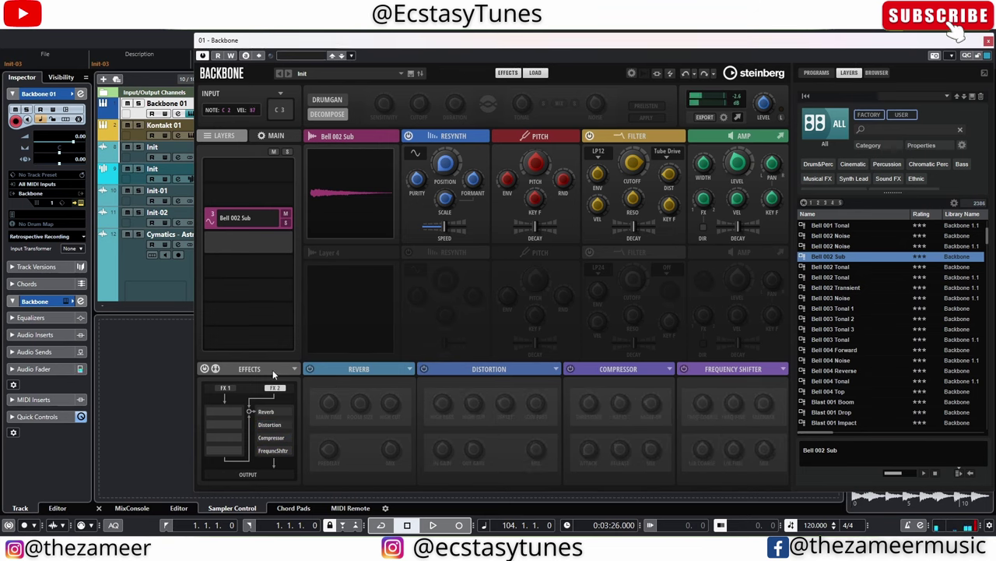
Step: Load both Bell 002 Tonal presets one after another into layer 3 to audition them
left_click(851, 267)
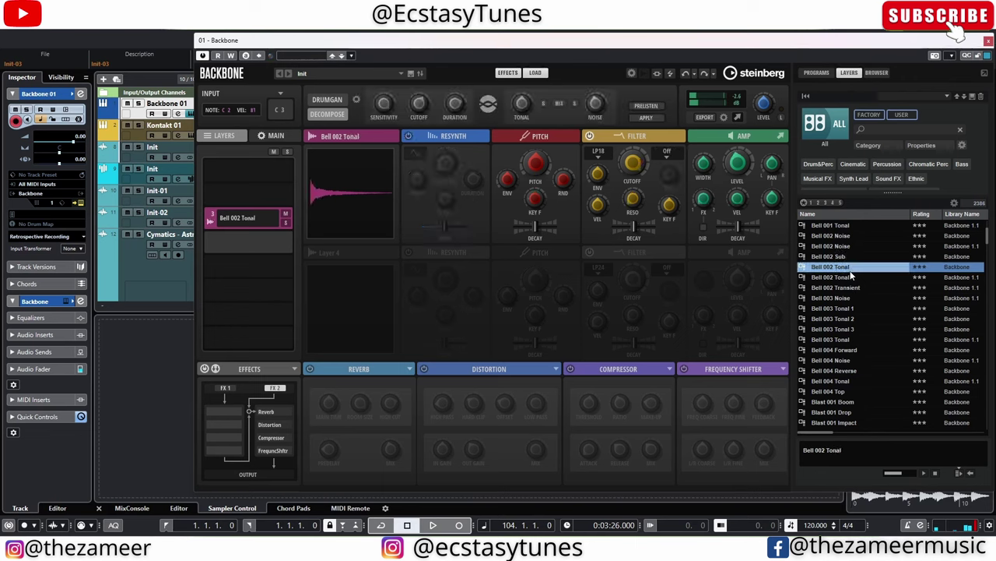
left_click(852, 277)
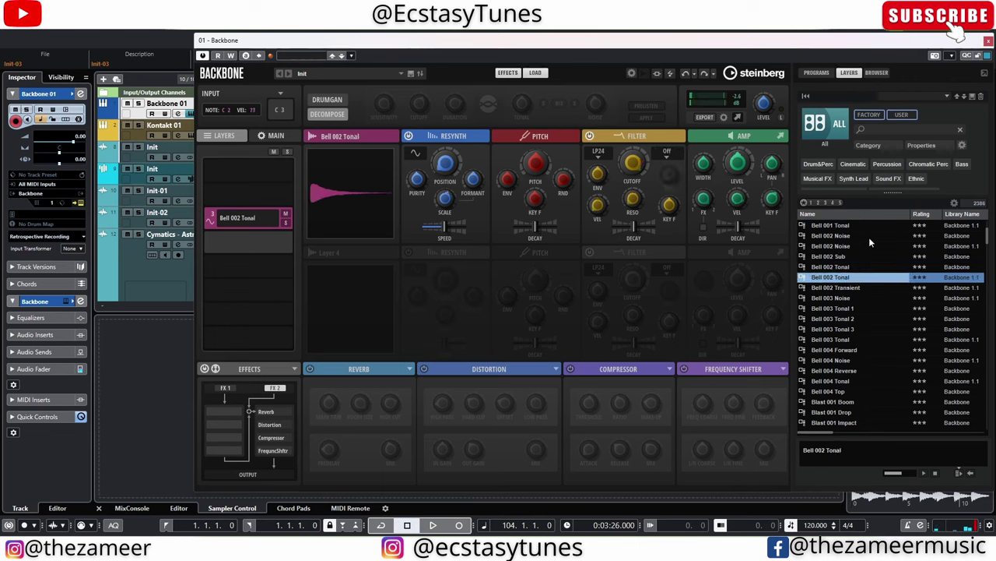
Step: Filter the layer presets to Cinematic and audition Drop 001 Slam through Drop 003 Drop in layer 3, leaving Drop 003 Drop loaded
left_click(853, 165)
left_click(843, 226)
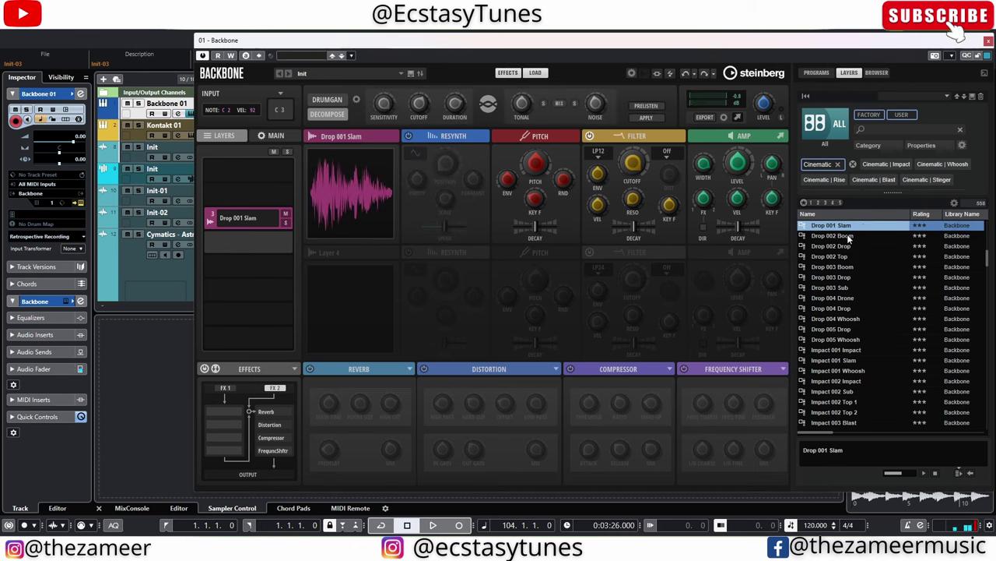
left_click(846, 236)
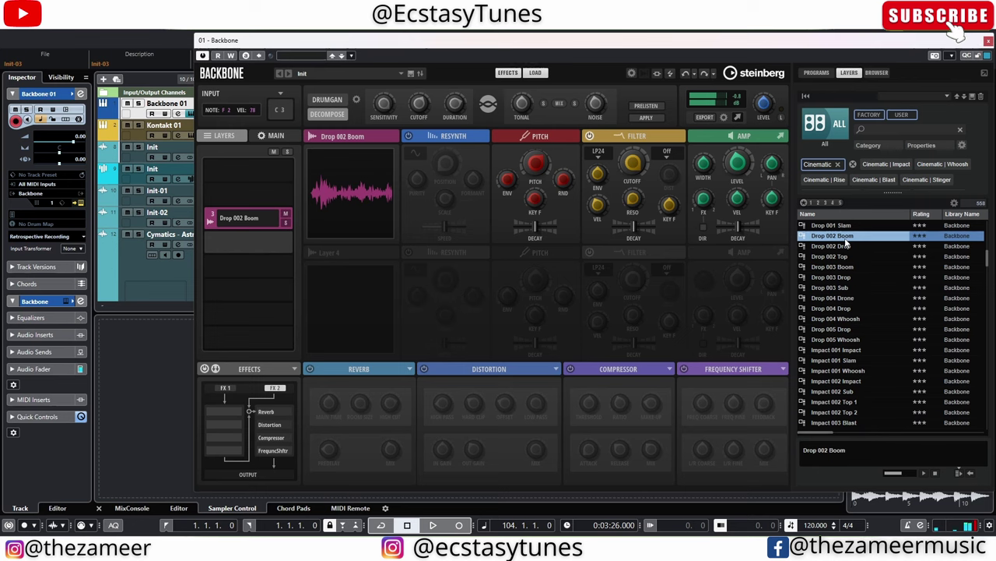
left_click(849, 247)
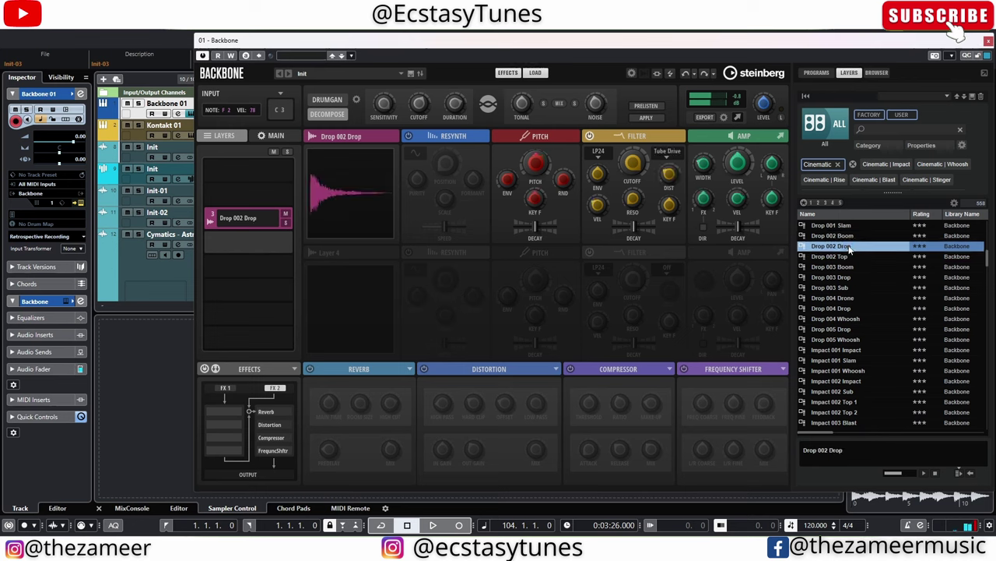
left_click(852, 257)
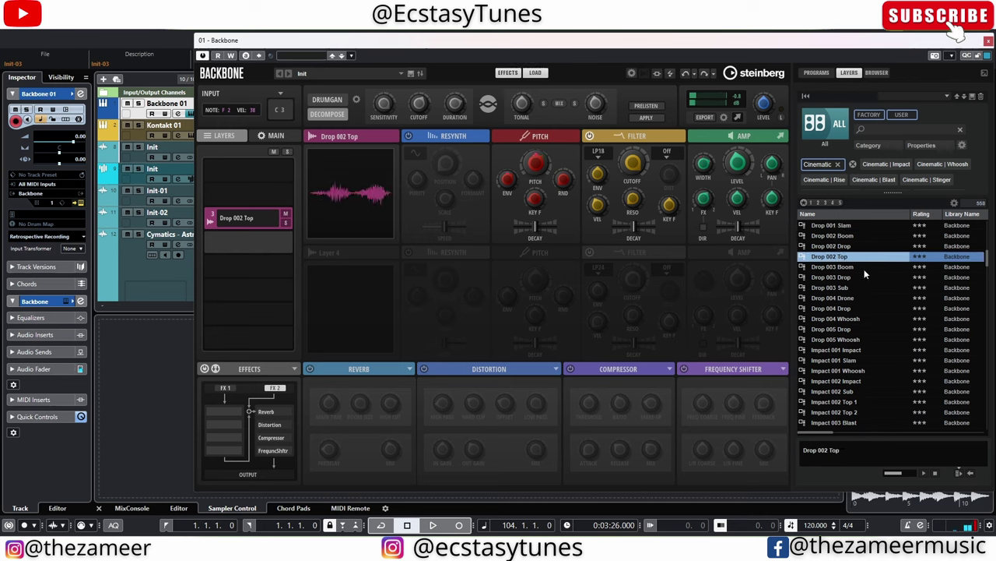
left_click(862, 270)
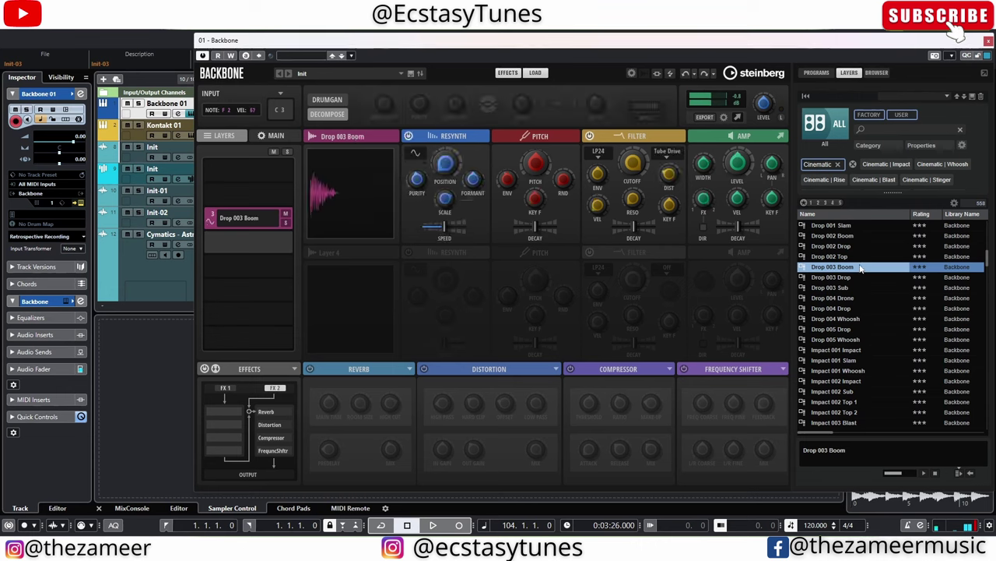
left_click(852, 259)
left_click(851, 277)
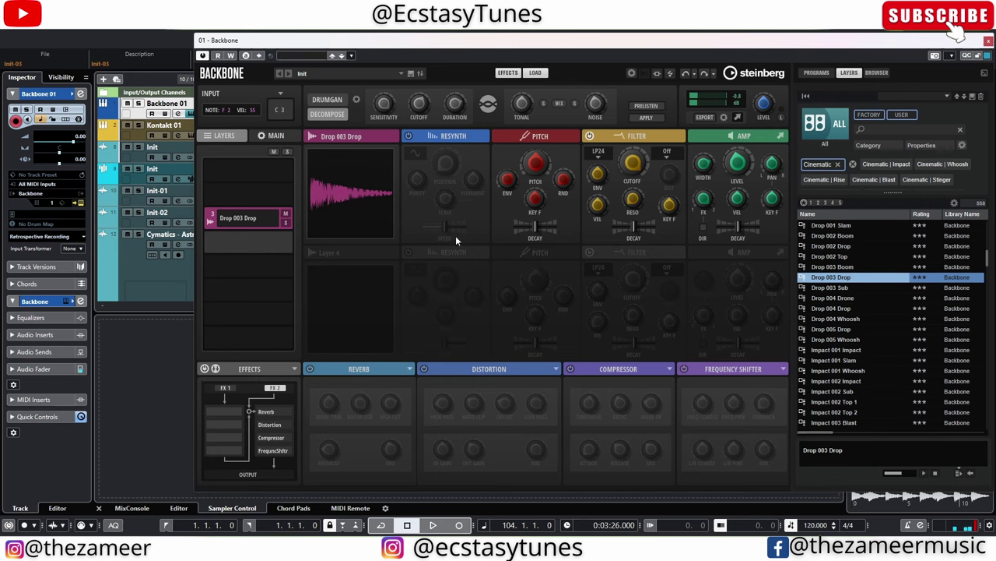
Step: Enable resynthesis for the Drop 003 Drop layer, try its position and raise its speed, and close the Backbone window
left_click(408, 135)
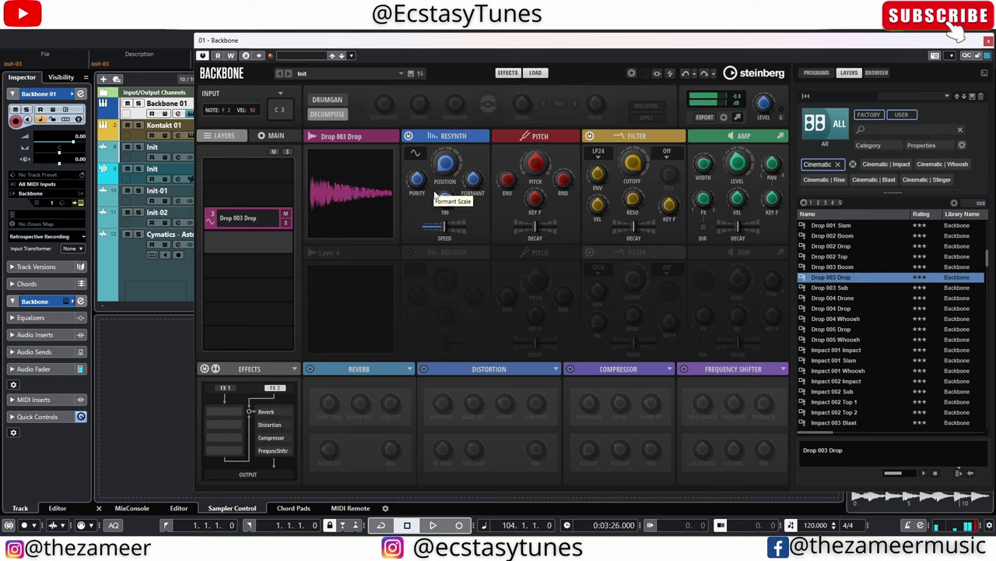
left_click_drag(453, 164, 459, 145)
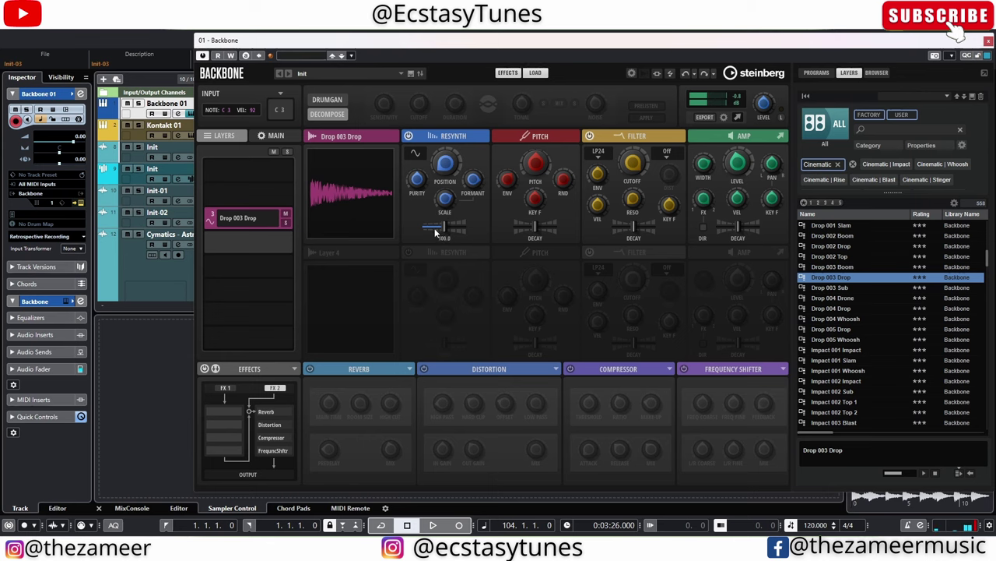
mouse_move(441, 226)
left_mouse_down()
mouse_move(427, 231)
mouse_move(458, 228)
left_mouse_up()
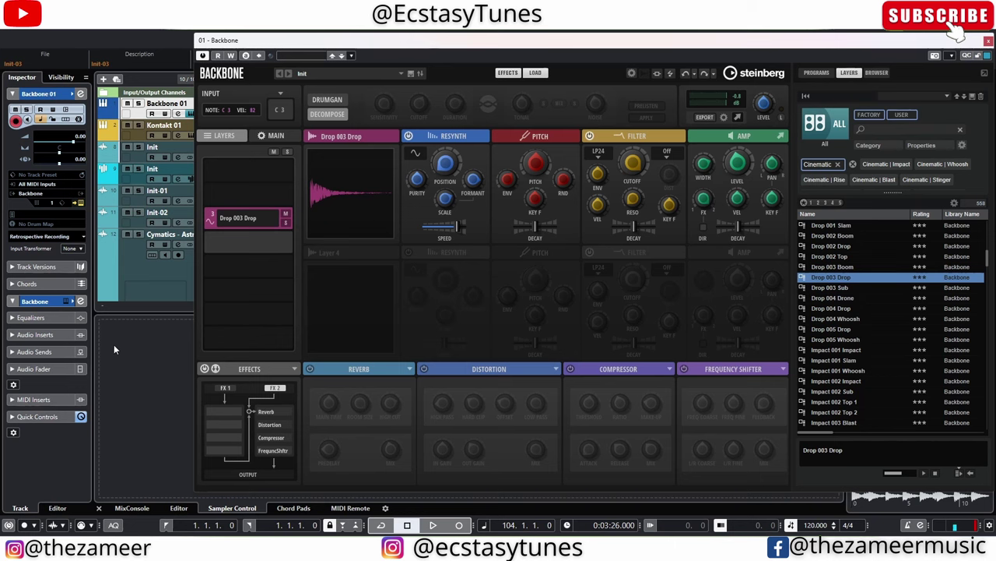
left_click(989, 40)
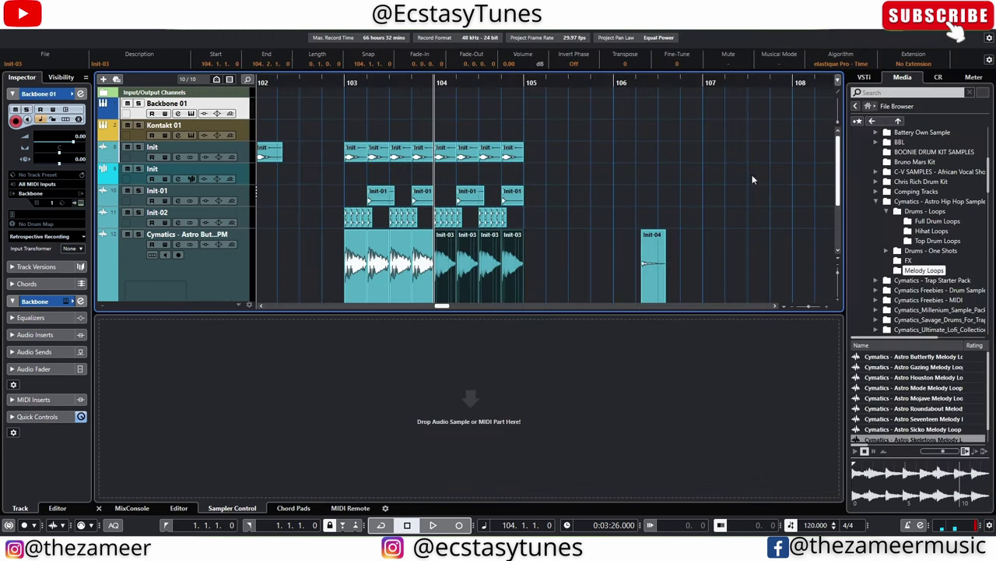
scroll(581, 212, "down", 3)
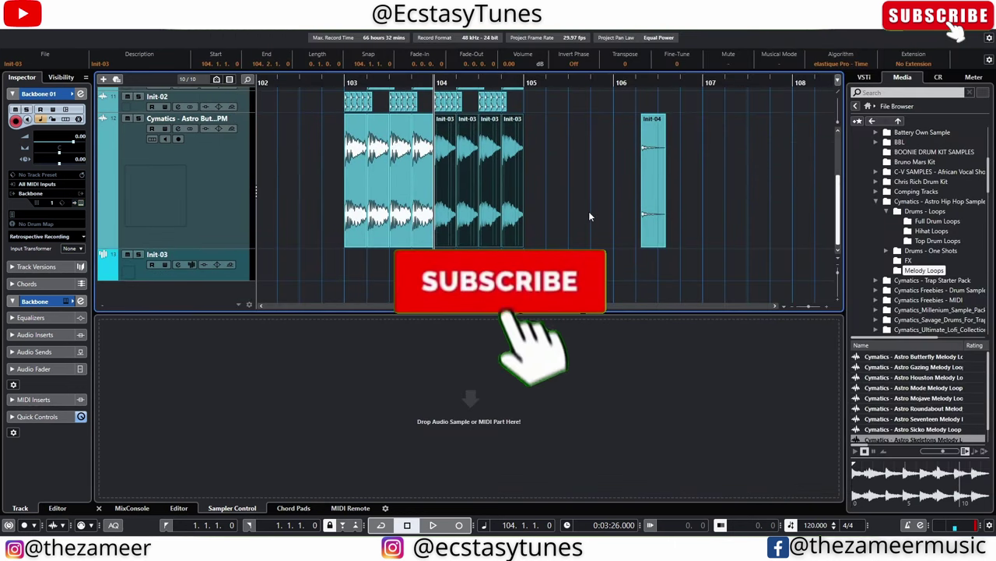